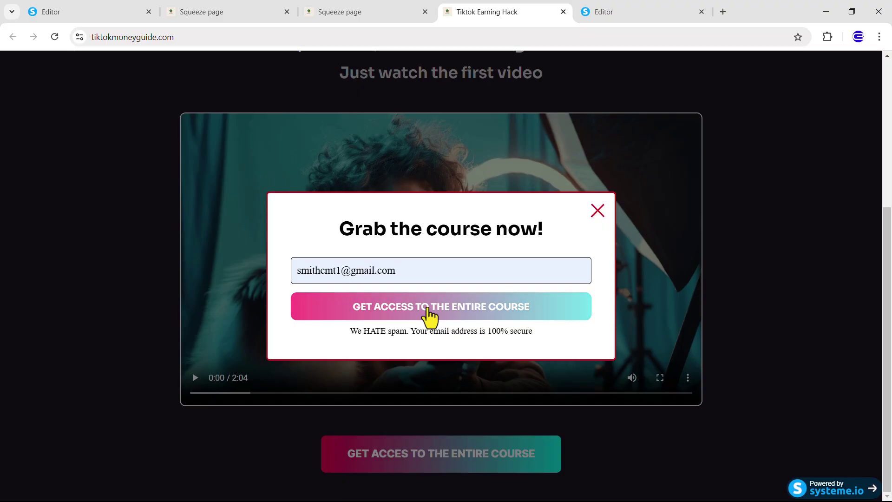
# - Submit the opt-in form on the TikTok course page and look through the order page's course content
pyautogui.click(428, 310)
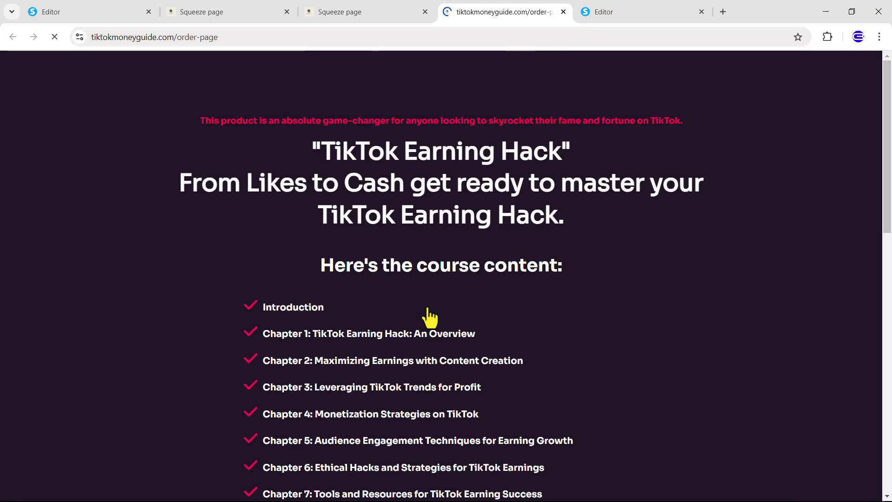
pyautogui.scroll(-15, 395, 361)
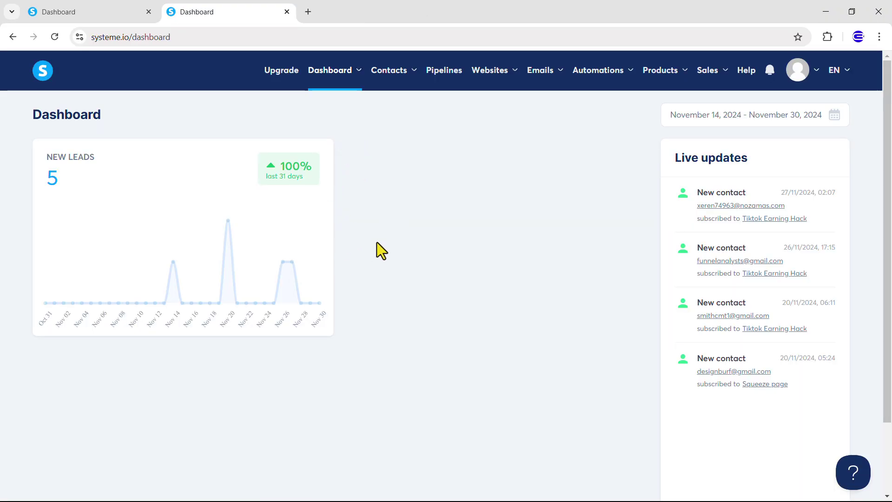
# - Start a new sales funnel and name it "PLR PRoduct"
pyautogui.click(490, 73)
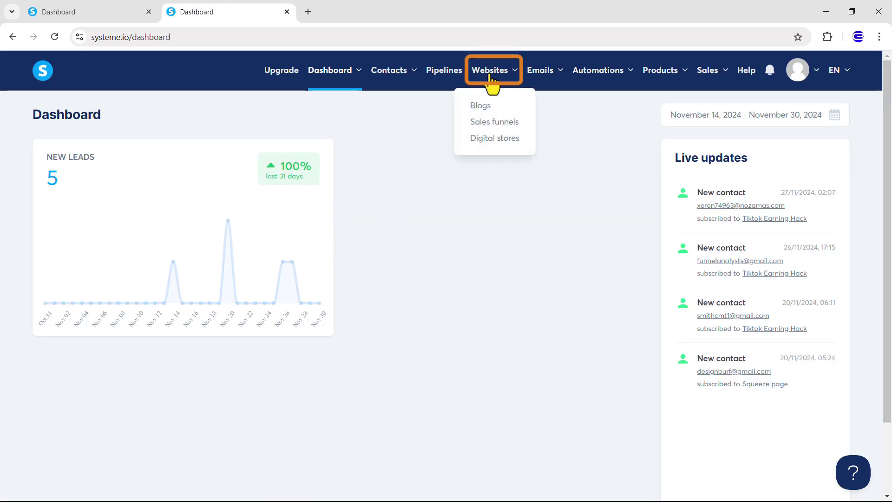
pyautogui.click(494, 122)
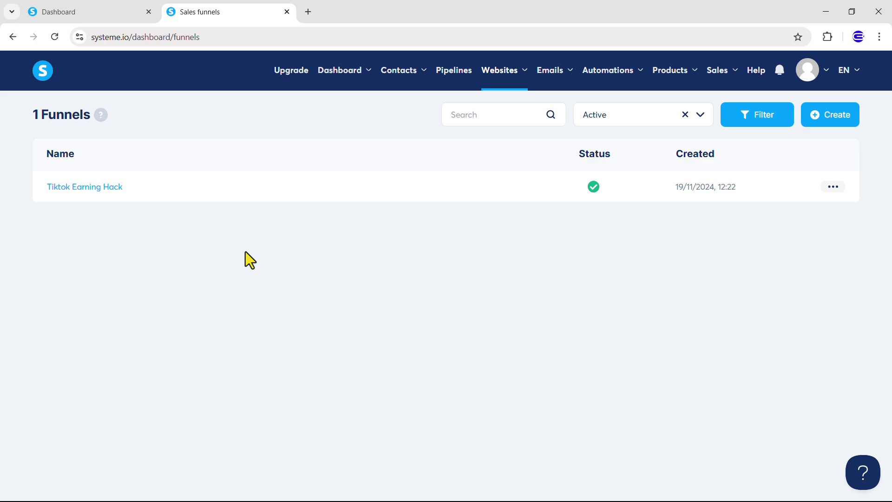
pyautogui.click(830, 115)
pyautogui.click(327, 160)
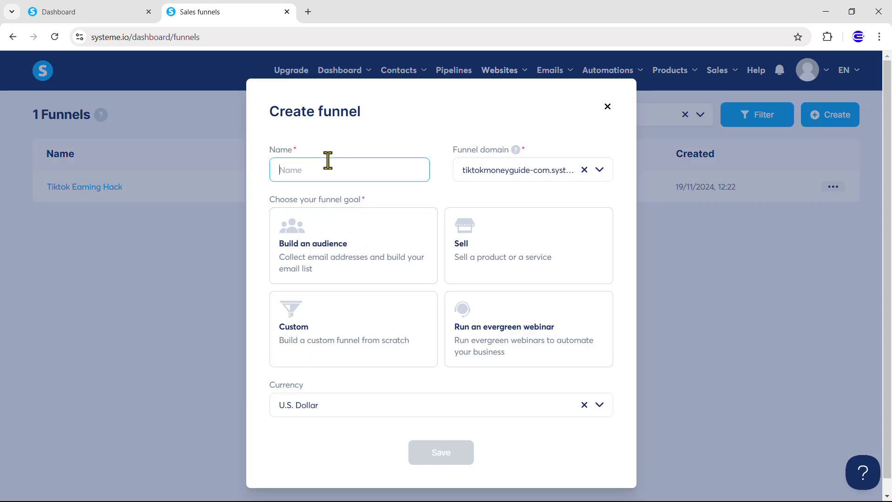
pyautogui.write('PLR PRodcut')
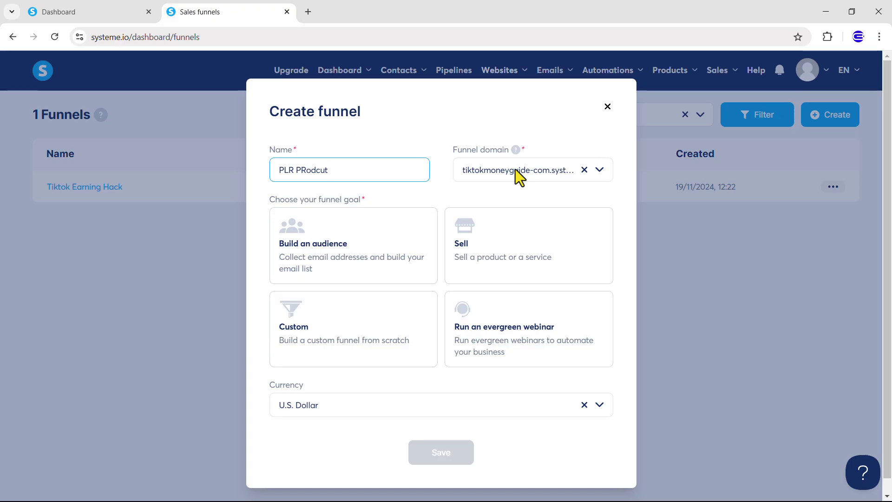
pyautogui.press('BackSpace')
pyautogui.press('BackSpace')
pyautogui.press('BackSpace')
pyautogui.write('uct')
pyautogui.press('Tab')
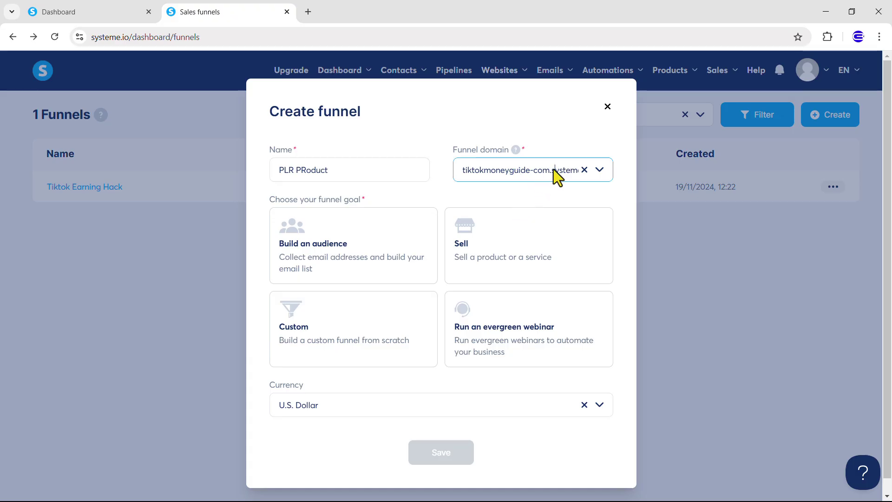
pyautogui.click(553, 169)
pyautogui.click(536, 231)
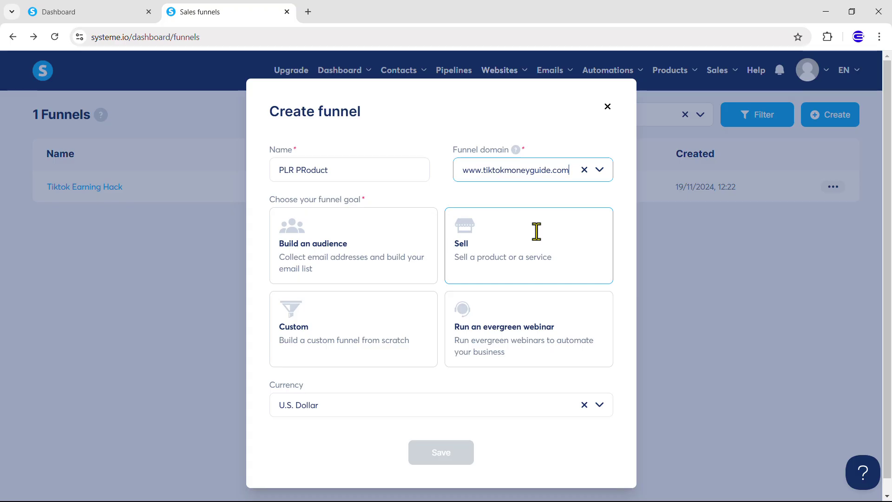
pyautogui.click(366, 231)
pyautogui.click(465, 245)
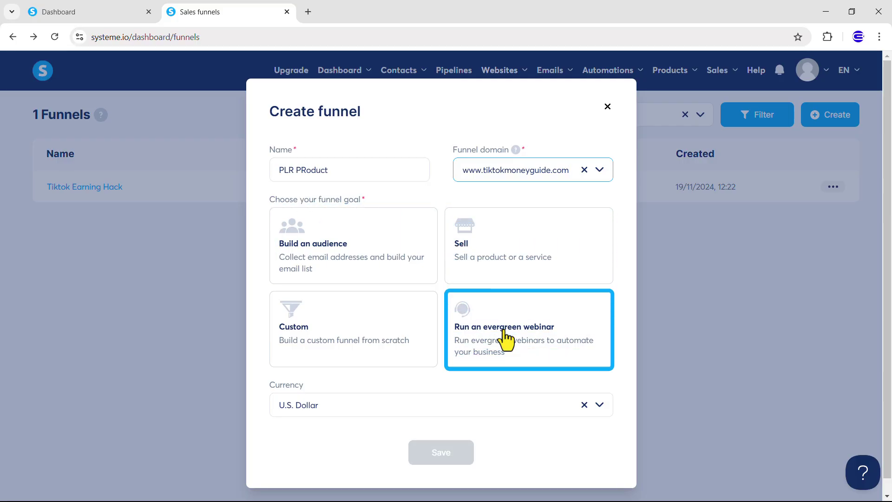
pyautogui.click(384, 346)
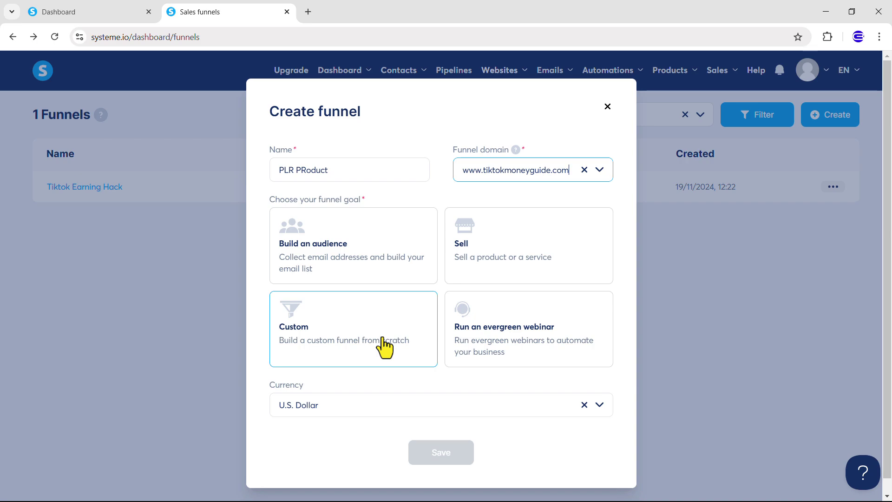
pyautogui.click(346, 344)
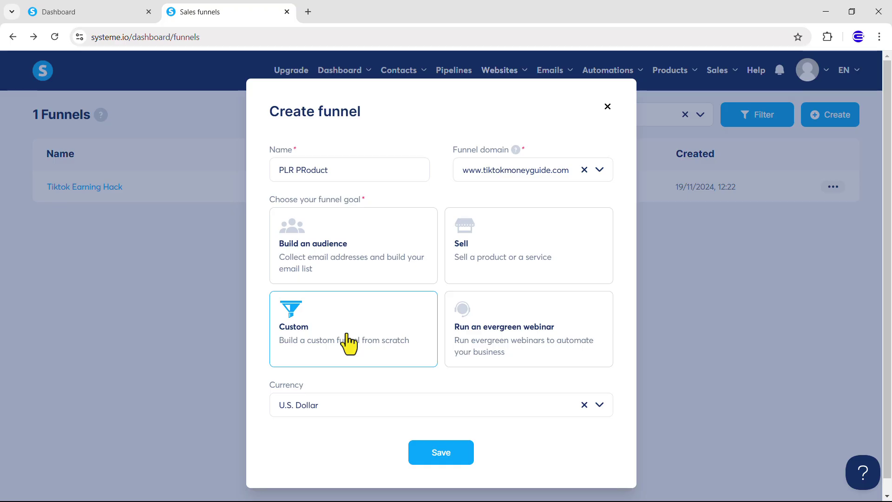
pyautogui.click(390, 411)
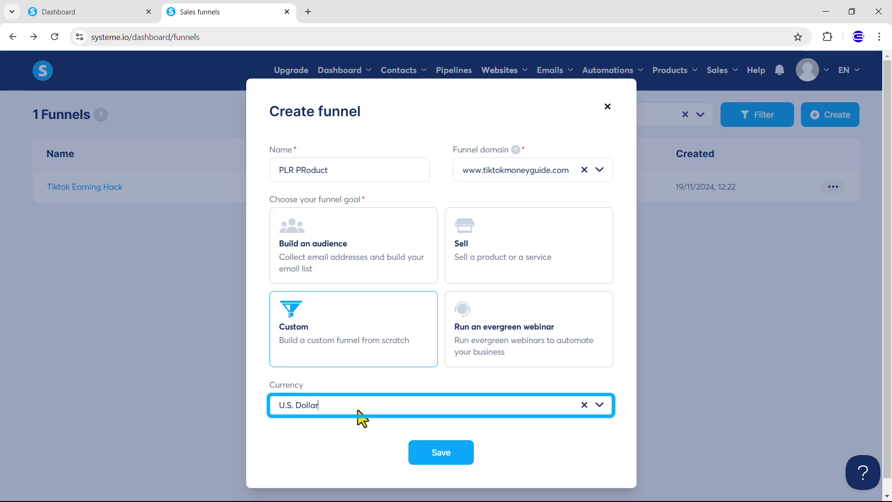
pyautogui.click(421, 450)
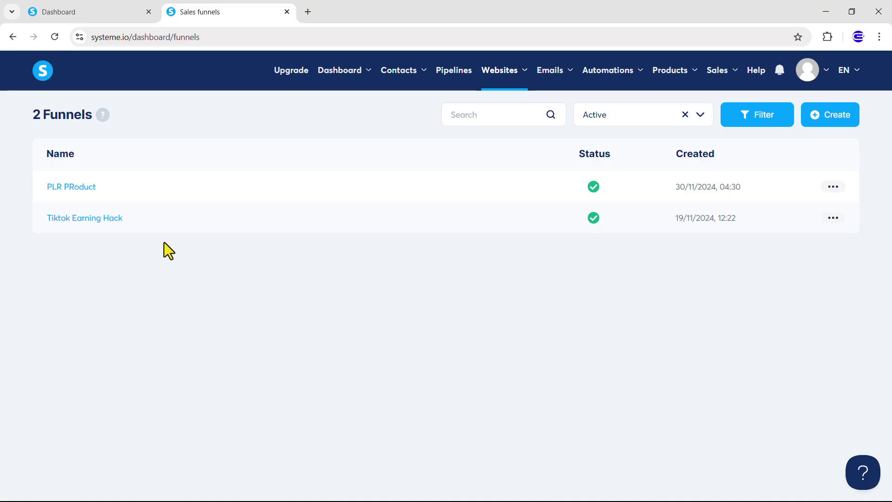
# - Add a step named "TikTok PLR Squeeze Page" of type Squeeze page to the PLR PRoduct funnel
pyautogui.click(62, 186)
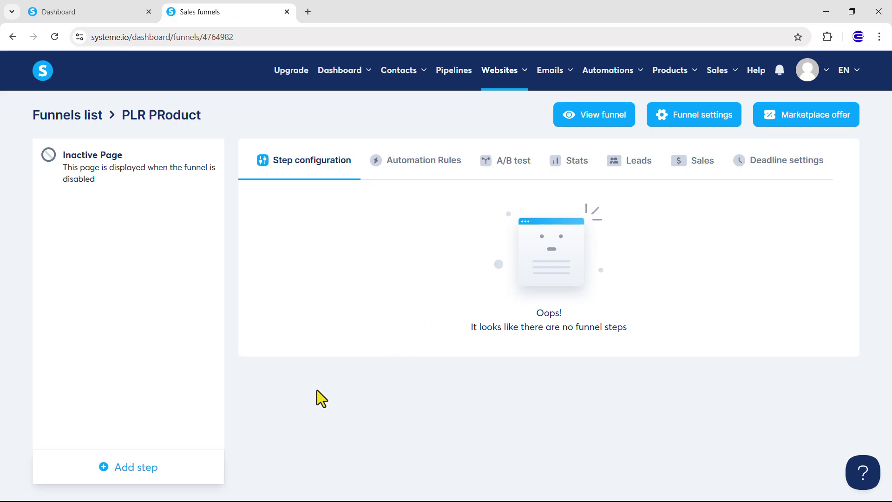
pyautogui.click(141, 466)
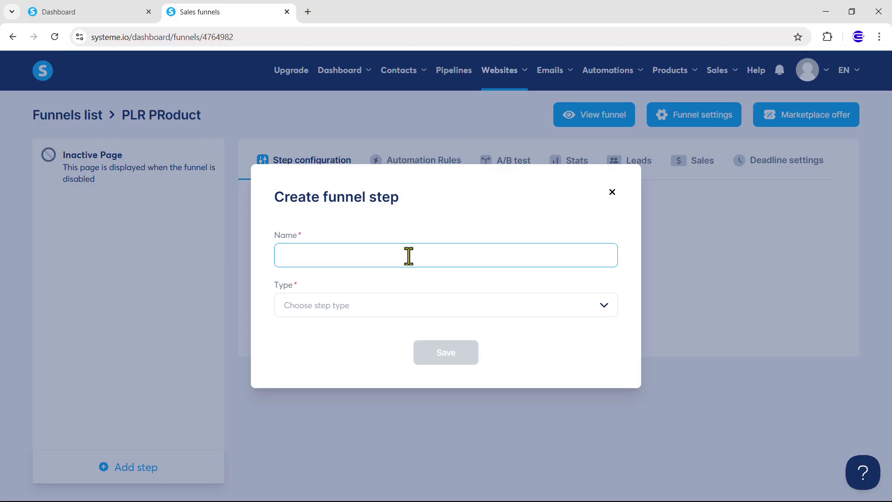
pyautogui.write('TikTok PLR Squeeze Page')
pyautogui.click(354, 305)
pyautogui.click(339, 345)
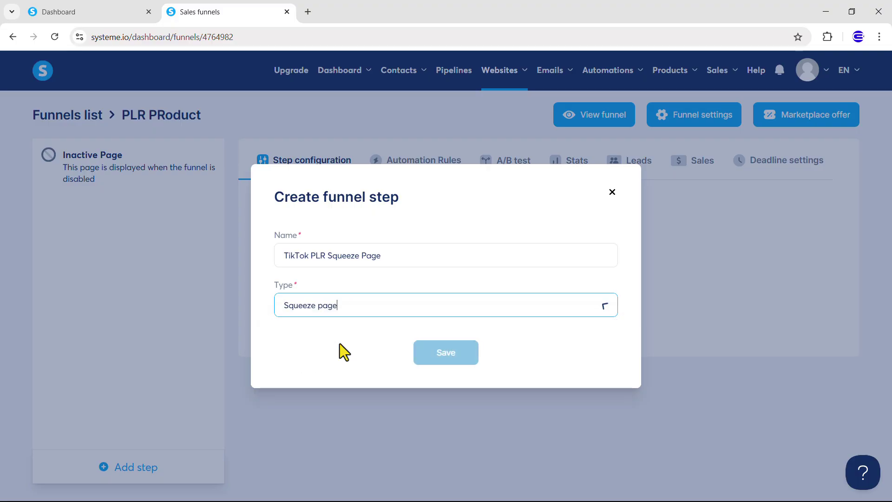
pyautogui.click(432, 360)
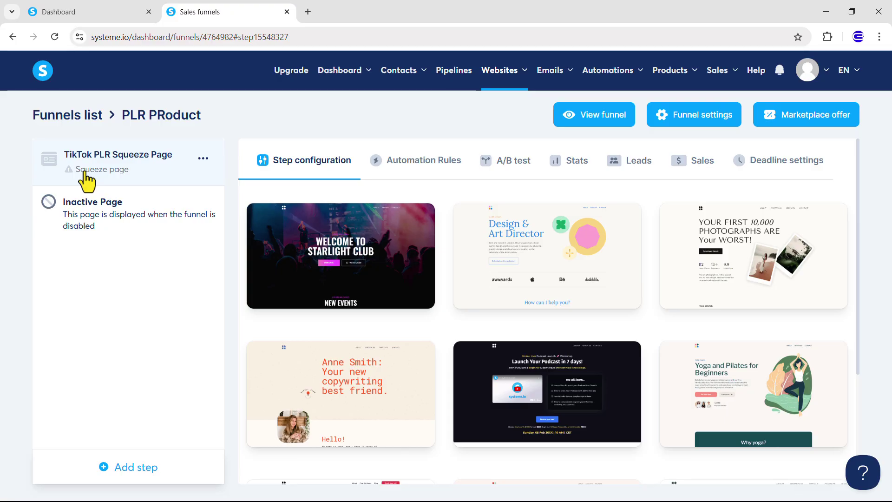
# - Preview the copywriter template through to its end and select it for the squeeze page
pyautogui.moveTo(350, 355)
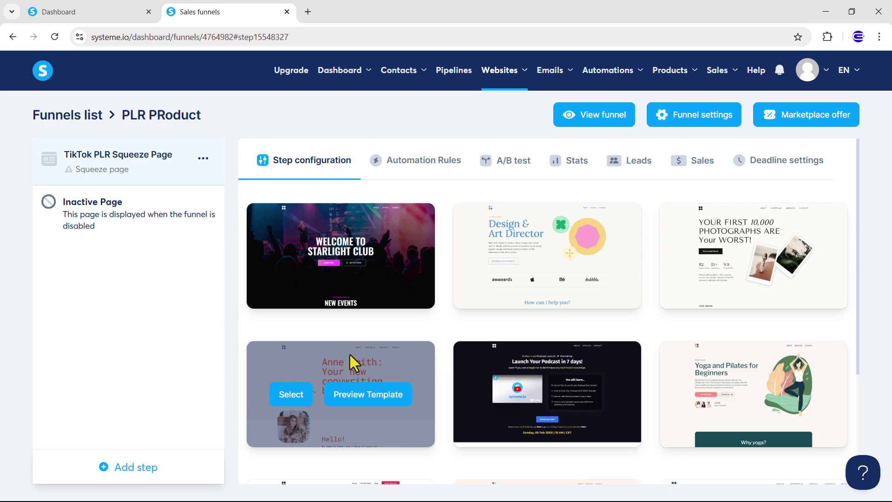
pyautogui.click(362, 410)
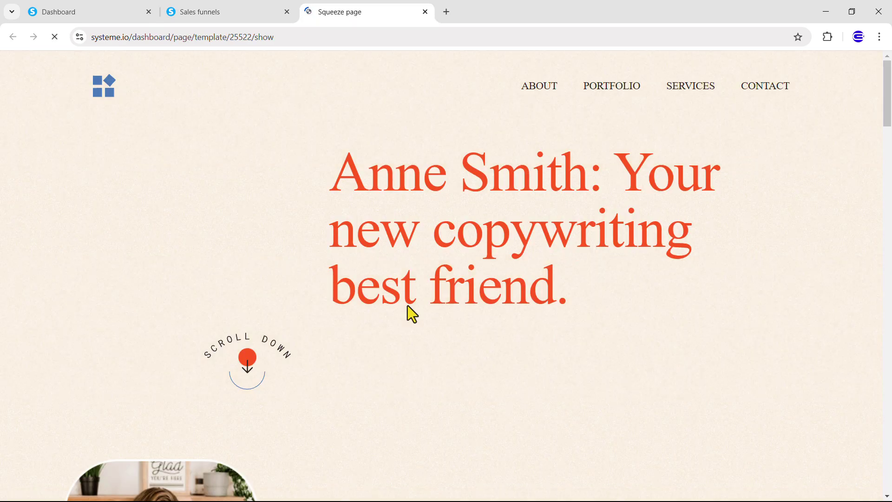
pyautogui.scroll(-20, 407, 306)
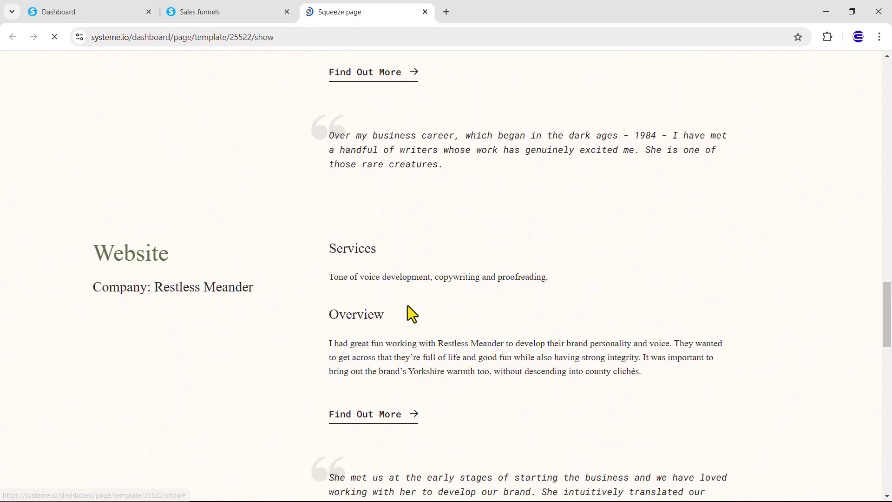
pyautogui.scroll(-20, 408, 305)
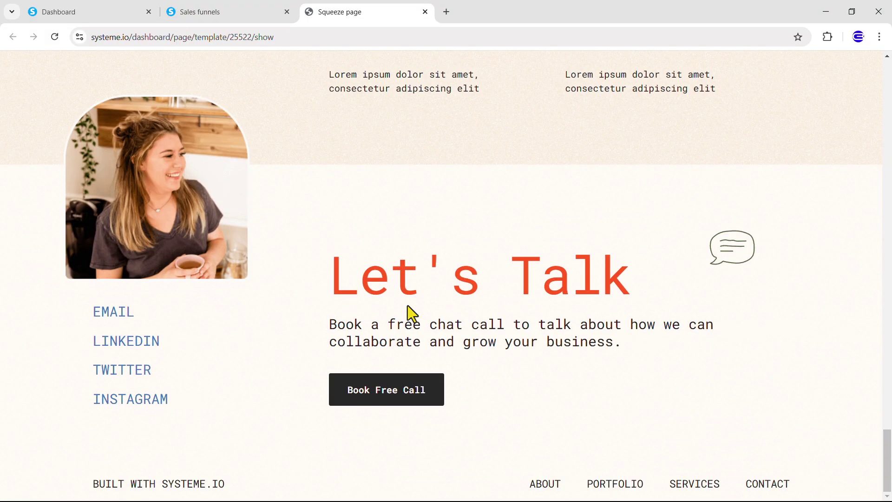
pyautogui.click(424, 11)
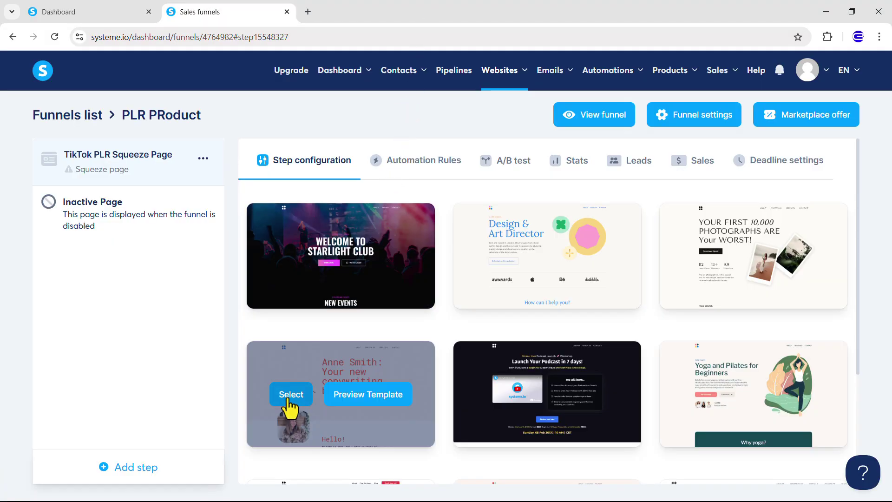
pyautogui.click(289, 395)
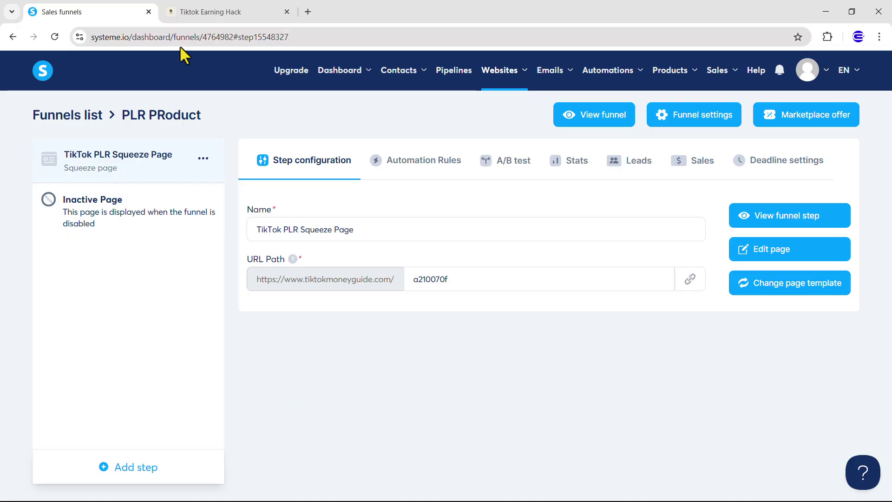
# - View the live squeeze page and highlight the path portion of its web address
pyautogui.click(771, 215)
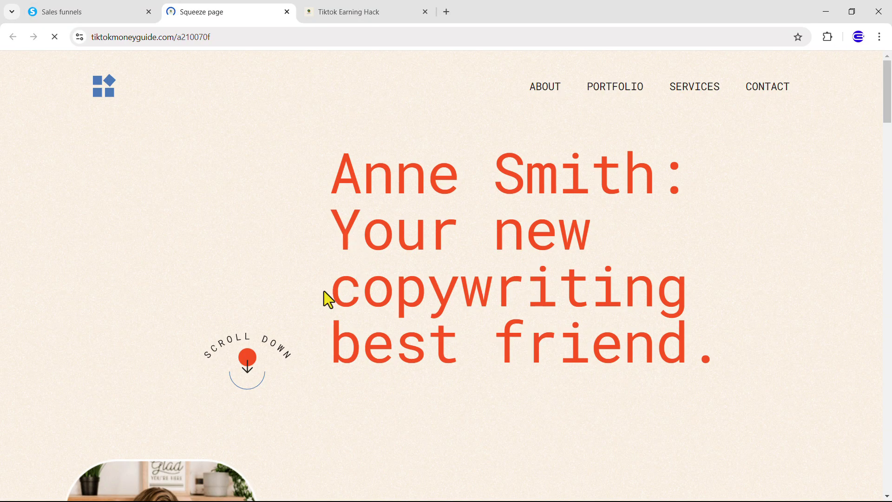
pyautogui.click(93, 37)
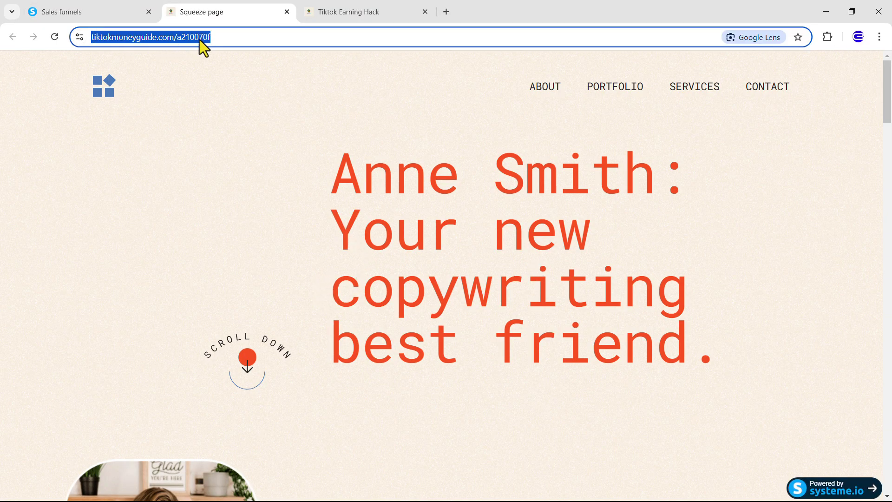
pyautogui.moveTo(222, 37); pyautogui.dragTo(271, 41)
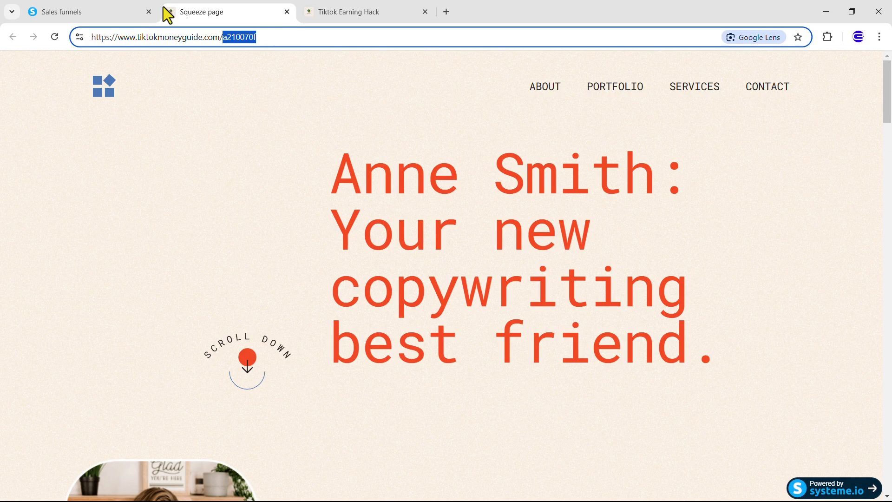
# - Change the squeeze page's URL path to "home" in the step configuration
pyautogui.click(102, 10)
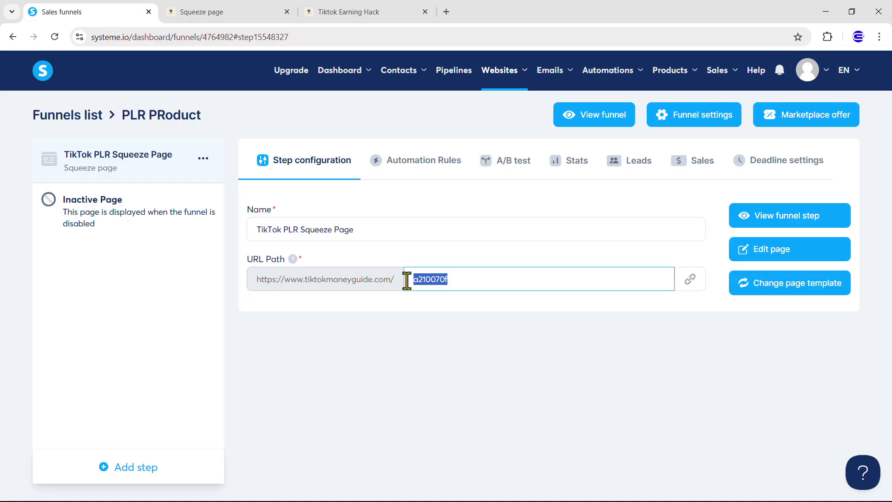
pyautogui.press('BackSpace')
pyautogui.write('home')
pyautogui.click(495, 316)
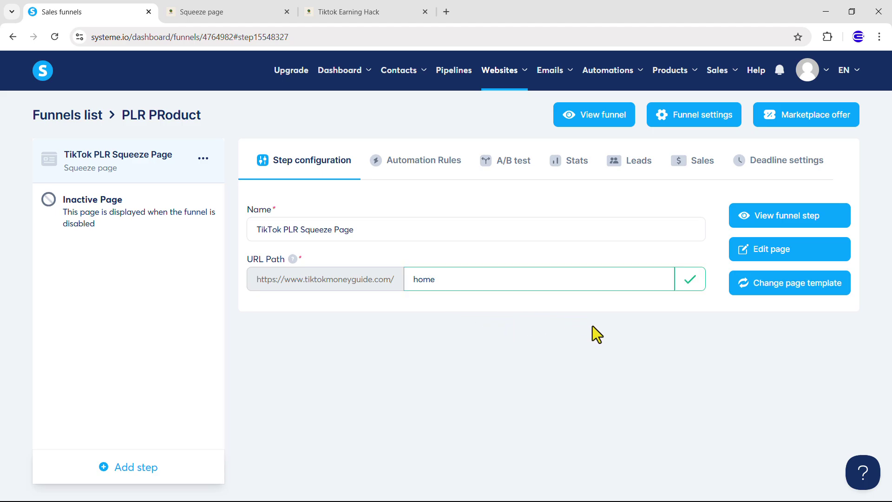
# - View the squeeze page at its home path and compare it with the Tiktok Earning Hack page
pyautogui.click(799, 224)
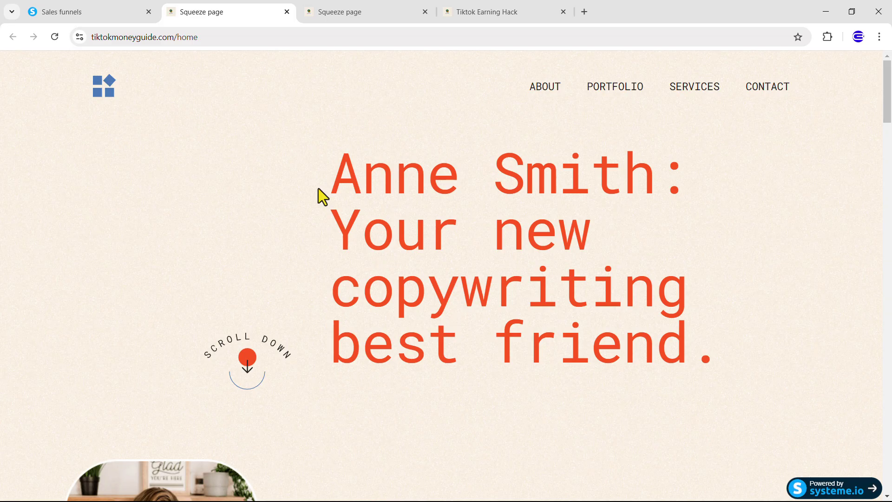
pyautogui.click(221, 40)
pyautogui.click(259, 77)
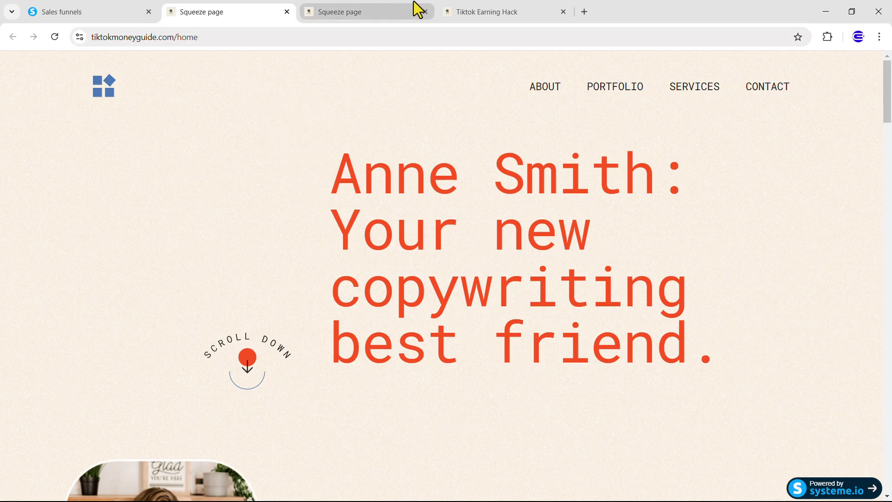
pyautogui.click(475, 13)
pyautogui.scroll(-3, 315, 250)
pyautogui.scroll(-1, 316, 250)
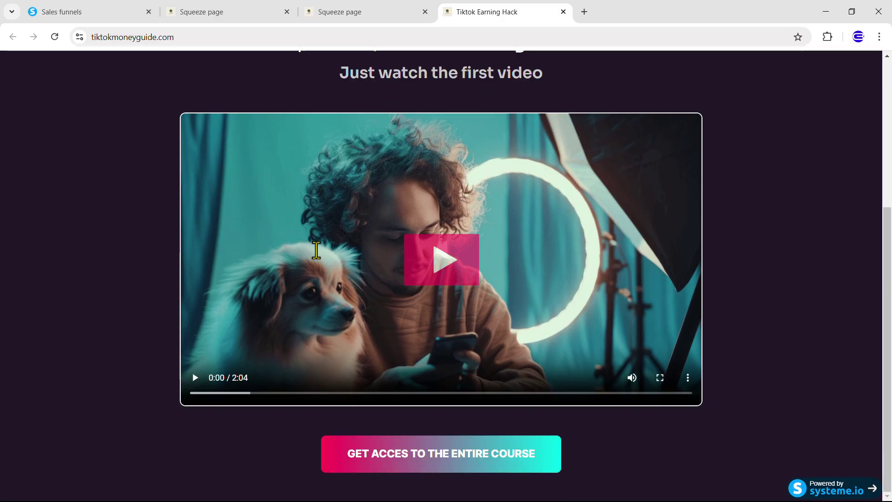
# - Open the TikTok PLR Squeeze Page in the page editor and bring up the settings of its Scroll Down image and top section
pyautogui.click(92, 19)
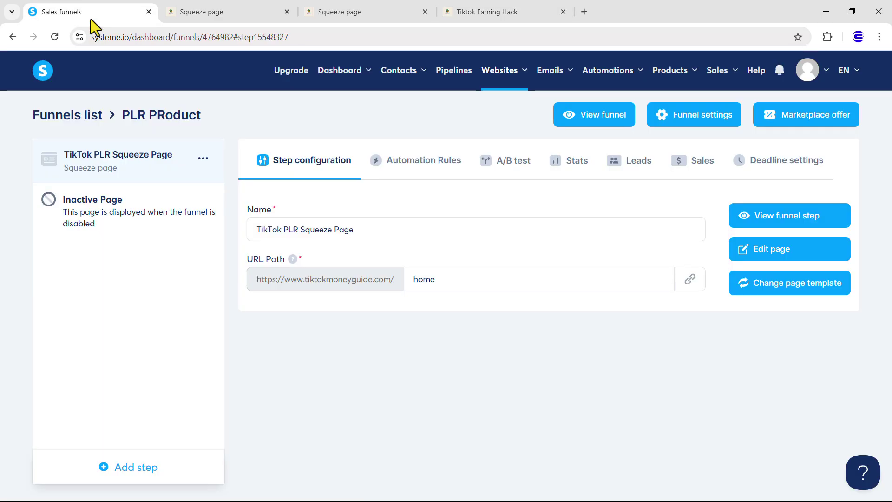
pyautogui.click(802, 256)
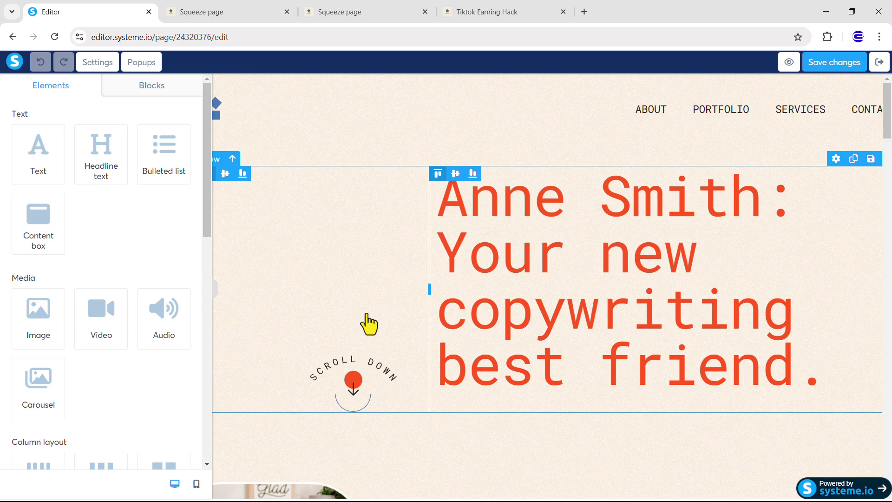
pyautogui.click(328, 391)
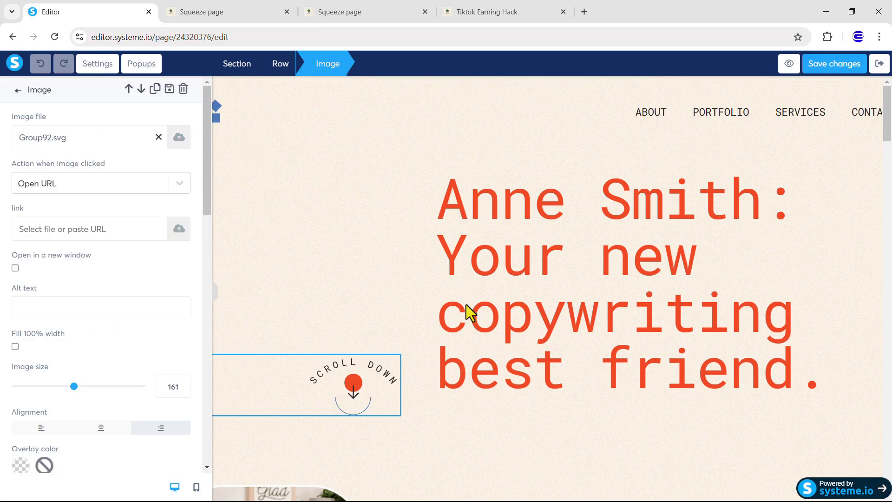
pyautogui.click(249, 111)
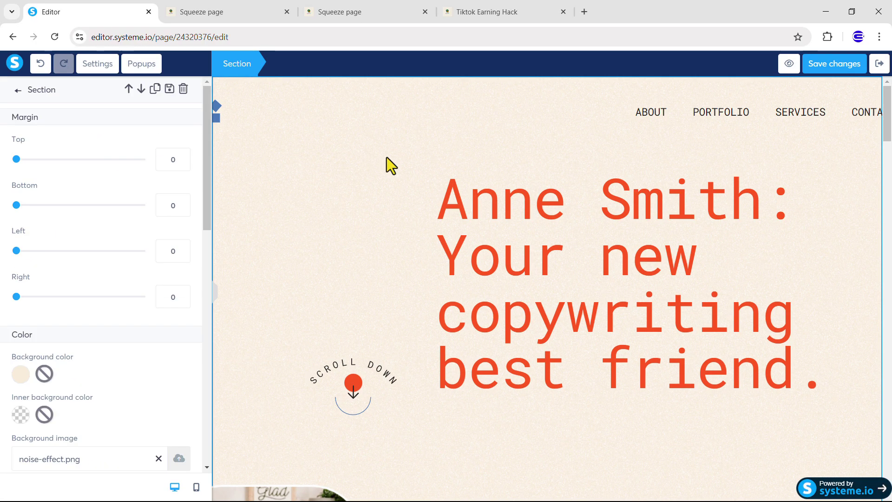
# - Delete the large red headline and the whole section at the top of the page
pyautogui.click(505, 246)
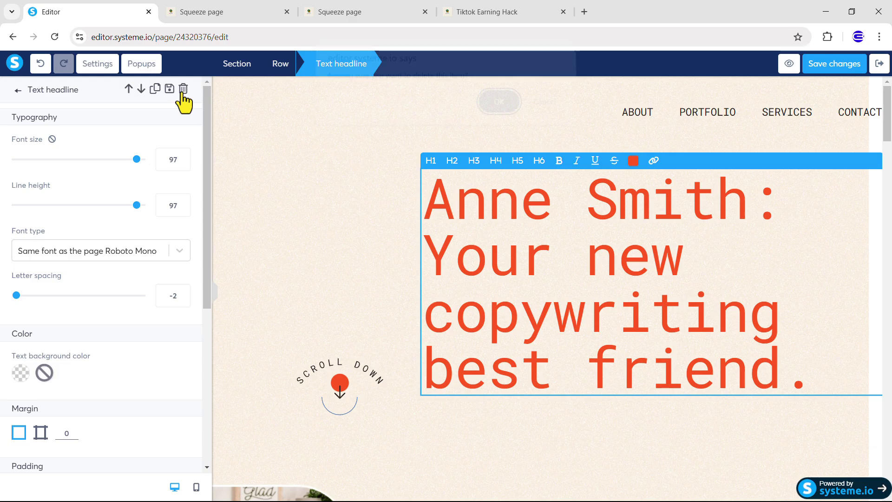
pyautogui.click(183, 90)
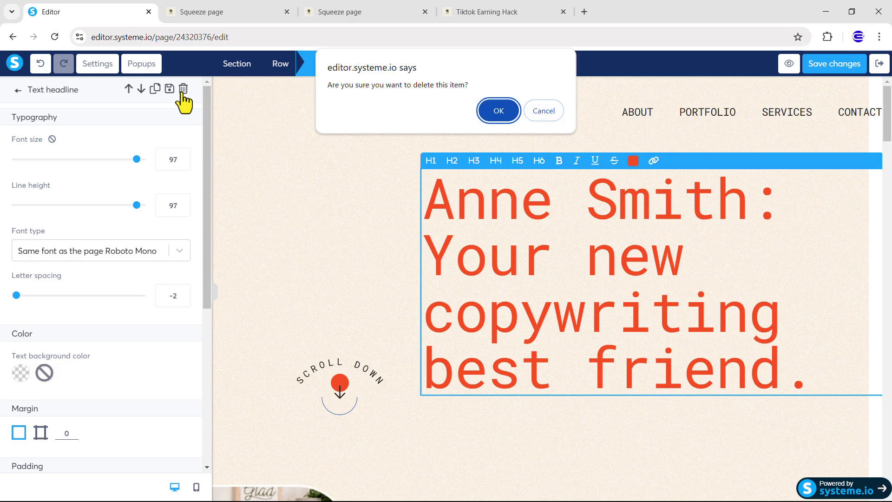
pyautogui.click(506, 112)
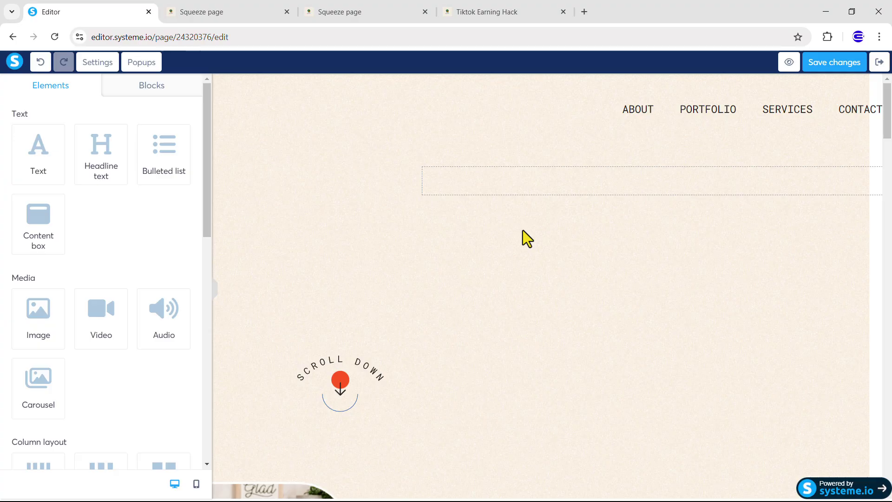
pyautogui.click(224, 87)
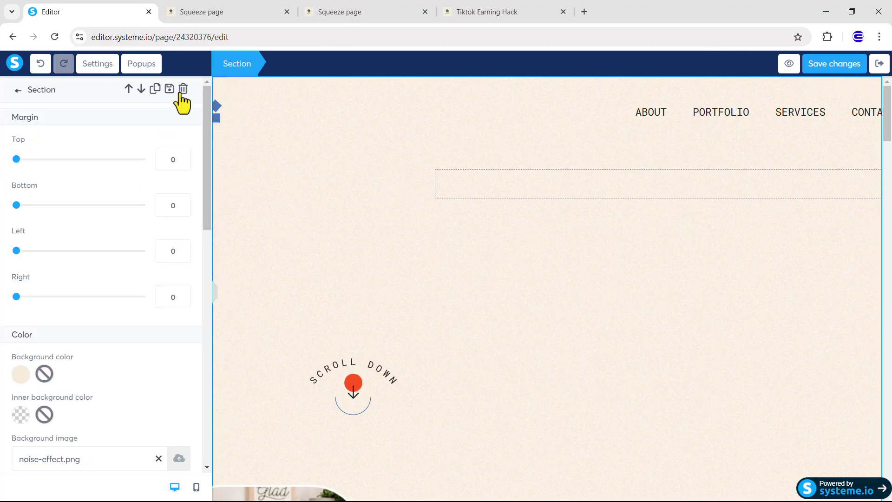
pyautogui.click(183, 88)
pyautogui.click(497, 111)
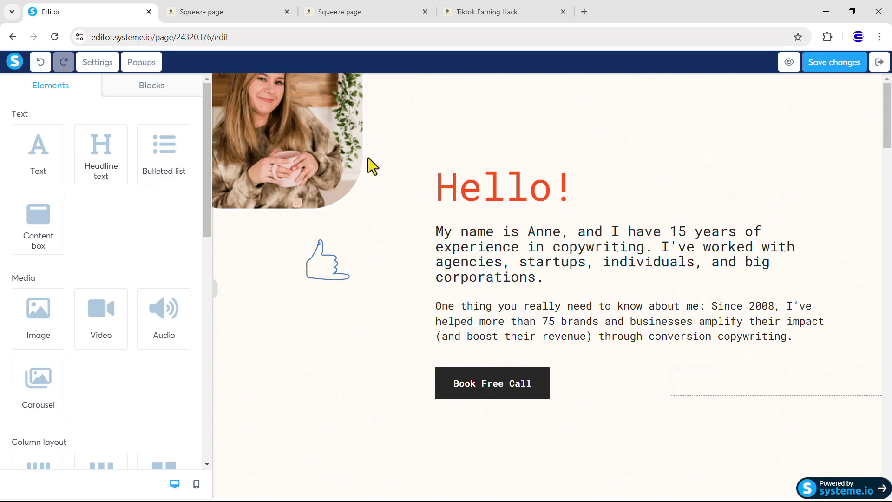
# - Delete the "Hello!" introduction section and the "Things I do" section from the template
pyautogui.click(289, 110)
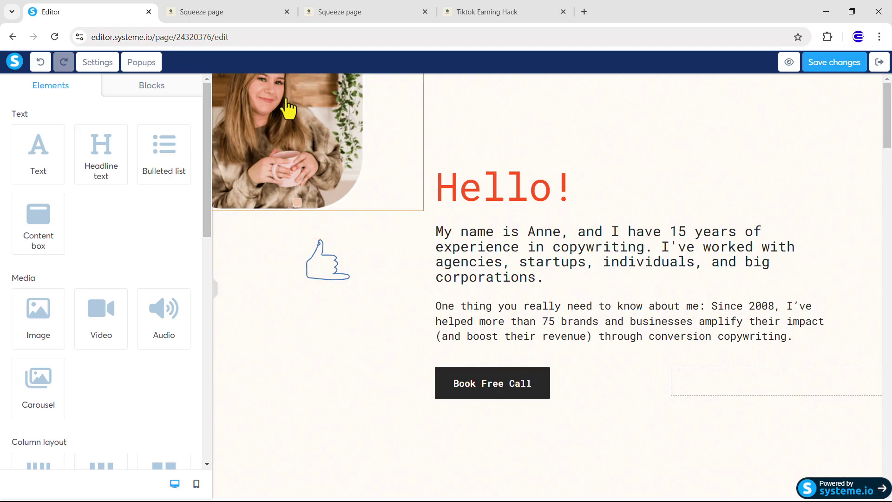
pyautogui.click(183, 89)
pyautogui.click(263, 96)
pyautogui.click(181, 91)
pyautogui.press('Return')
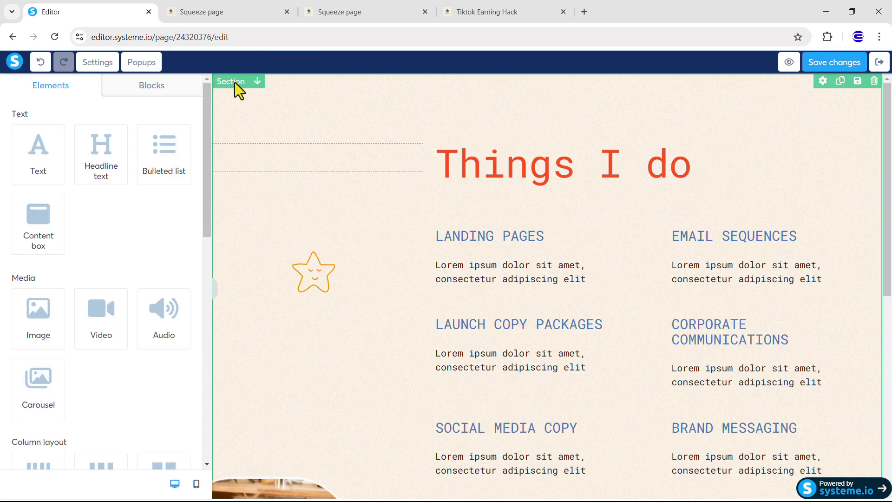
pyautogui.click(235, 82)
pyautogui.click(177, 91)
pyautogui.press('Return')
# - Delete the remaining template sections, including "Let's Talk" and the footer, so the page is empty
pyautogui.click(224, 77)
pyautogui.click(235, 64)
pyautogui.press('Delete')
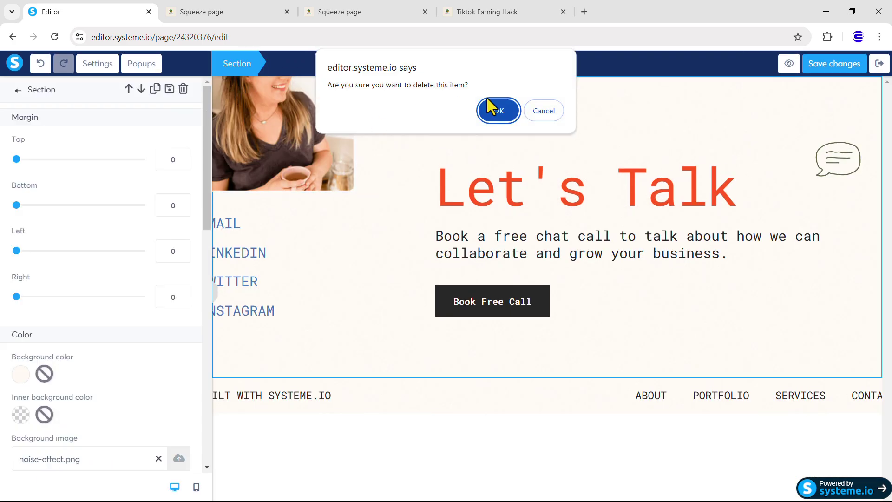
pyautogui.click(499, 111)
pyautogui.click(235, 91)
pyautogui.press('Delete')
pyautogui.click(489, 113)
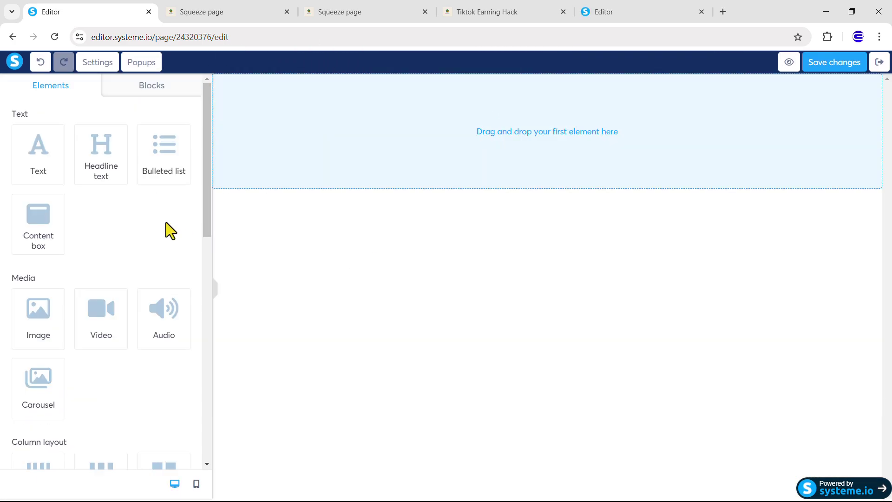
# - Add an image, a button, a headline text and a text paragraph to the empty page, stacked in that order
pyautogui.moveTo(38, 308); pyautogui.dragTo(556, 124)
pyautogui.scroll(-6, 98, 223)
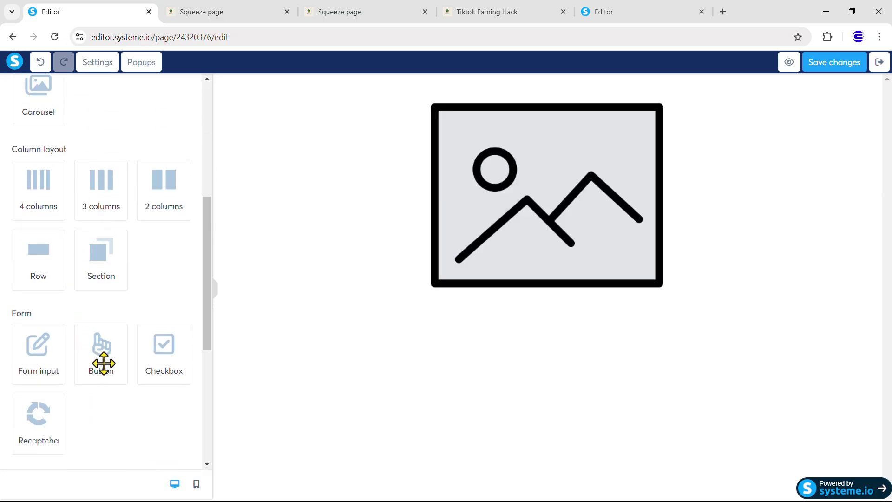
pyautogui.moveTo(99, 362); pyautogui.dragTo(601, 298)
pyautogui.scroll(6, 122, 259)
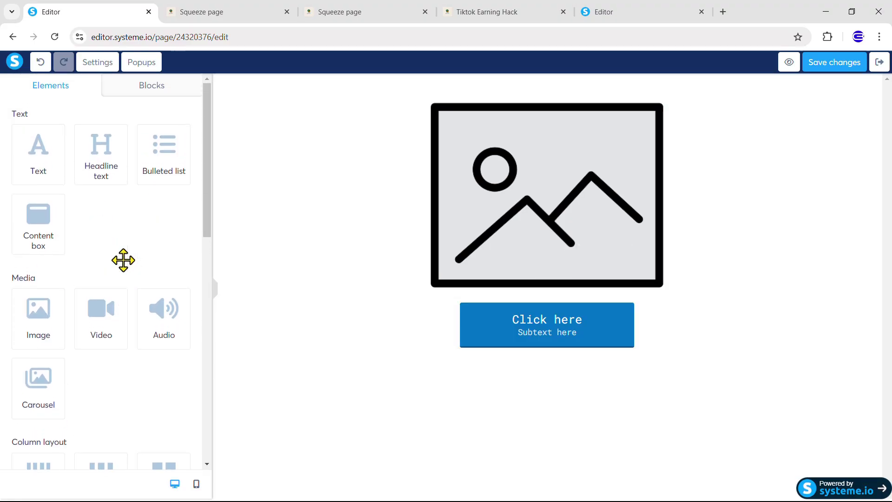
pyautogui.moveTo(101, 166); pyautogui.dragTo(558, 353)
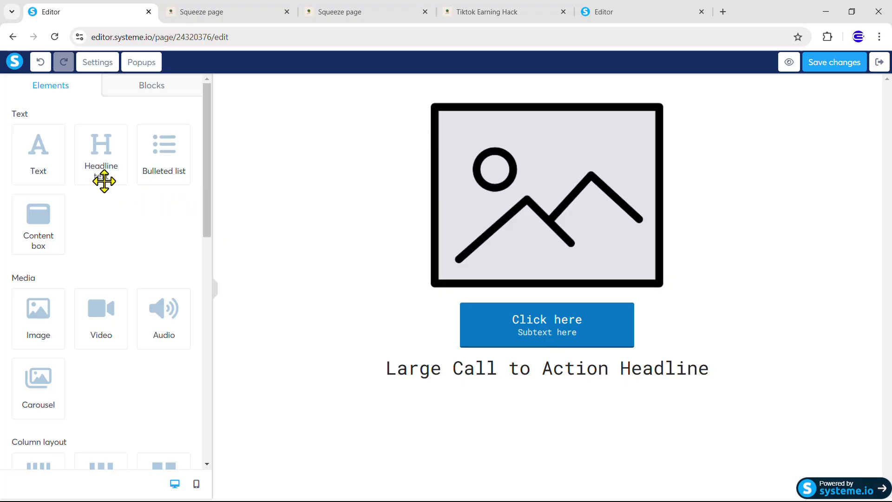
pyautogui.moveTo(31, 159); pyautogui.dragTo(521, 384)
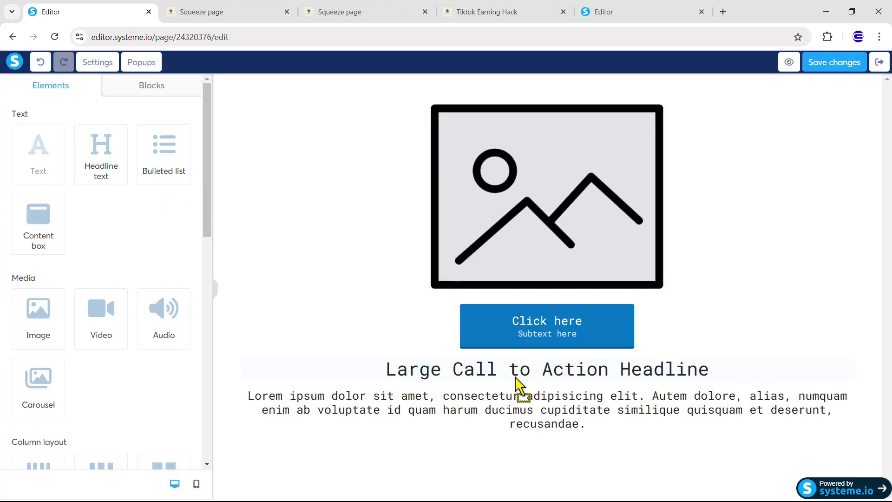
# - Add a video below the text paragraph and a second button underneath the video
pyautogui.scroll(-1, 132, 244)
pyautogui.moveTo(101, 272); pyautogui.dragTo(505, 412)
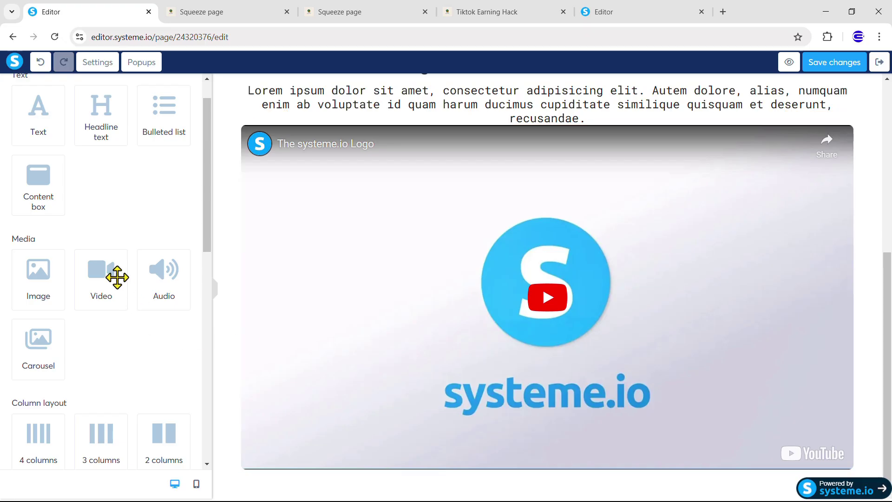
pyautogui.scroll(-3, 117, 278)
pyautogui.scroll(-4, 117, 277)
pyautogui.moveTo(103, 332); pyautogui.dragTo(515, 472)
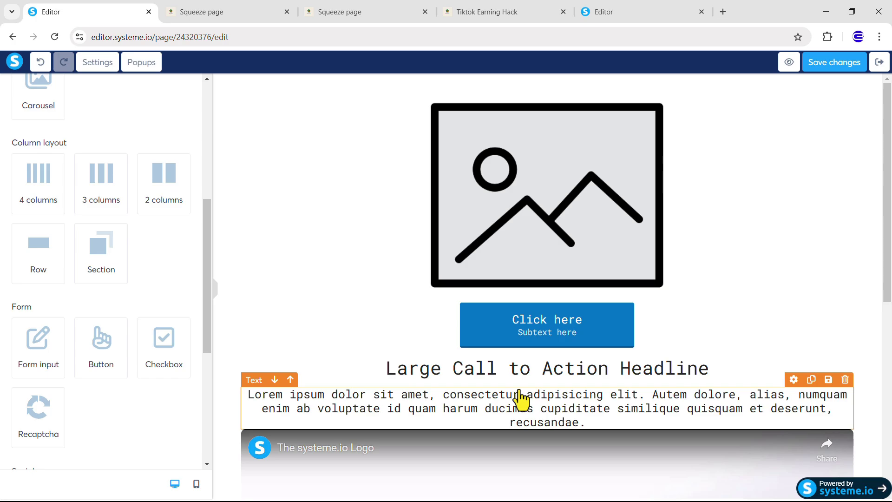
pyautogui.scroll(-8, 520, 400)
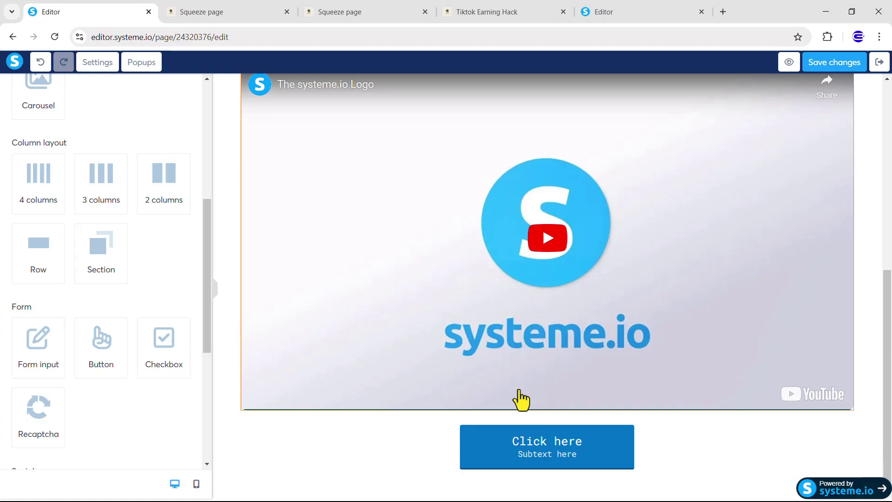
# - Look through the Tiktok Earning Hack reference page and compare it with the new layout in the editor
pyautogui.hotkey('ctrl', '4')
pyautogui.scroll(-5, 371, 200)
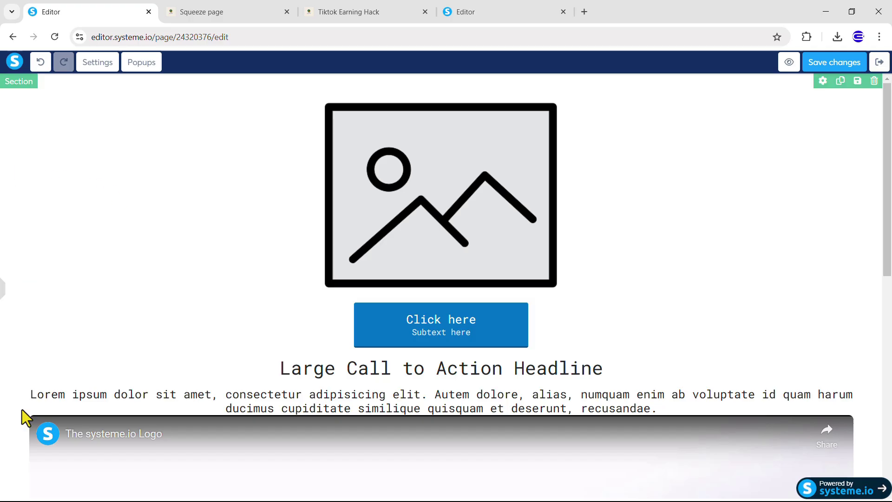
pyautogui.scroll(-2, 22, 409)
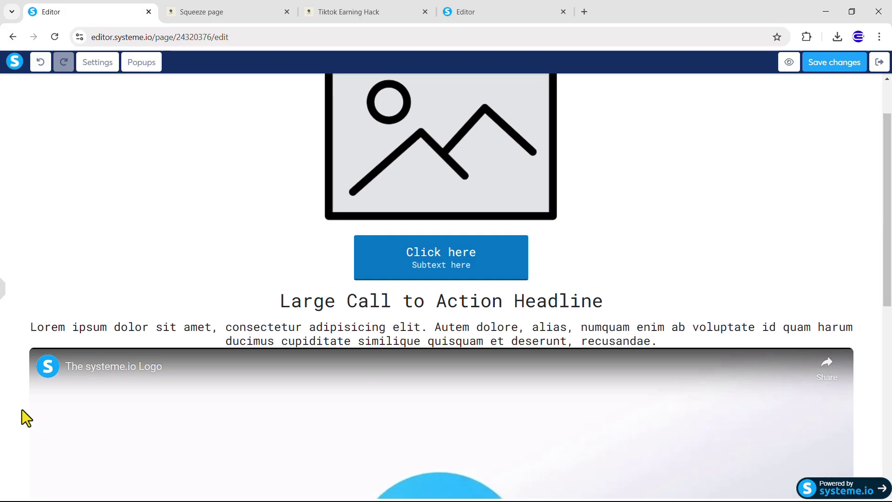
# - Set the section's content width to Wide and check the layout across the full editor canvas
pyautogui.click(5, 289)
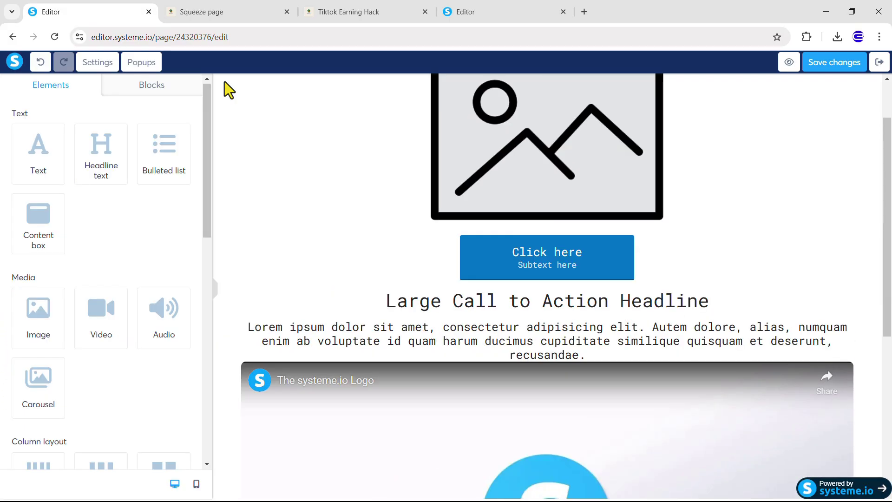
pyautogui.scroll(2, 224, 81)
pyautogui.click(227, 83)
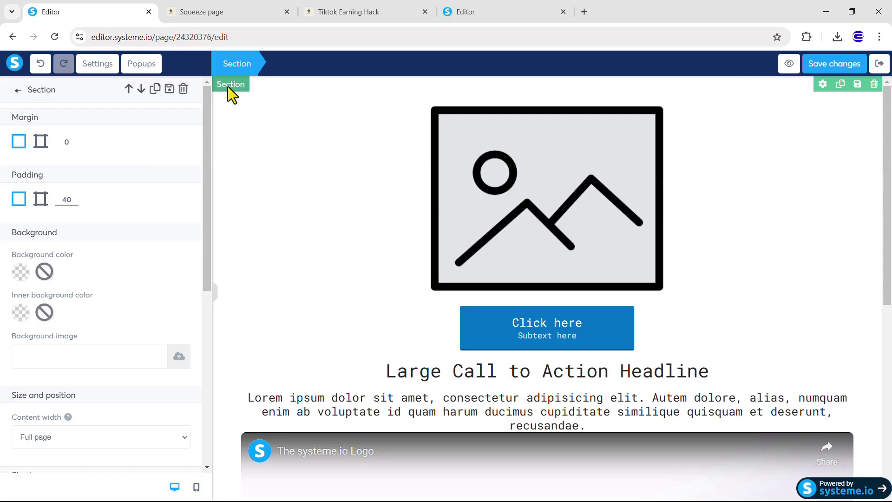
pyautogui.scroll(-3, 115, 284)
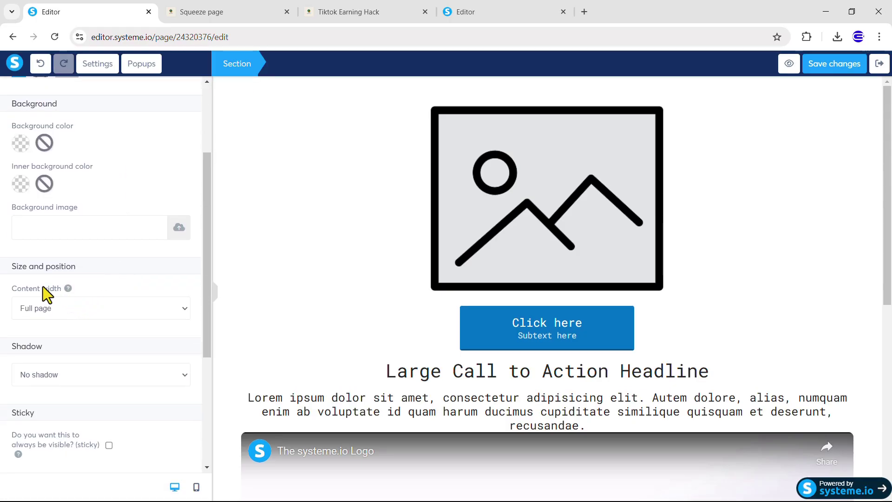
pyautogui.click(52, 304)
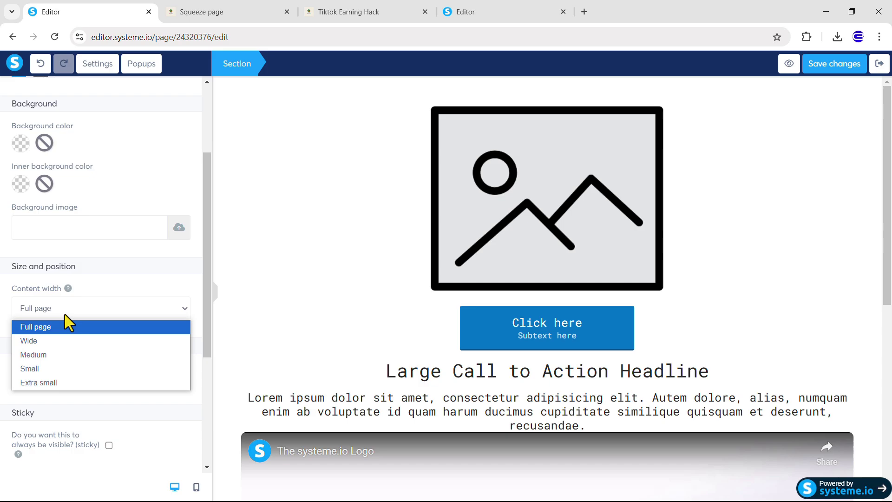
pyautogui.click(52, 341)
pyautogui.click(214, 299)
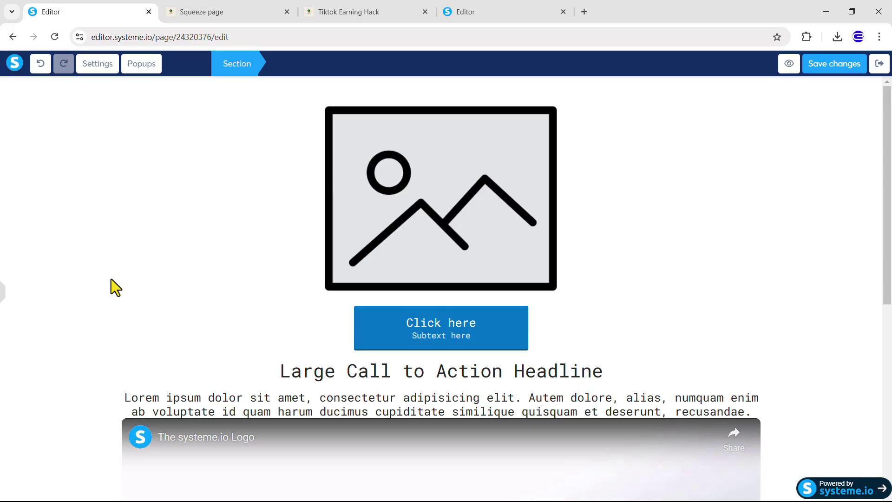
pyautogui.click(2, 292)
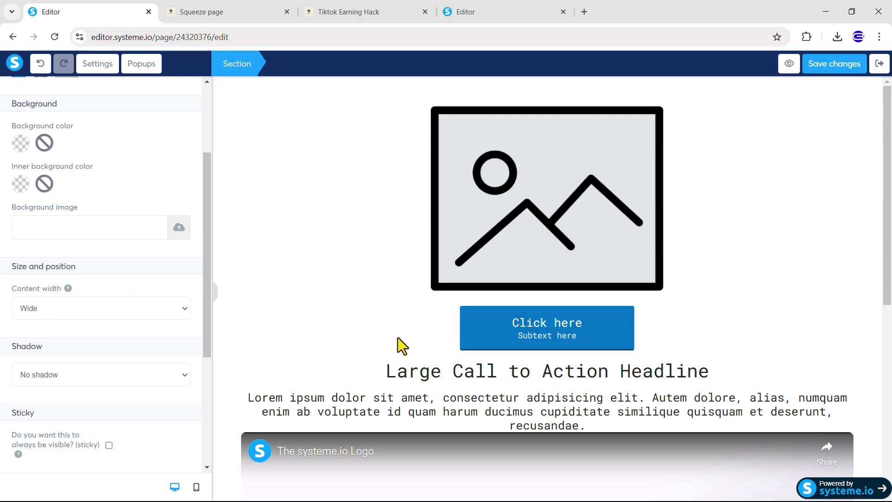
# - Replace the placeholder image with the uploaded file TikTokEarningHackLogo.png
pyautogui.click(526, 216)
pyautogui.click(525, 216)
pyautogui.click(179, 147)
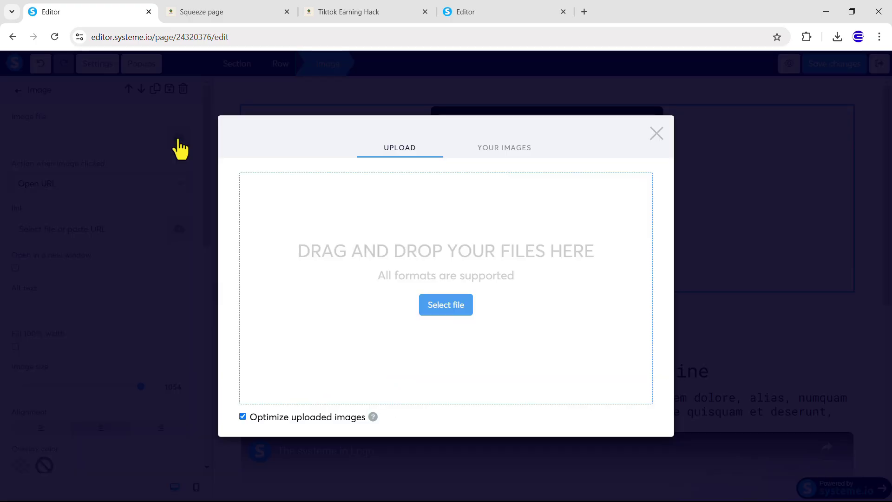
pyautogui.hotkey('alt', 'Tab')
pyautogui.moveTo(216, 185); pyautogui.dragTo(418, 315)
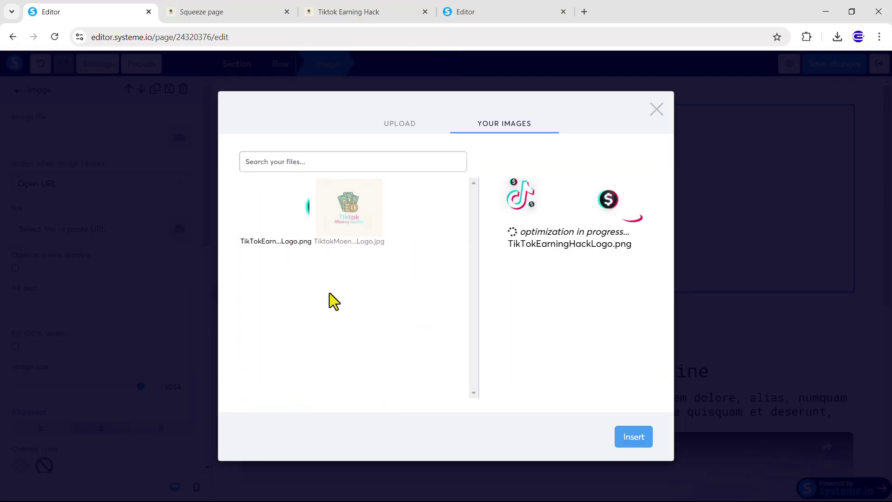
pyautogui.click(634, 440)
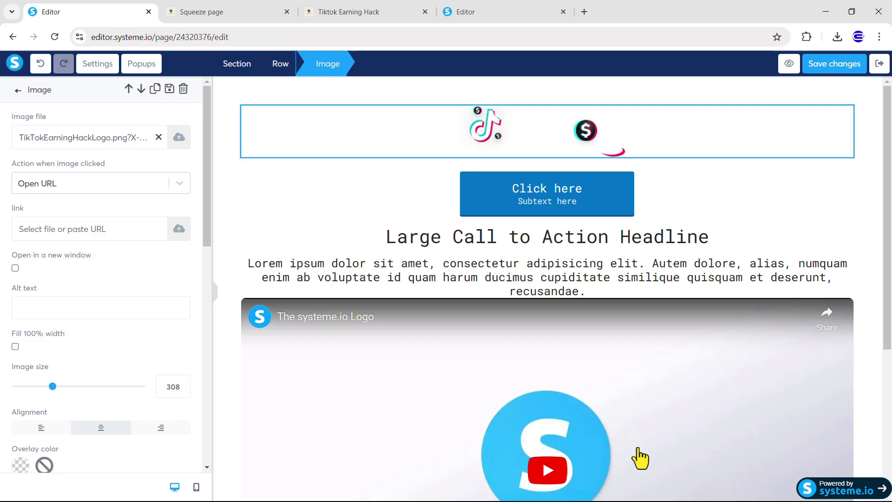
# - Set the click action of the button below the logo to Open URL
pyautogui.click(545, 200)
pyautogui.click(545, 199)
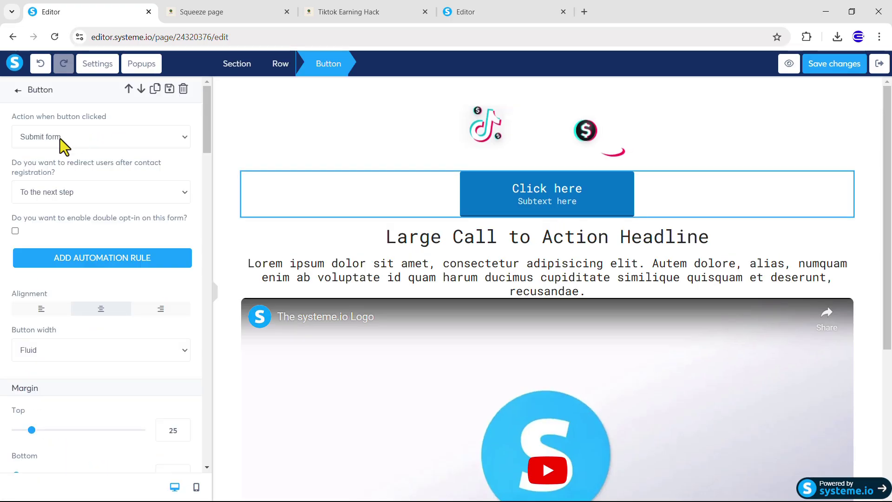
pyautogui.click(71, 143)
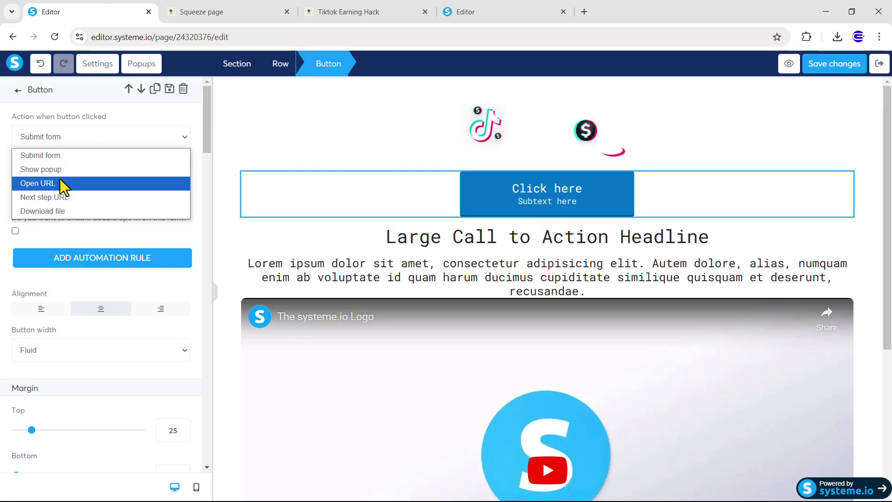
pyautogui.click(60, 180)
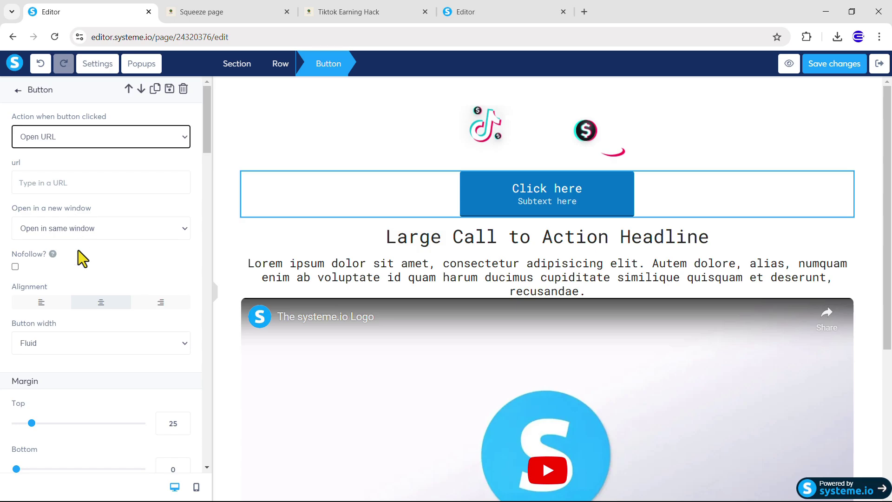
# - Set the upper button's text to "Are you Rready to turn your TikTok creations into cash?" and remove its subtext
pyautogui.scroll(-7, 79, 255)
pyautogui.tripleClick(52, 304)
pyautogui.write('Are you Rready to turn your TikTok creations into cash?')
pyautogui.scroll(-4, 70, 307)
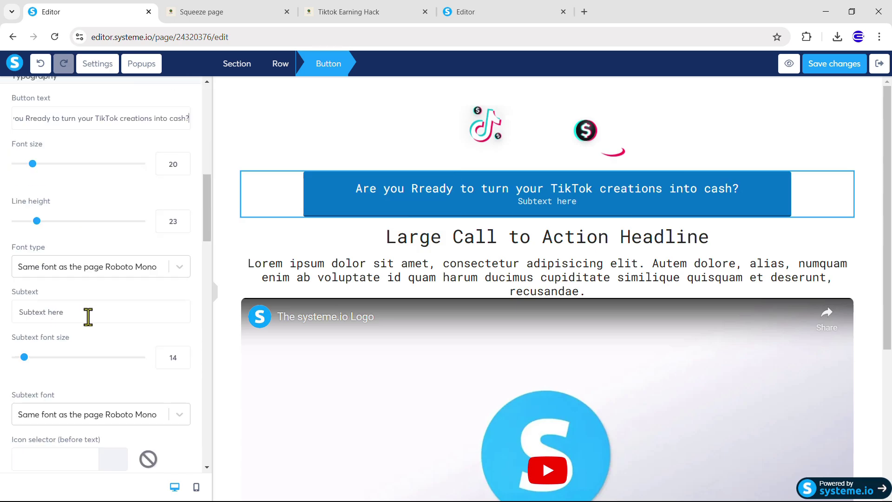
pyautogui.moveTo(88, 312); pyautogui.dragTo(4, 307)
pyautogui.press('BackSpace')
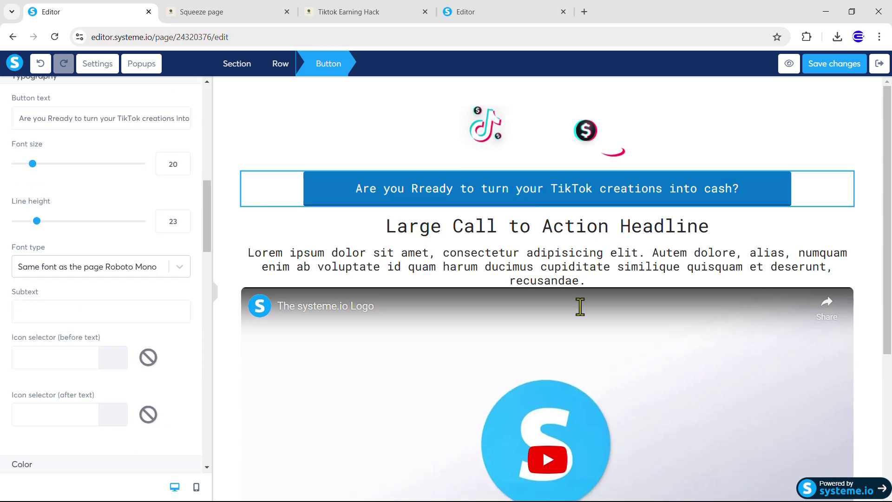
# - Change the headline to "Get set to make your mark and transform your Earning Potential with our Innovative and Value Packed product, "TikTok Earning Hack""
pyautogui.click(503, 228)
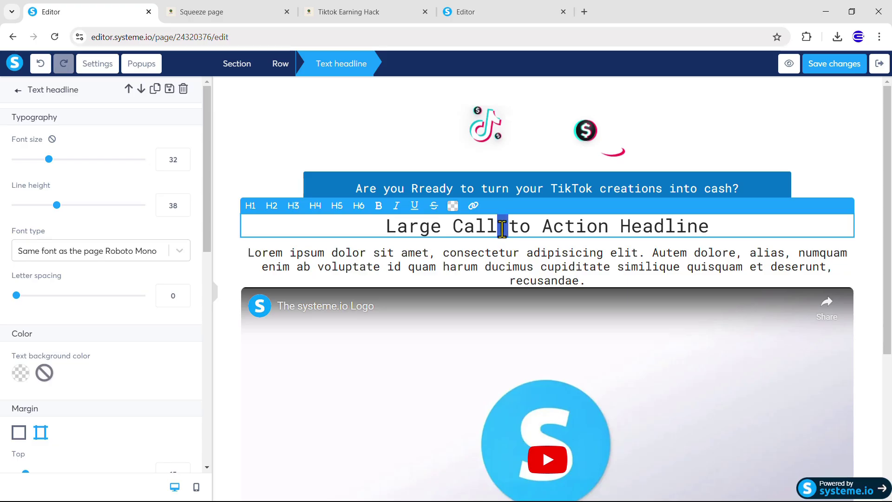
pyautogui.tripleClick(503, 229)
pyautogui.write('Get set to make your mark and transform your Earning Potential with our Innovative and Value Packed product, "TikTok Earning Hack"')
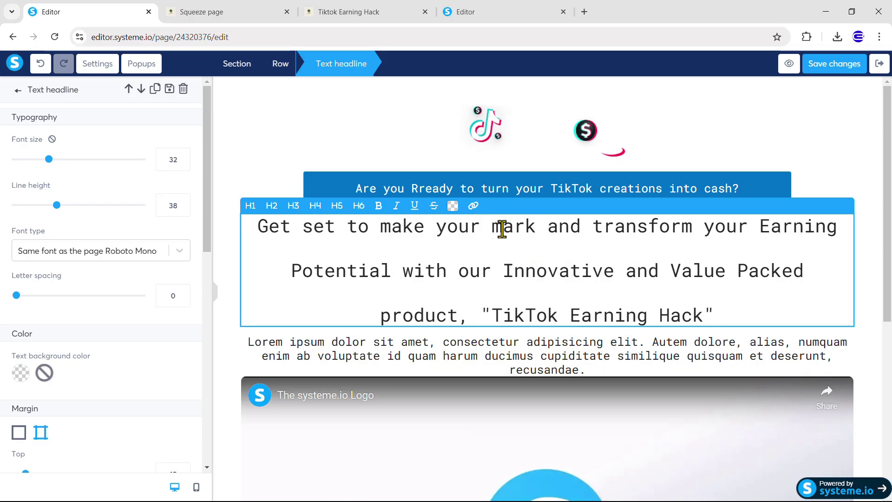
# - Replace the placeholder paragraph below the headline with "Just watch the first video"
pyautogui.click(544, 354)
pyautogui.tripleClick(541, 343)
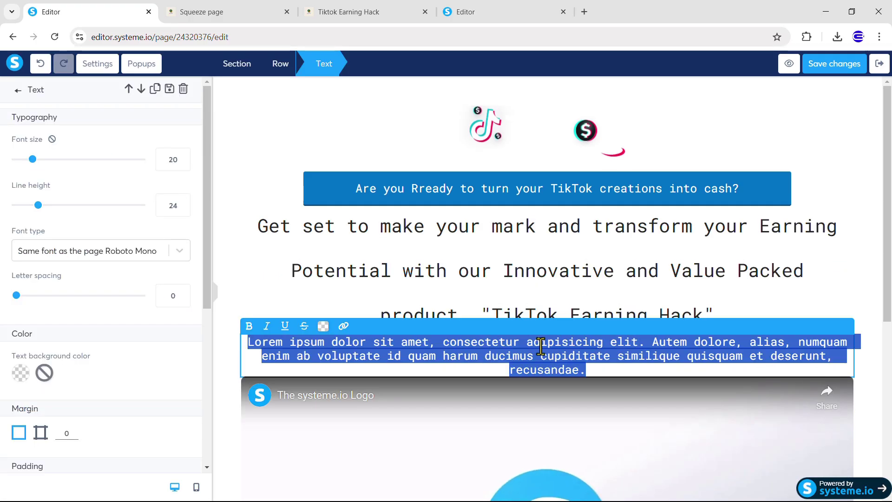
pyautogui.write('Just watch the first video')
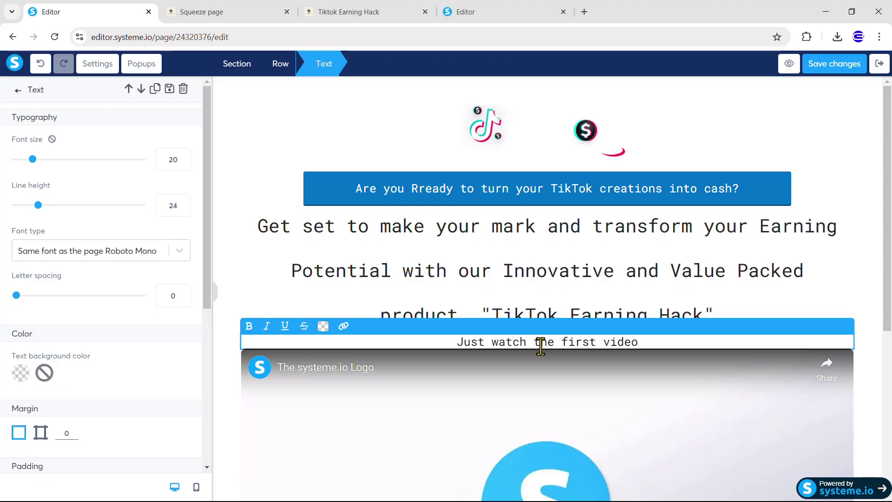
# - Change the video element's type to Upload file and insert the already uploaded Video1.mp4
pyautogui.scroll(-3, 276, 177)
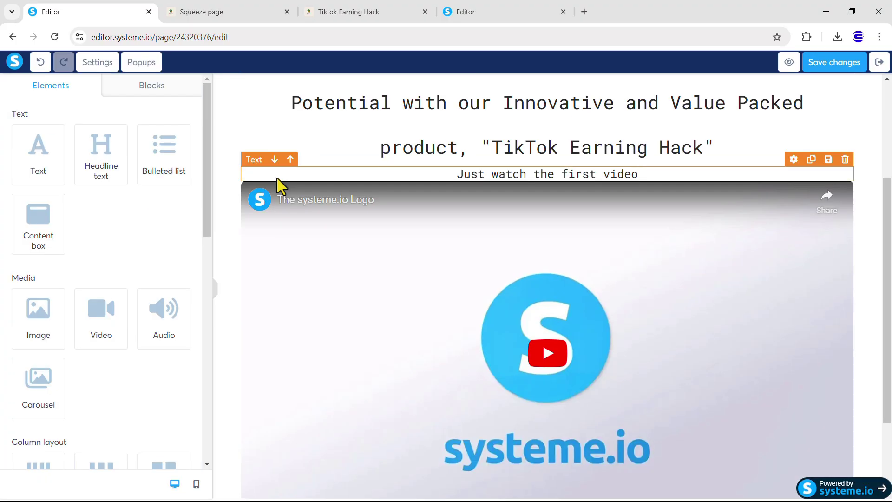
pyautogui.click(358, 300)
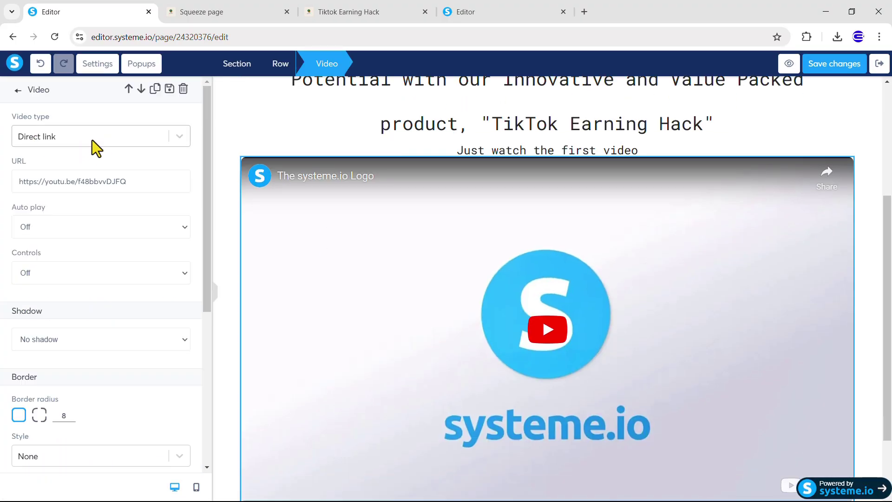
pyautogui.click(92, 140)
pyautogui.click(63, 201)
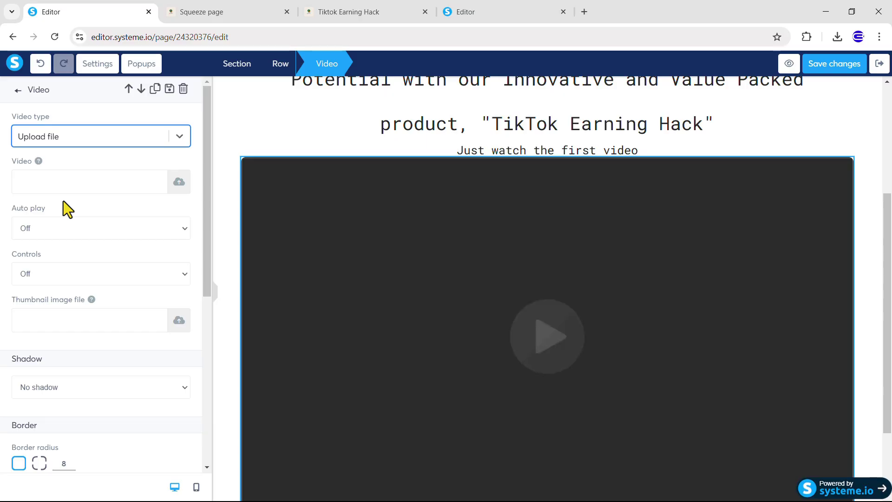
pyautogui.click(178, 185)
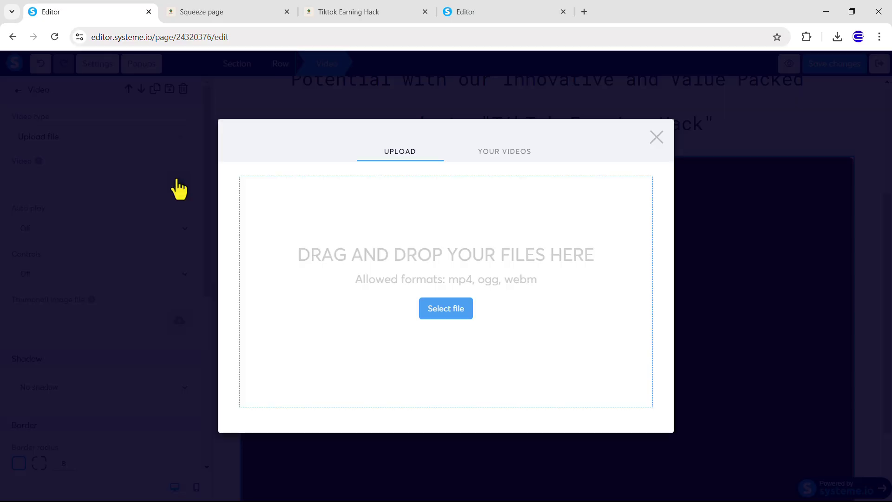
pyautogui.click(448, 311)
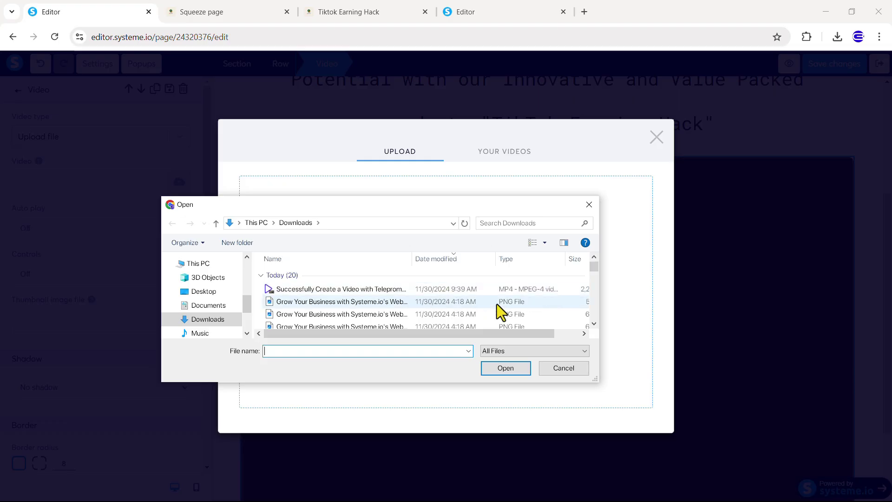
pyautogui.click(558, 367)
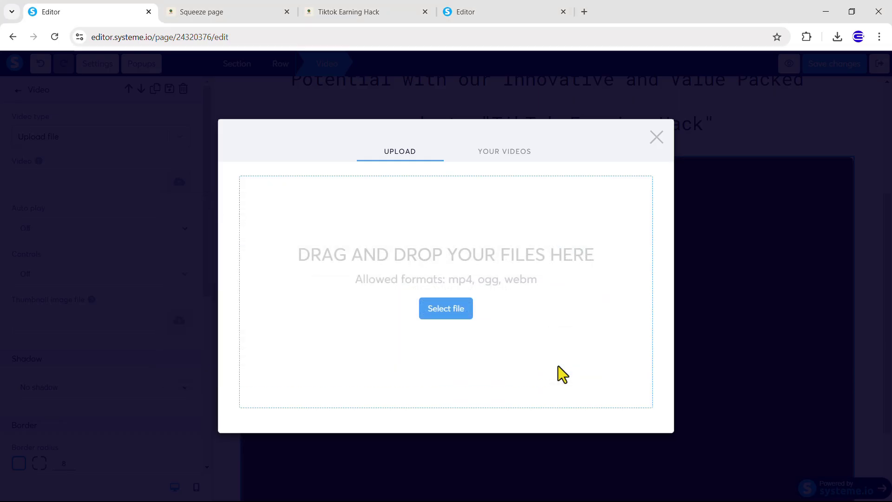
pyautogui.click(495, 161)
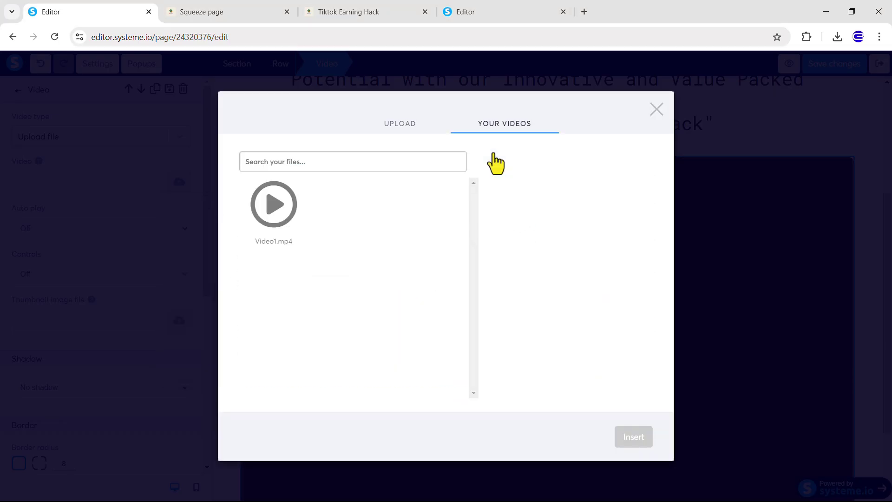
pyautogui.click(291, 214)
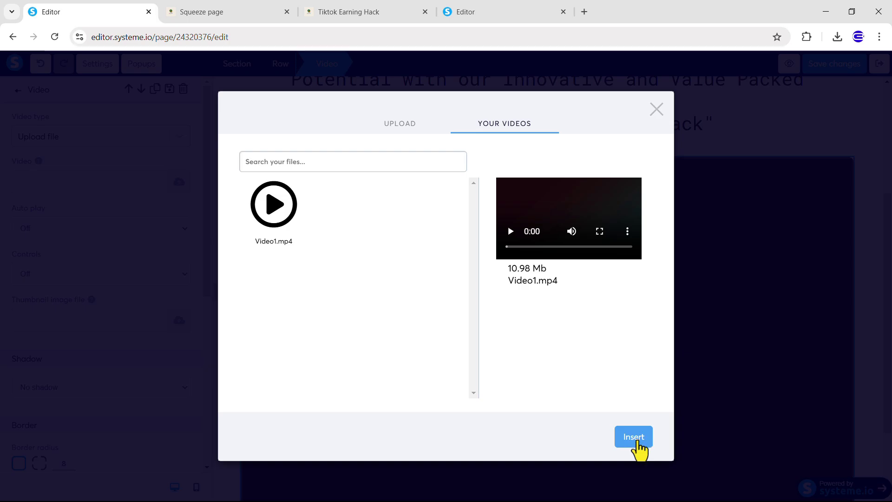
pyautogui.click(638, 445)
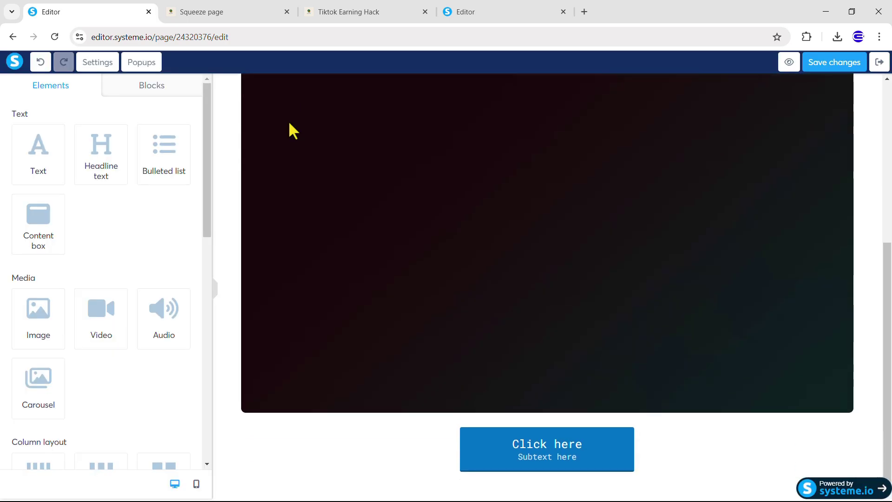
# - Set the click action of the button below the video to Show popup
pyautogui.click(506, 448)
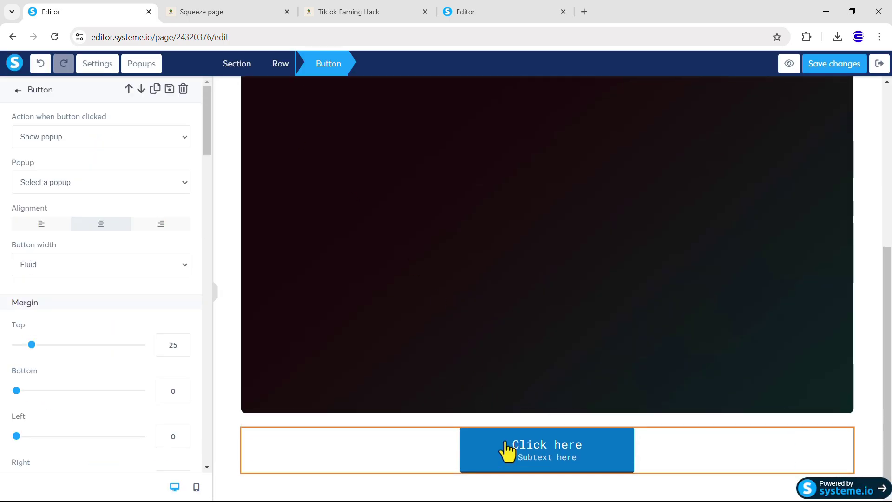
pyautogui.click(91, 137)
pyautogui.click(62, 174)
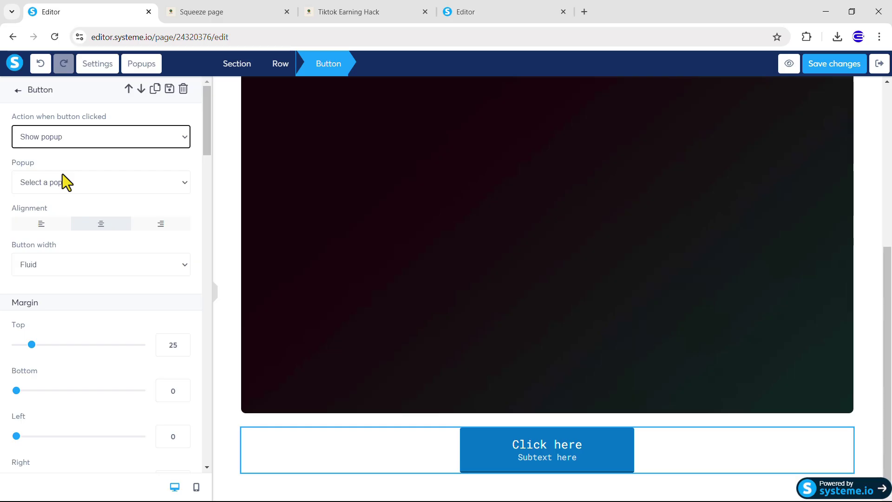
# - Set the text of the button below the video to "GET ACCESS TO THE ENTIRE COURSE" and remove its subtext
pyautogui.scroll(-1, 50, 252)
pyautogui.scroll(-4, 50, 252)
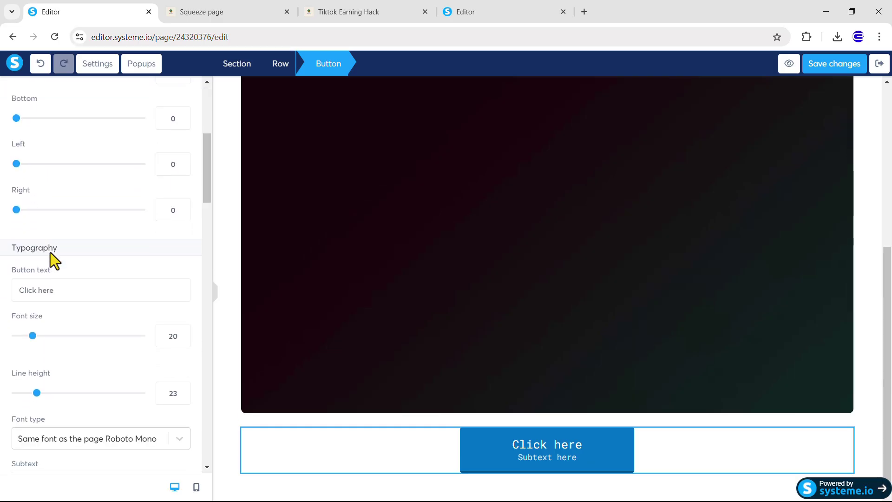
pyautogui.moveTo(63, 286); pyautogui.dragTo(4, 289)
pyautogui.write('GET ACCESS TO THE ENTIRE COURSE')
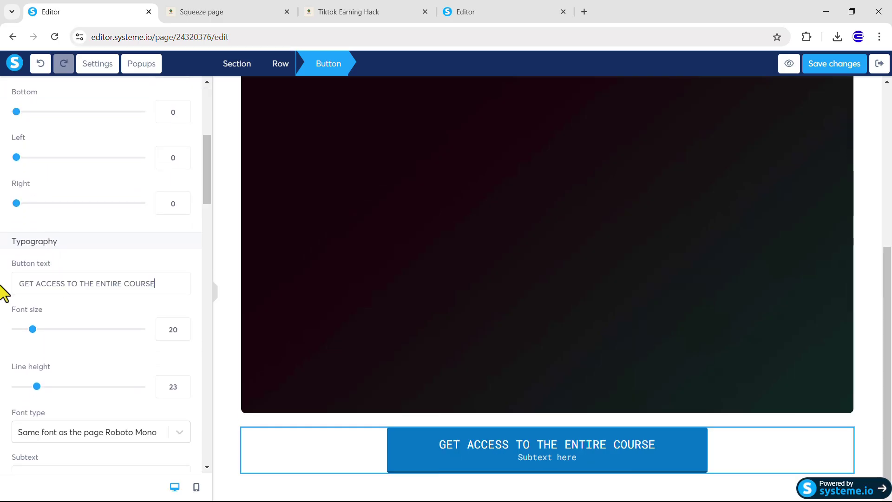
pyautogui.scroll(-5, 1, 286)
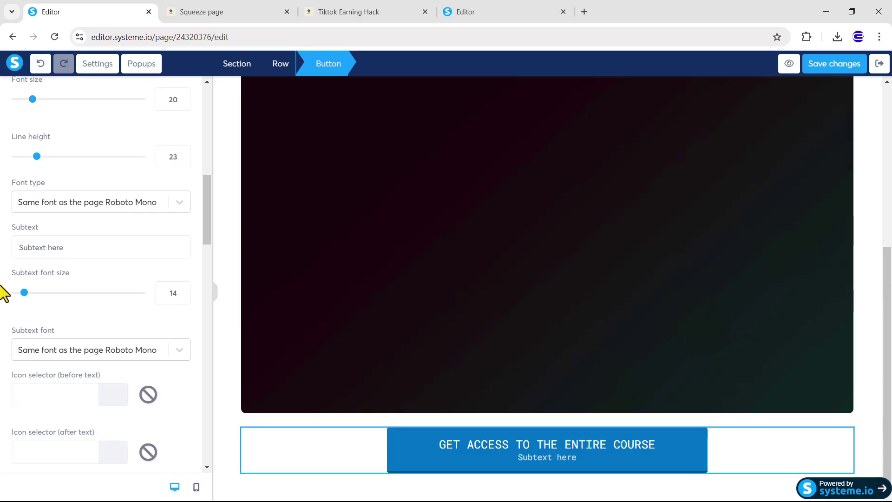
pyautogui.moveTo(61, 253); pyautogui.dragTo(10, 249)
pyautogui.press('BackSpace')
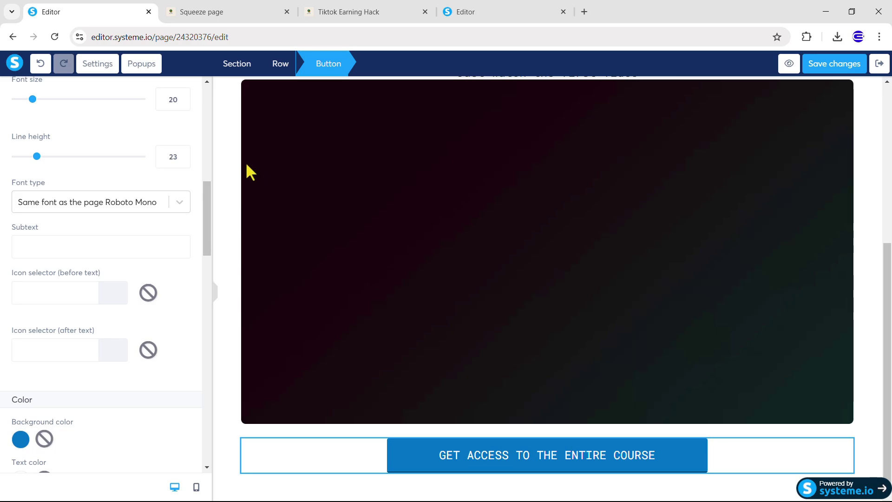
# - Set the background color of the section holding the page content to hex 201825
pyautogui.click(231, 157)
pyautogui.scroll(5, 231, 157)
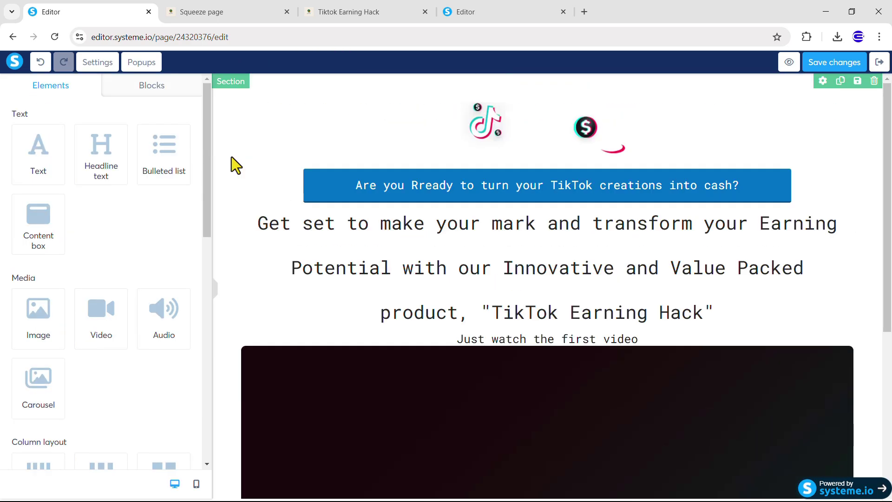
pyautogui.click(227, 87)
pyautogui.click(16, 273)
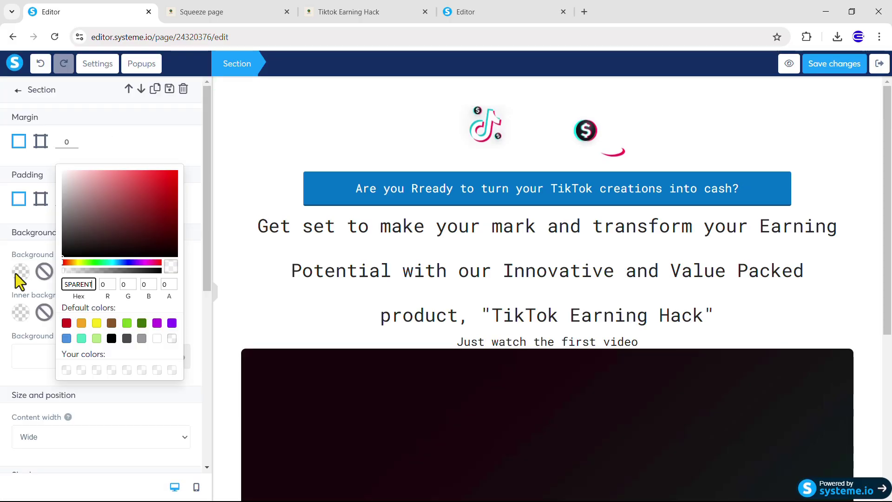
pyautogui.doubleClick(75, 285)
pyautogui.write('201825')
pyautogui.click(418, 135)
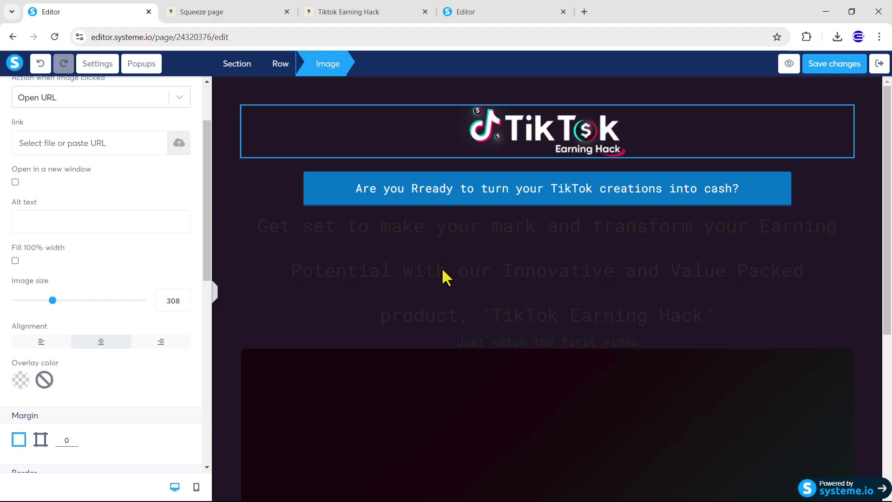
# - Set the font size of the button below the logo to 34
pyautogui.click(544, 190)
pyautogui.click(546, 197)
pyautogui.scroll(-4, 154, 240)
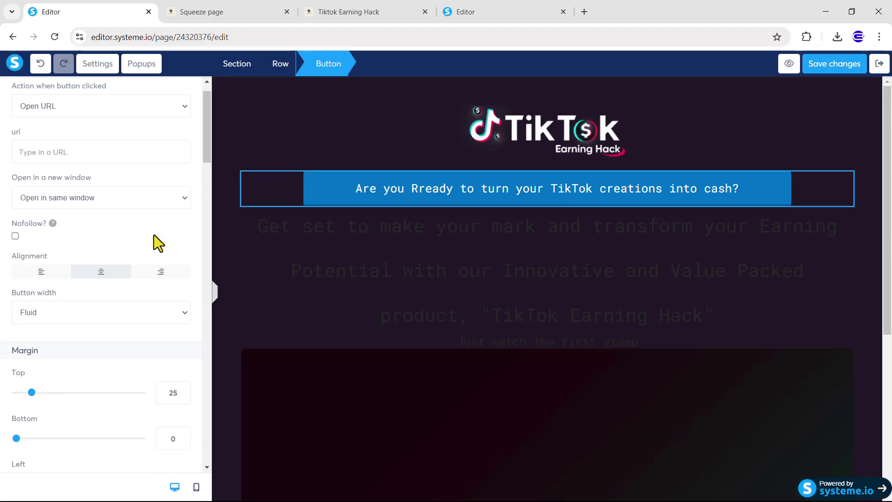
pyautogui.scroll(-5, 154, 235)
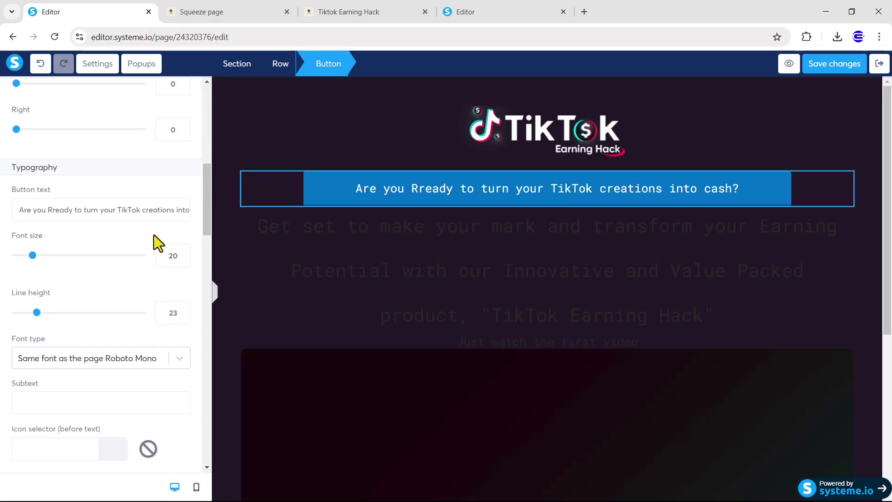
pyautogui.doubleClick(170, 260)
pyautogui.write('34')
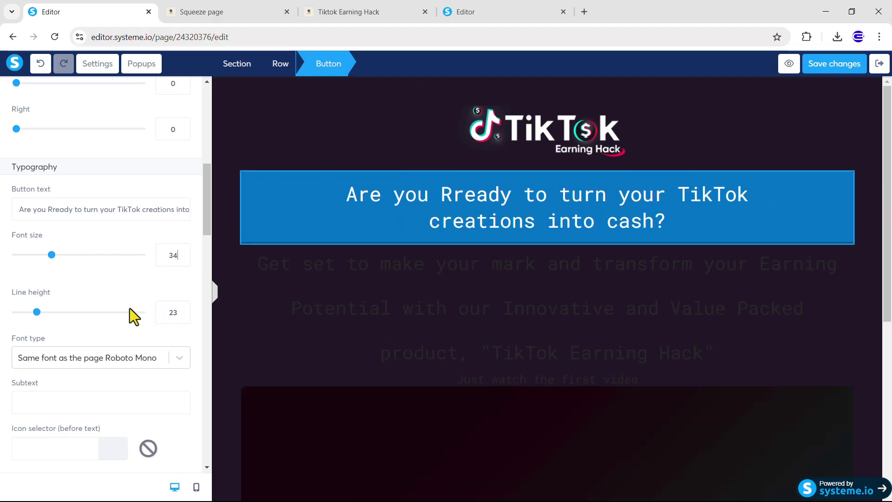
# - Switch the upper button's font type to Custom Fonts and show the available custom fonts
pyautogui.scroll(-2, 129, 310)
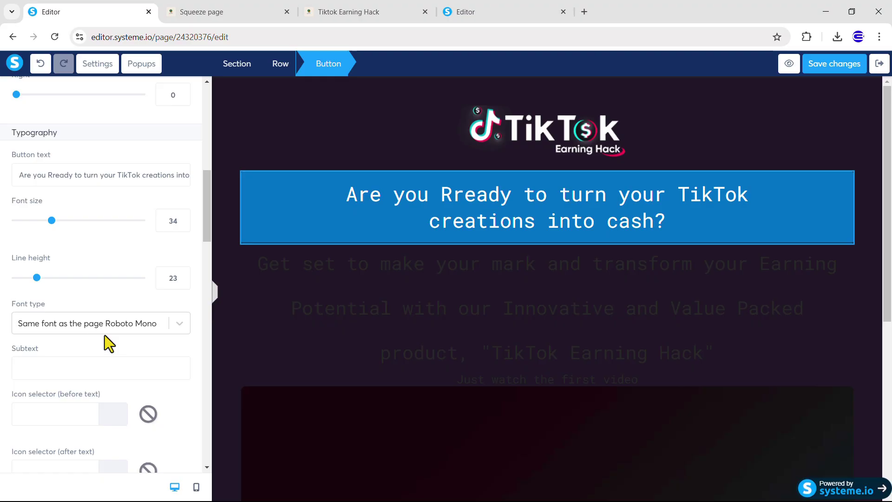
pyautogui.click(74, 308)
pyautogui.click(48, 394)
pyautogui.scroll(-1, 49, 394)
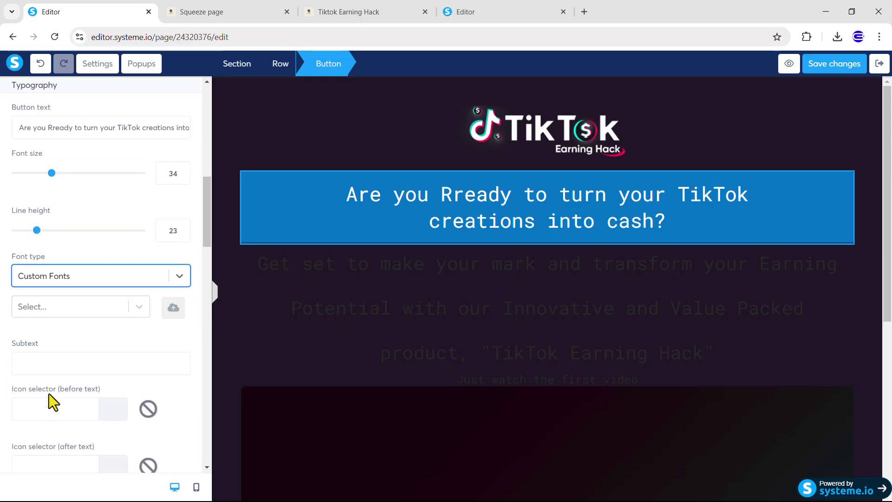
pyautogui.click(105, 297)
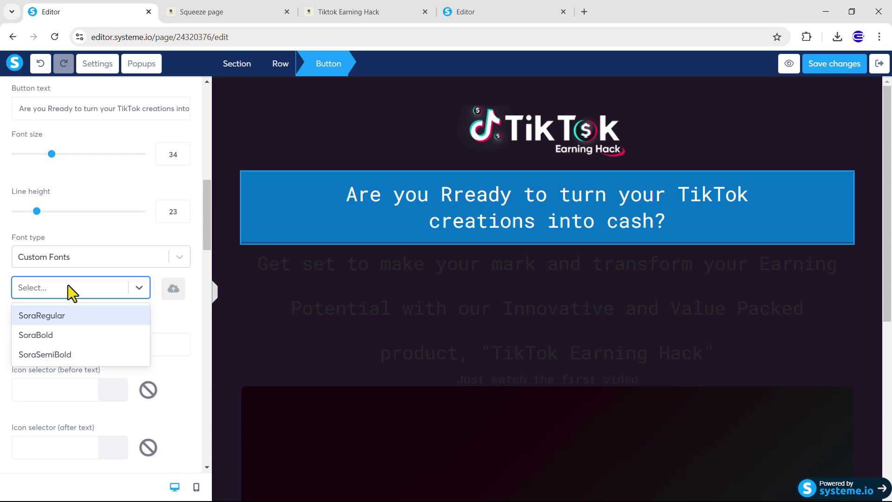
# - View the custom font upload options and the font files already uploaded
pyautogui.click(172, 289)
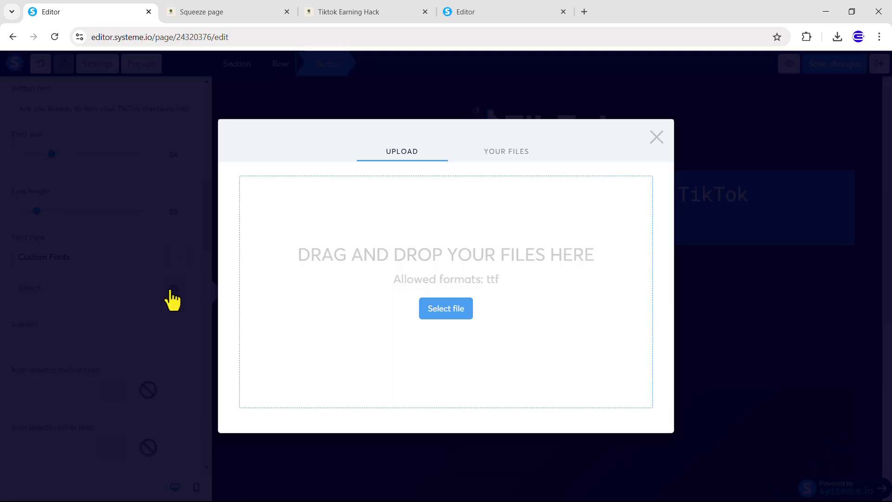
pyautogui.click(457, 312)
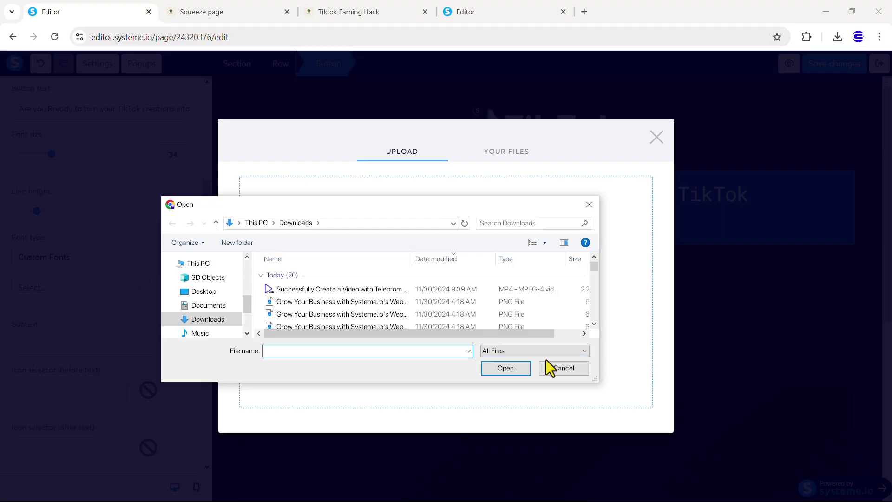
pyautogui.click(569, 369)
pyautogui.click(506, 155)
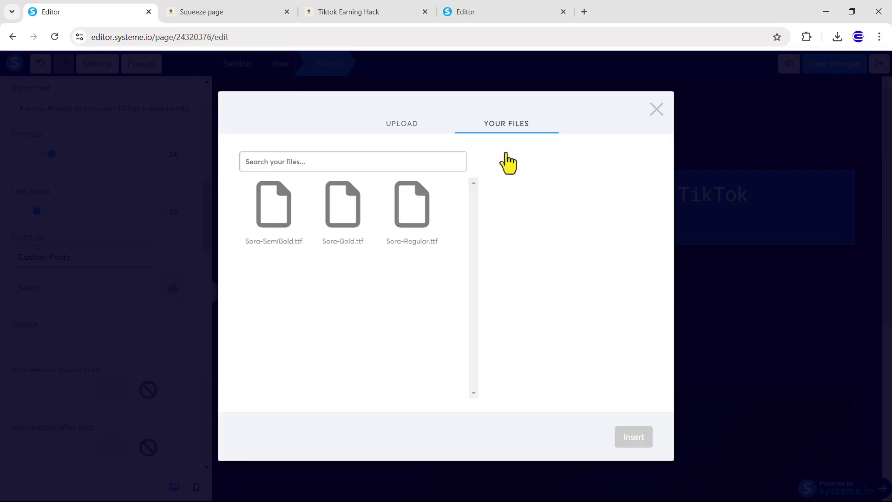
pyautogui.click(656, 111)
# - Apply the SoraSemiBold custom font to the upper button's text
pyautogui.click(60, 288)
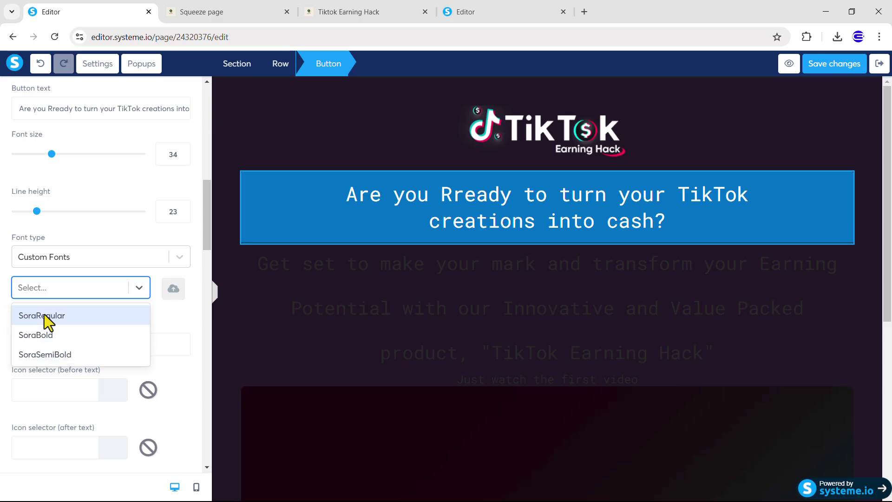
pyautogui.click(54, 357)
# - Remove the upper button's background color and set its left/right padding to 70
pyautogui.scroll(-6, 131, 287)
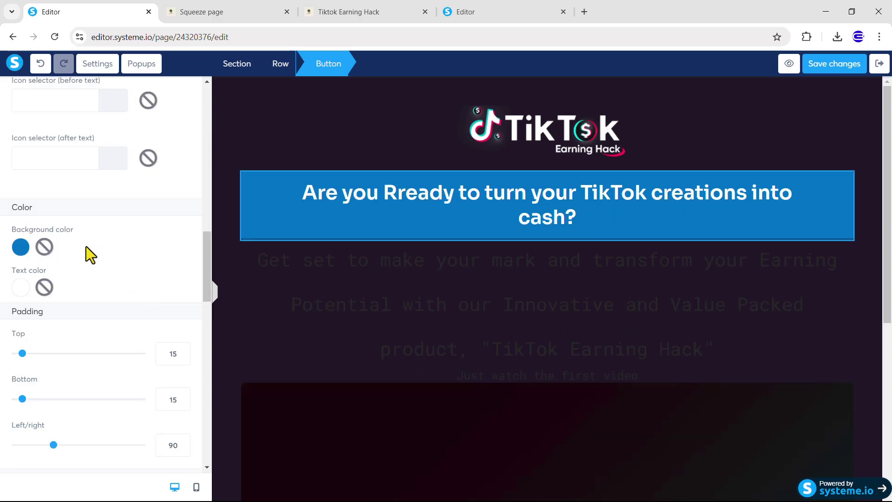
pyautogui.scroll(-1, 122, 262)
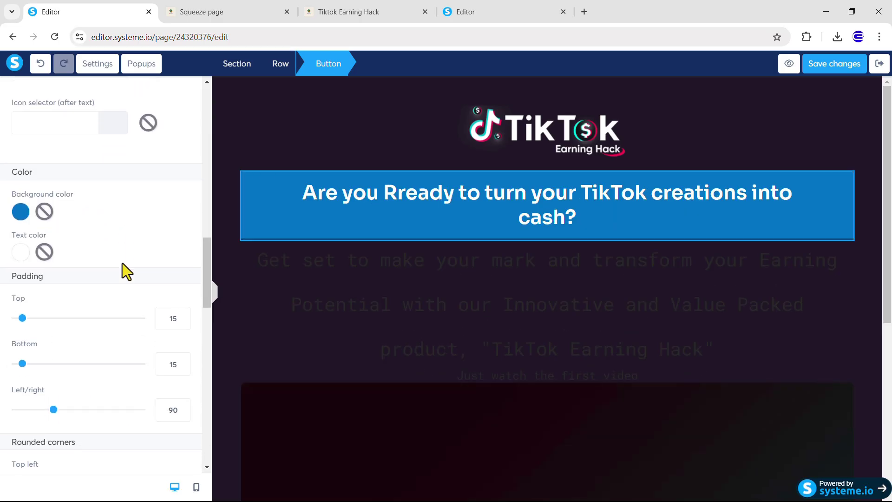
pyautogui.click(44, 210)
pyautogui.scroll(-1, 98, 308)
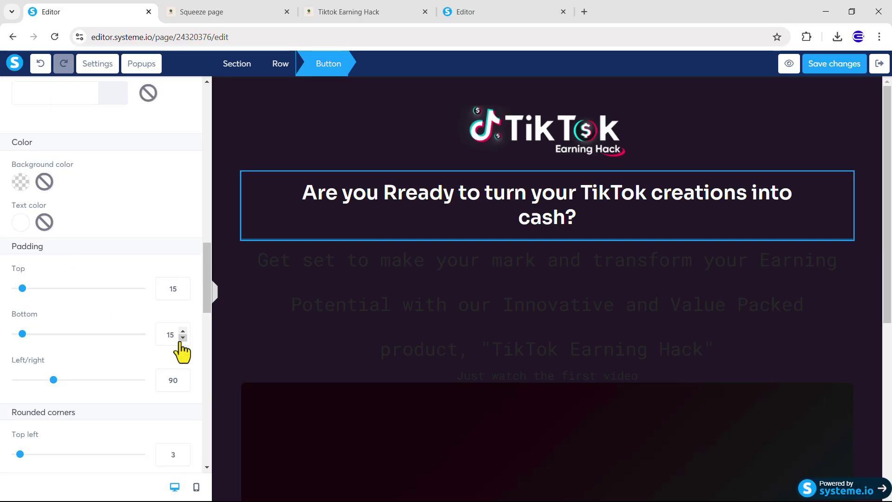
pyautogui.doubleClick(175, 380)
pyautogui.write('70')
# - Set all four rounded corners of the upper button to 100
pyautogui.scroll(-3, 68, 325)
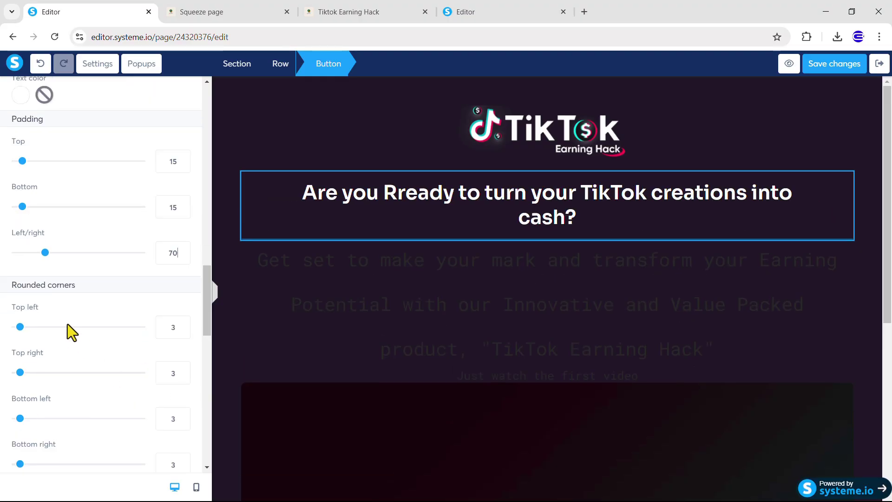
pyautogui.moveTo(20, 327); pyautogui.dragTo(165, 338)
pyautogui.moveTo(18, 373); pyautogui.dragTo(195, 396)
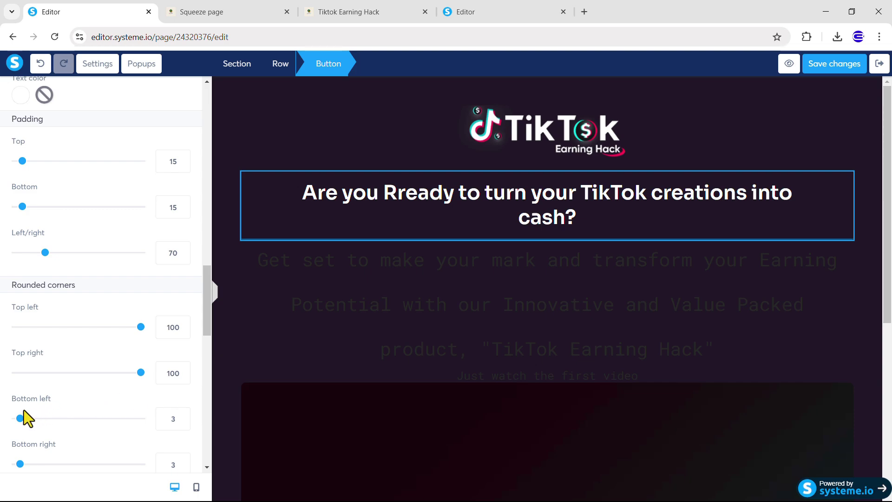
pyautogui.moveTo(19, 420); pyautogui.dragTo(169, 418)
pyautogui.moveTo(20, 464); pyautogui.dragTo(172, 475)
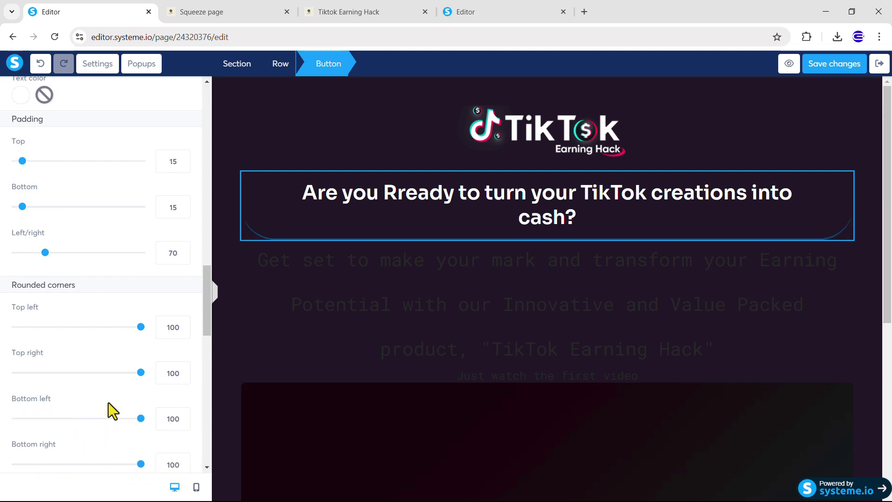
# - Give the upper button a dotted, white, 2px full border
pyautogui.scroll(-6, 108, 403)
pyautogui.scroll(-7, 108, 402)
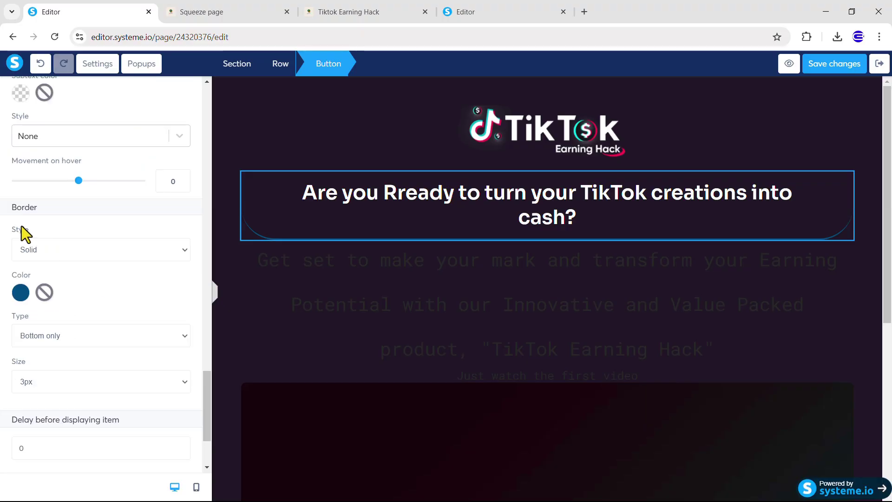
pyautogui.click(47, 250)
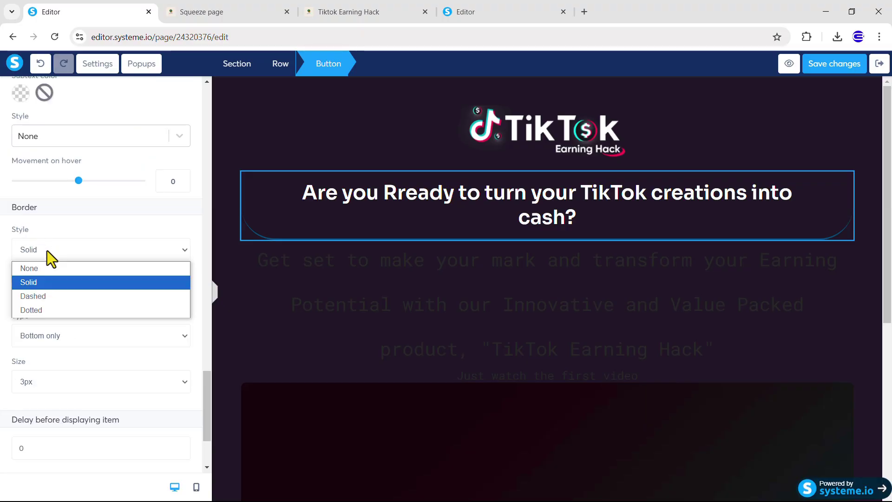
pyautogui.click(35, 308)
pyautogui.click(40, 335)
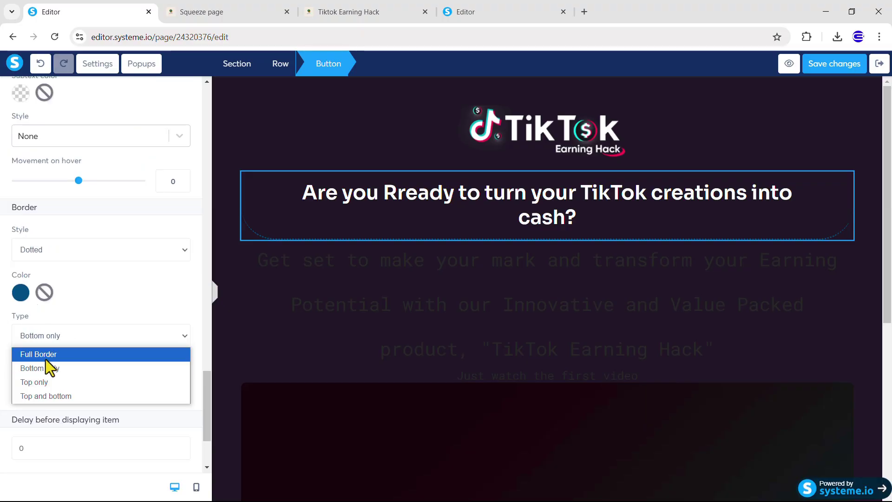
pyautogui.click(45, 355)
pyautogui.click(22, 292)
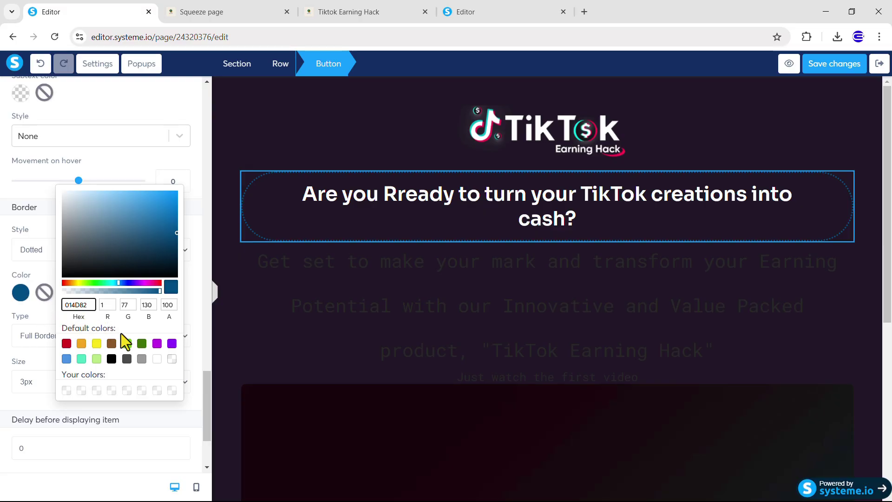
pyautogui.click(154, 358)
pyautogui.click(36, 380)
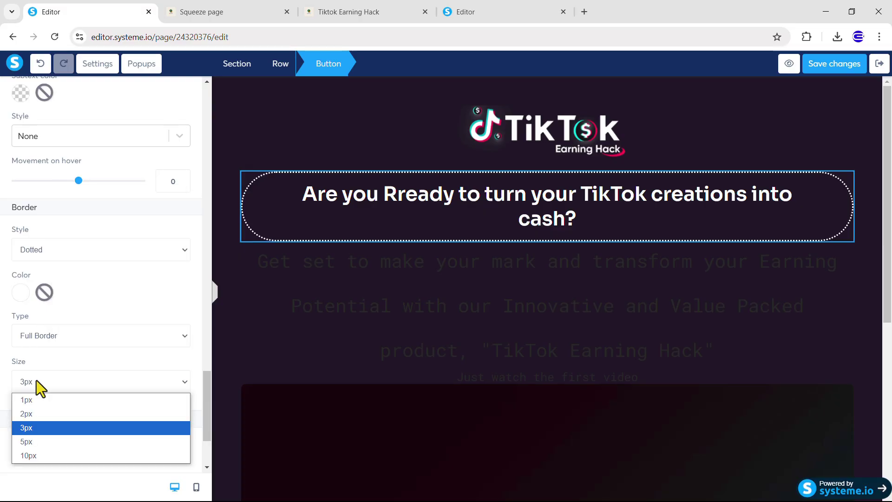
pyautogui.click(35, 413)
# - Set the "Get set to make your mark" headline's line height to 51 and apply the SoraRegular custom font
pyautogui.scroll(-1, 309, 223)
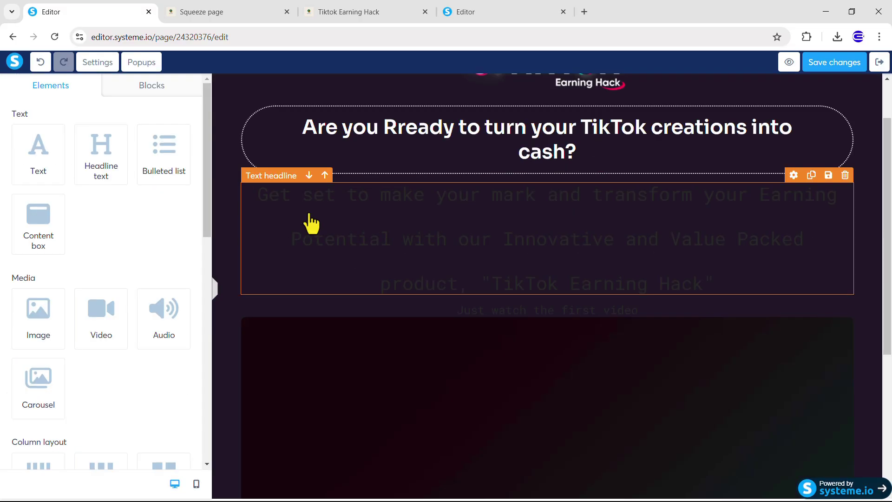
pyautogui.click(426, 249)
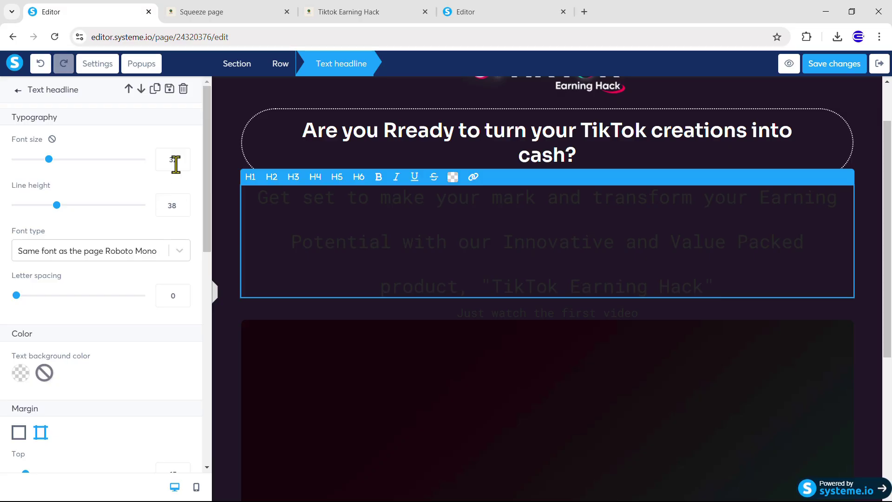
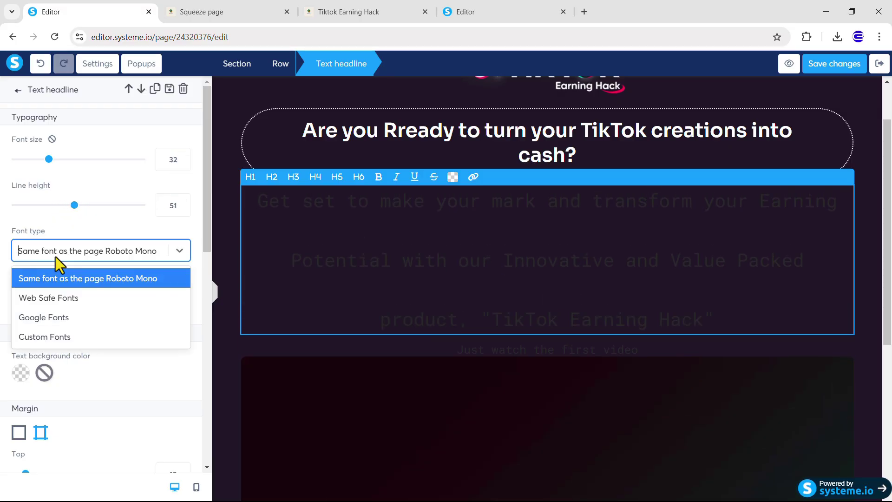
pyautogui.click(47, 335)
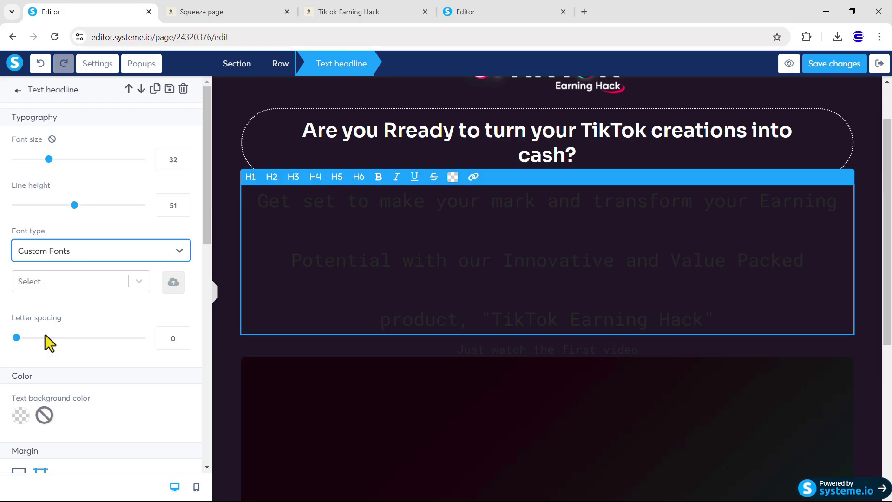
pyautogui.click(82, 282)
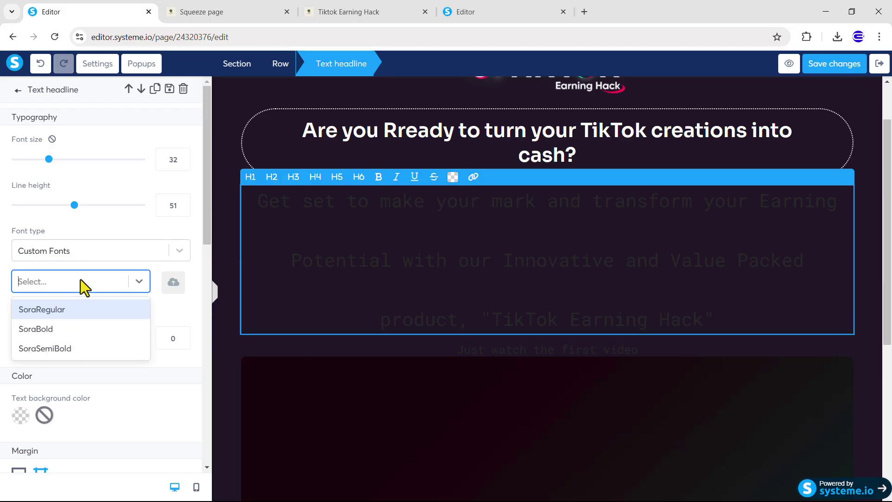
pyautogui.click(44, 310)
# - Recolor all the text of the "Get set to make your mark" headline white
pyautogui.hotkey('ctrl', 'a')
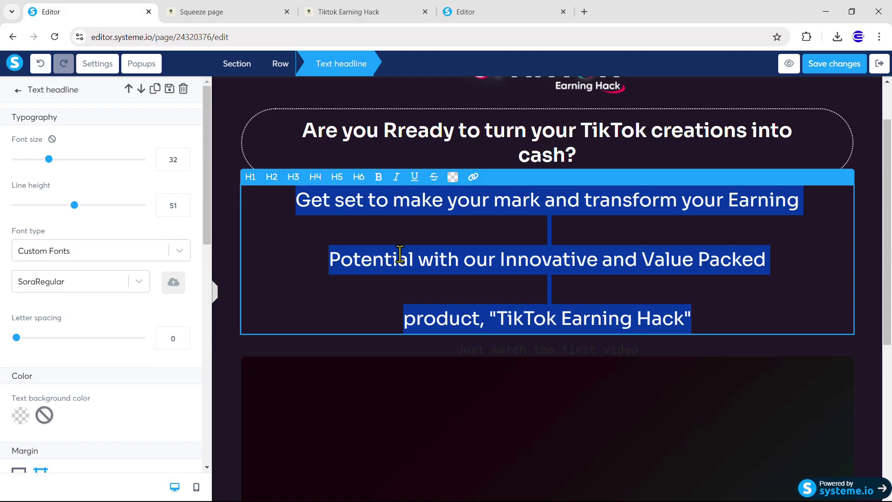
pyautogui.click(452, 177)
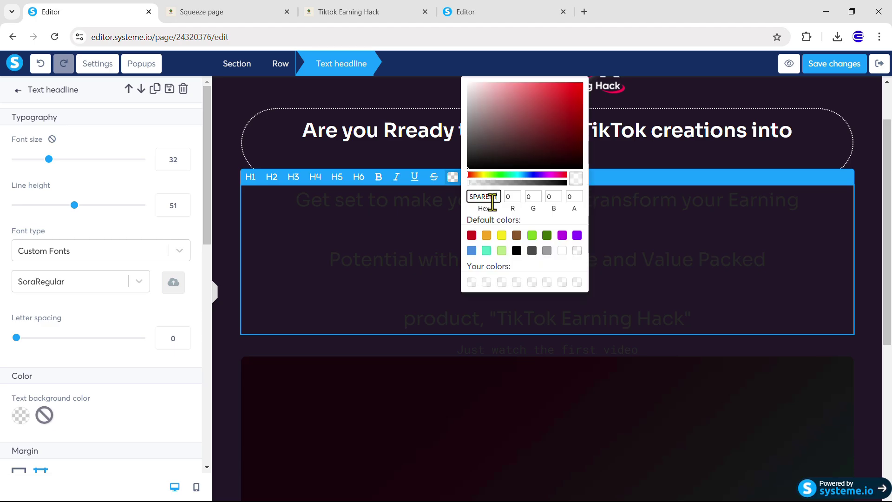
pyautogui.click(562, 250)
pyautogui.click(362, 275)
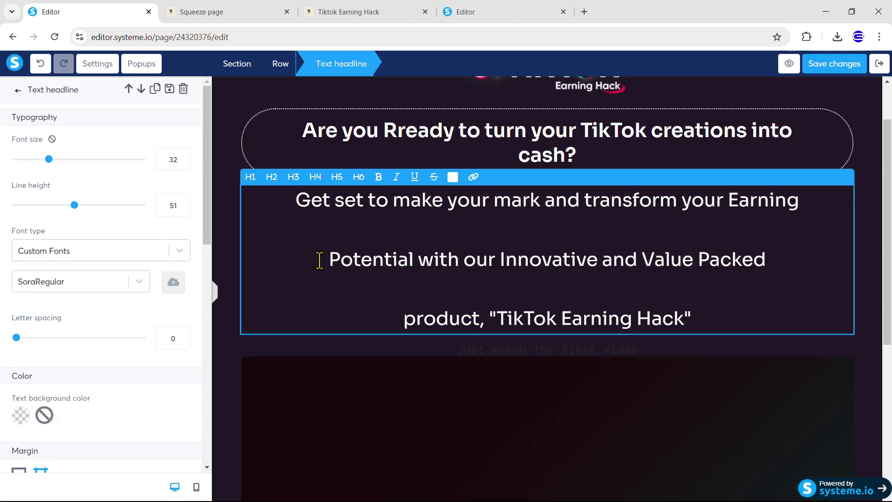
# - Remove the blank lines before "Potential with our Innovative" and before "product" in the headline
pyautogui.click(319, 260)
pyautogui.press('BackSpace')
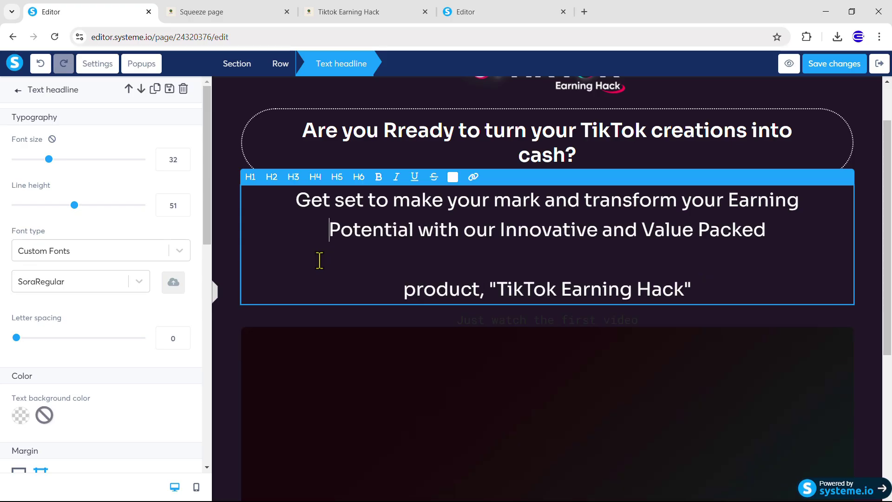
pyautogui.click(398, 290)
pyautogui.press('BackSpace')
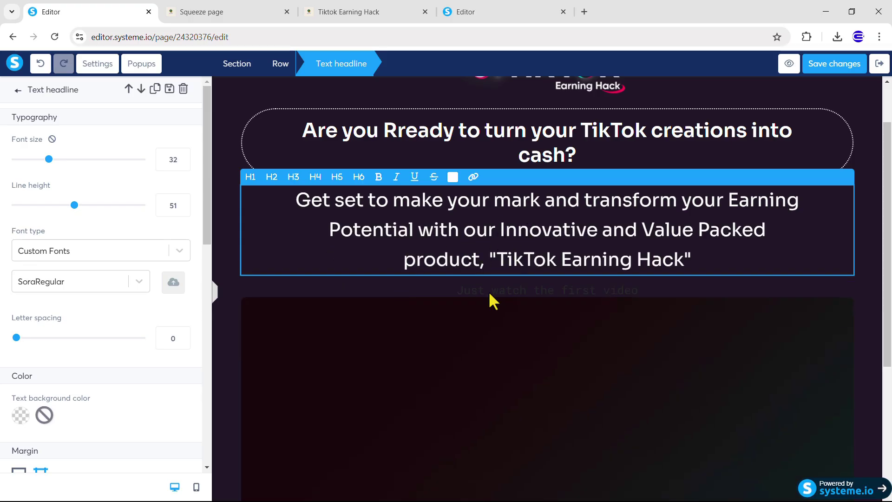
# - Set the "Just watch the first video" text to font size 27 and line height 55
pyautogui.click(475, 286)
pyautogui.click(527, 300)
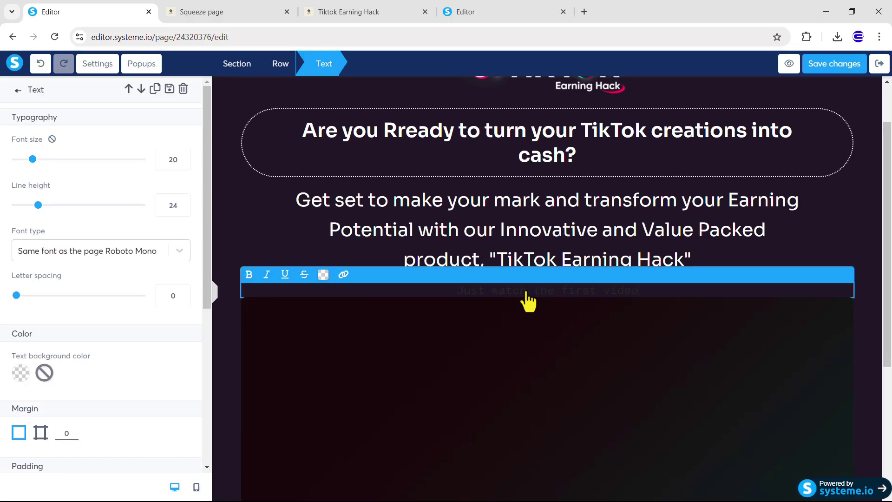
pyautogui.click(177, 160)
pyautogui.write('27')
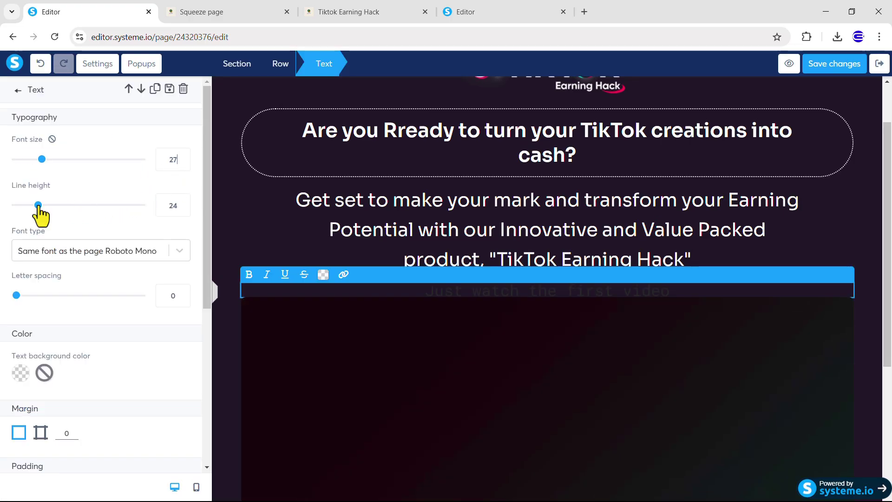
pyautogui.moveTo(55, 211); pyautogui.dragTo(80, 205)
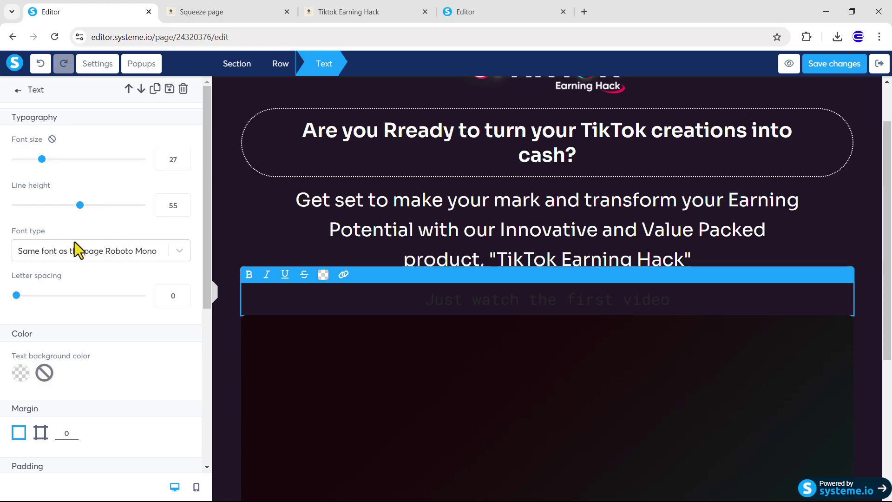
# - Apply the SoraSemiBold custom font to the "Just watch the first video" text
pyautogui.click(74, 244)
pyautogui.click(40, 339)
pyautogui.click(91, 289)
pyautogui.click(59, 349)
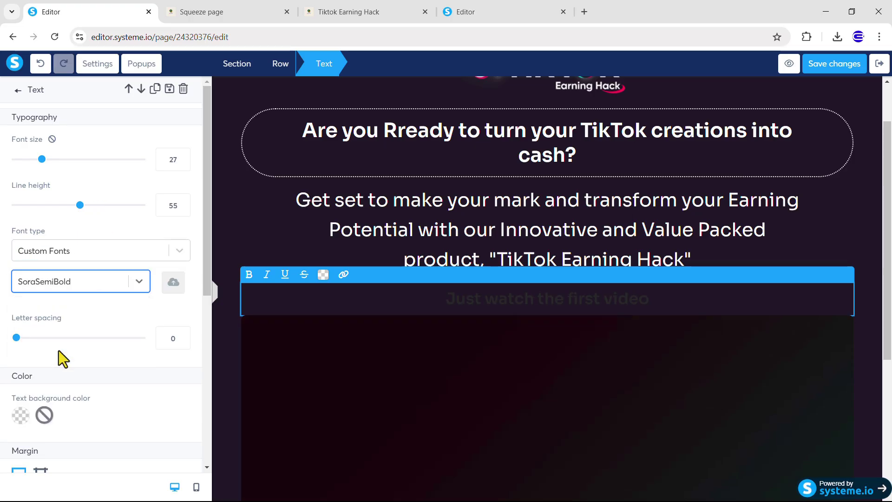
# - Recolor the "Just watch the first video" text light gray
pyautogui.tripleClick(489, 299)
pyautogui.click(323, 274)
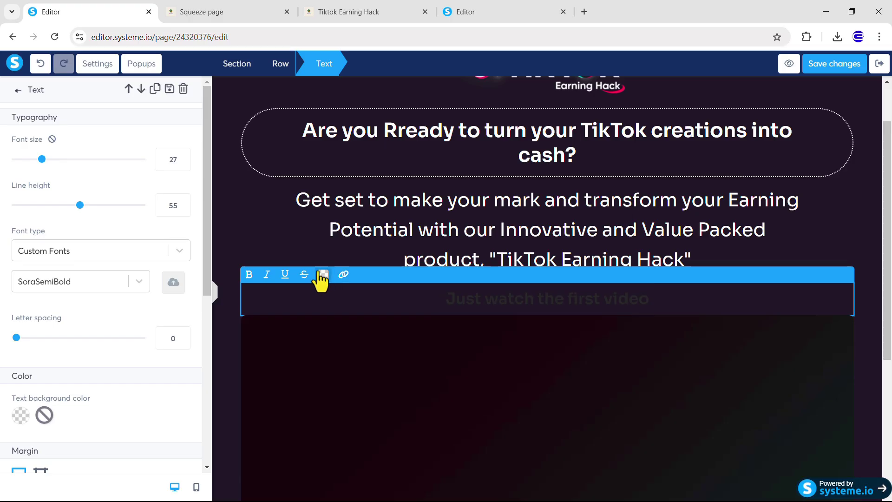
pyautogui.click(417, 251)
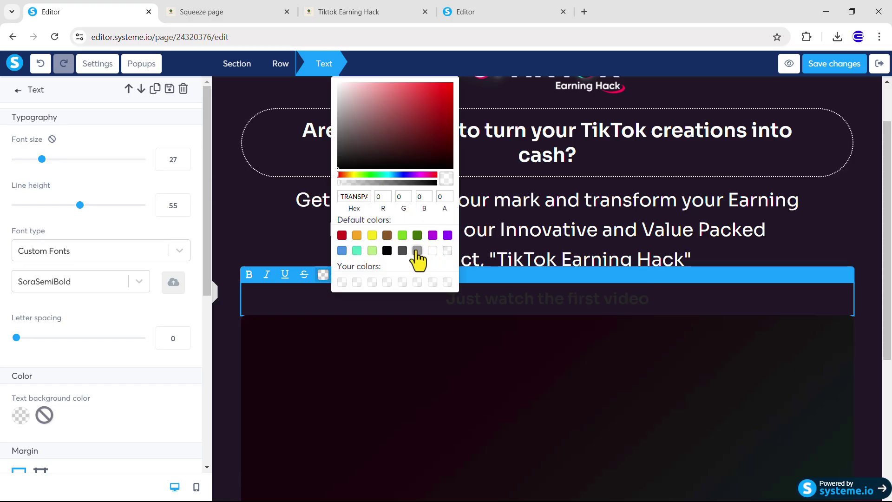
pyautogui.click(344, 129)
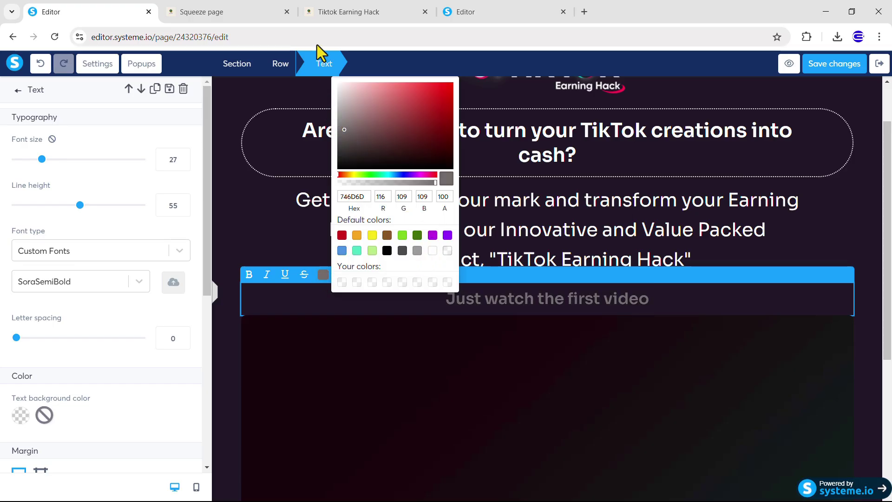
# - Give the "Just watch the first video" text individual margins with a bottom margin of 15
pyautogui.scroll(-1, 517, 258)
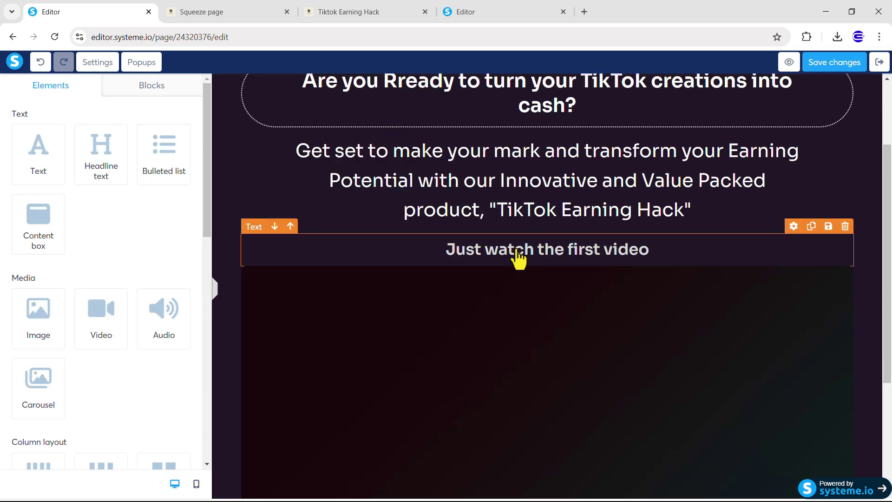
pyautogui.tripleClick(518, 258)
pyautogui.scroll(-6, 32, 306)
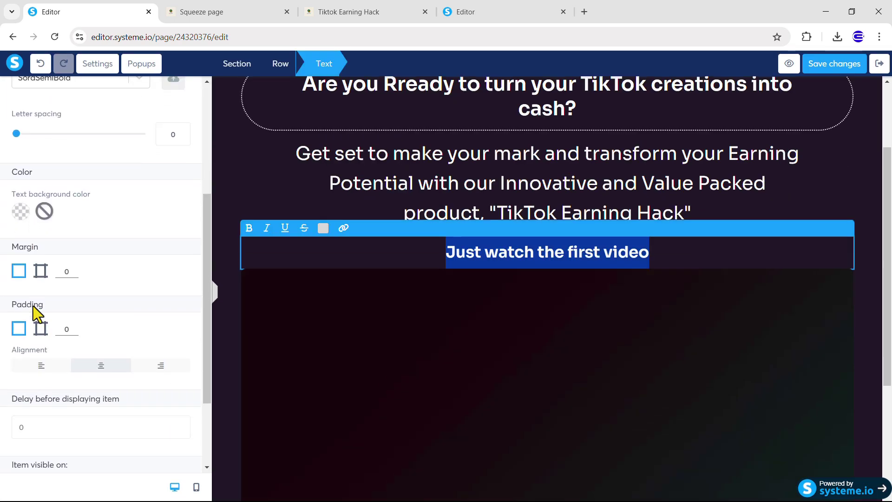
pyautogui.click(41, 183)
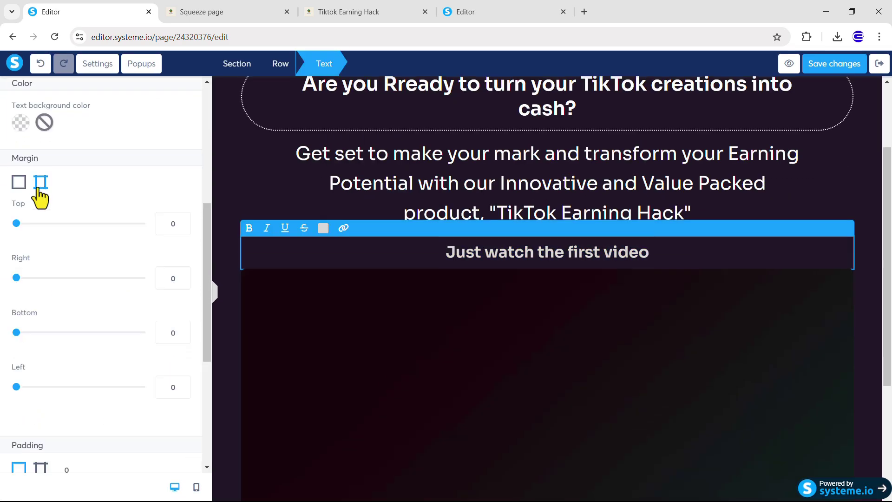
pyautogui.click(173, 332)
pyautogui.write('15')
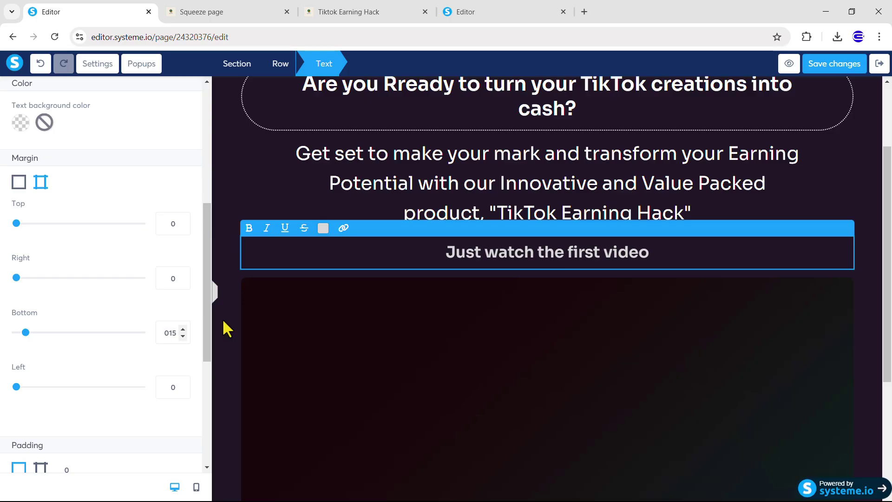
# - Set the video's auto play to Off and its controls to On
pyautogui.click(492, 395)
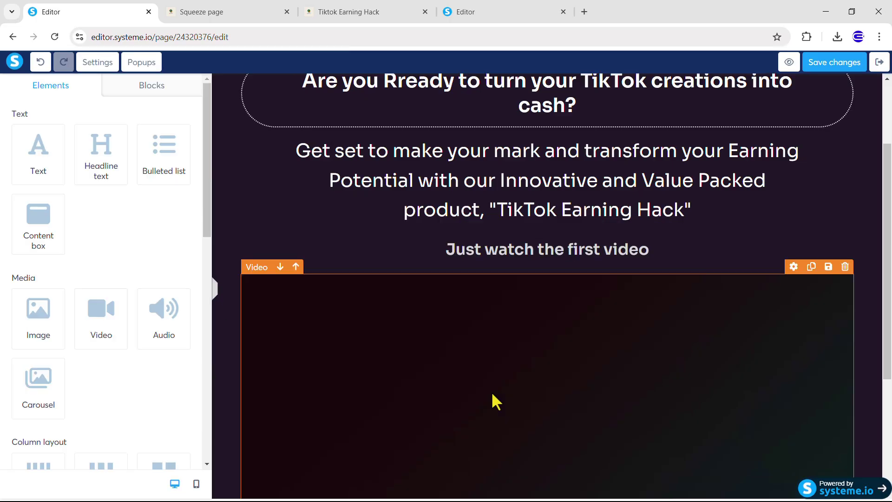
pyautogui.click(75, 230)
pyautogui.click(40, 261)
pyautogui.click(39, 274)
pyautogui.click(38, 293)
# - Upload FeaturedImage from the Squeeze page Elements folder and insert it as the video's thumbnail image
pyautogui.scroll(-2, 37, 298)
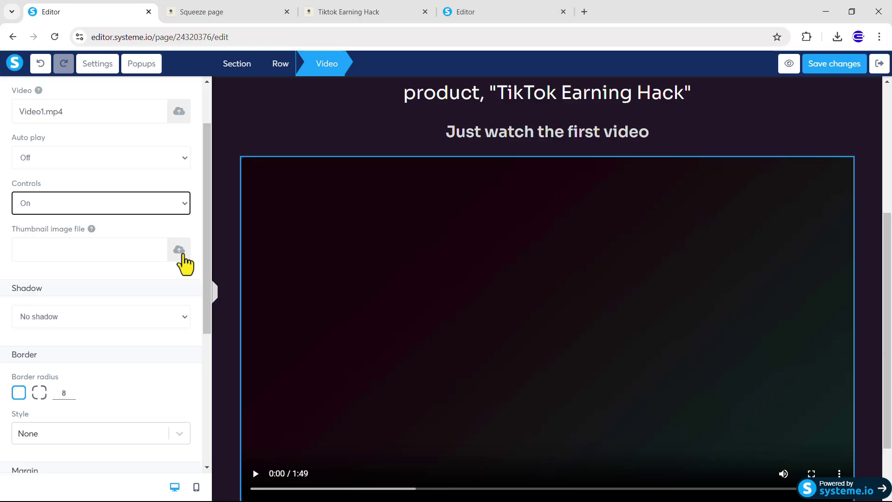
pyautogui.click(179, 250)
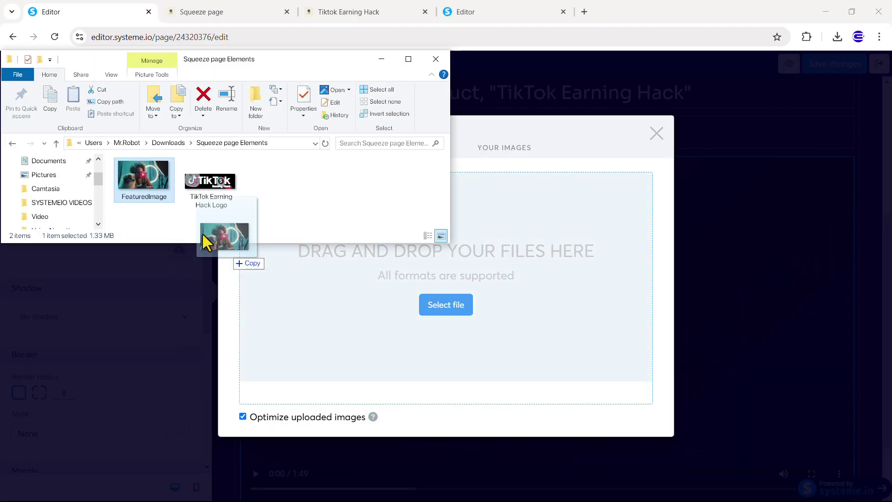
pyautogui.moveTo(201, 232); pyautogui.dragTo(335, 305)
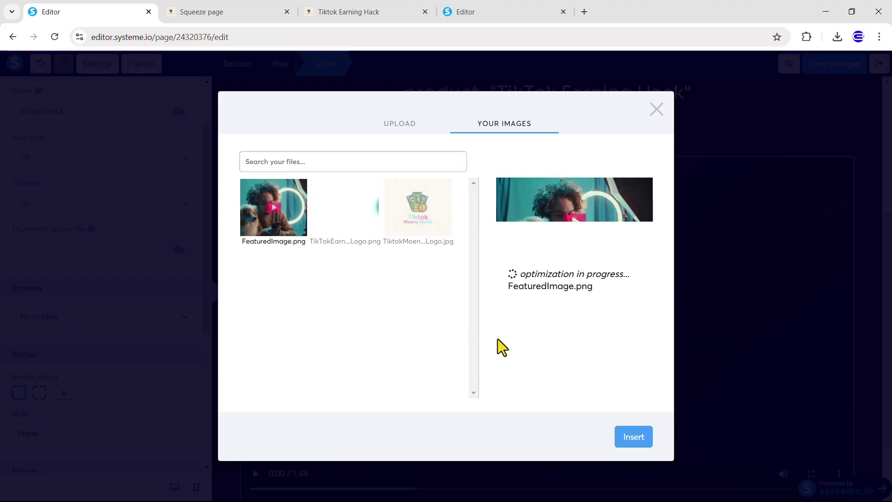
pyautogui.click(635, 438)
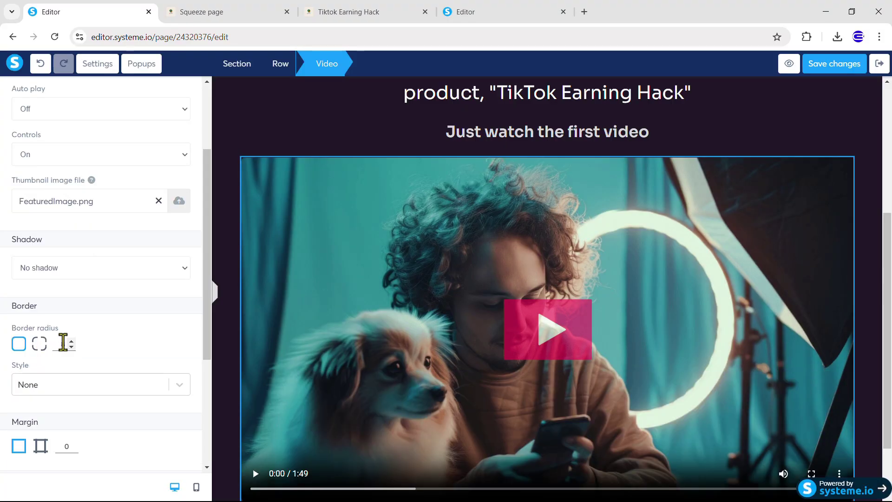
# - Give the video a solid white border with a radius of 10 and a width of 2
pyautogui.scroll(-2, 72, 351)
pyautogui.click(40, 301)
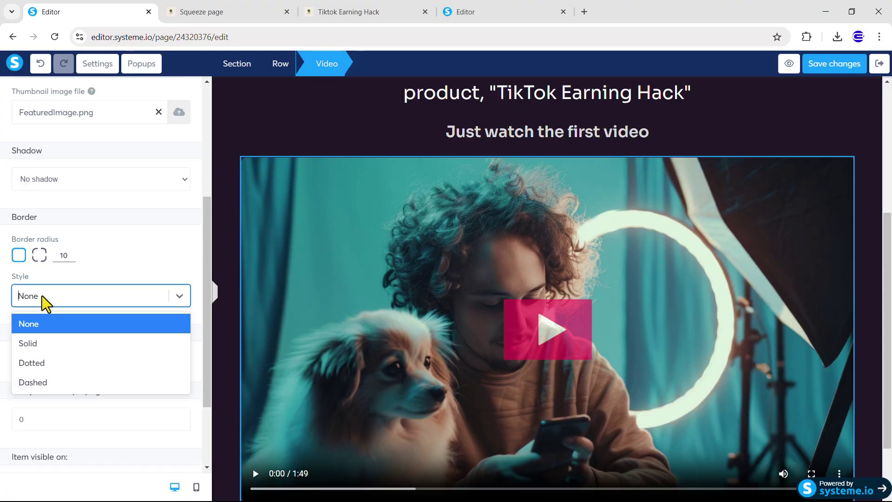
pyautogui.click(38, 347)
pyautogui.scroll(-1, 38, 347)
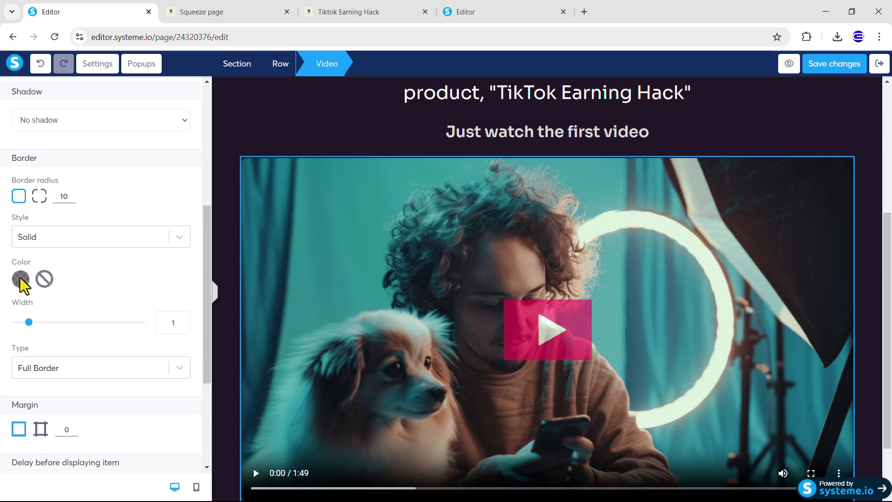
pyautogui.click(20, 278)
pyautogui.click(156, 345)
pyautogui.scroll(-1, 179, 283)
pyautogui.click(185, 278)
pyautogui.scroll(-1, 24, 259)
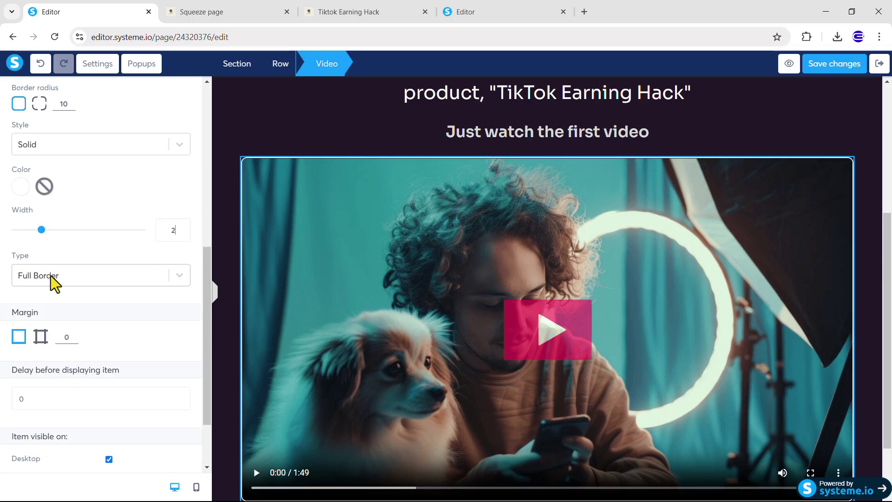
# - Set individual margins on the video: 25 for top and bottom, 100 for right and left
pyautogui.scroll(-1, 52, 281)
pyautogui.click(41, 268)
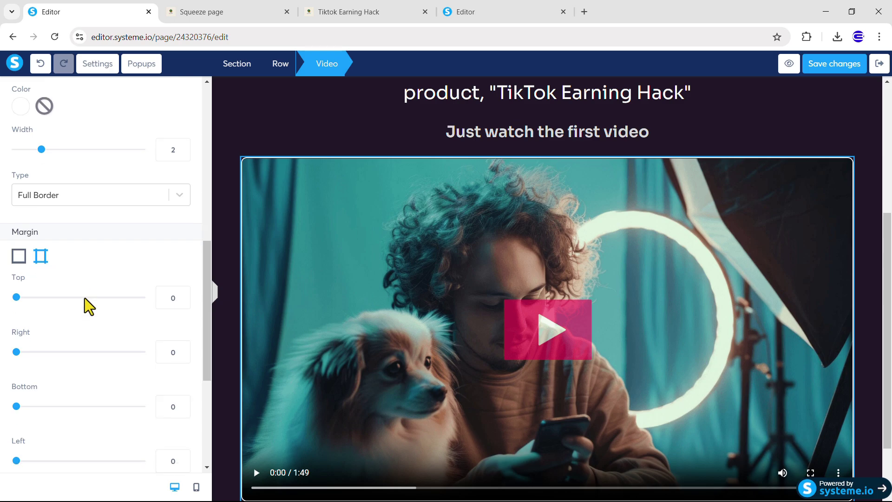
pyautogui.scroll(-1, 85, 297)
pyautogui.doubleClick(174, 244)
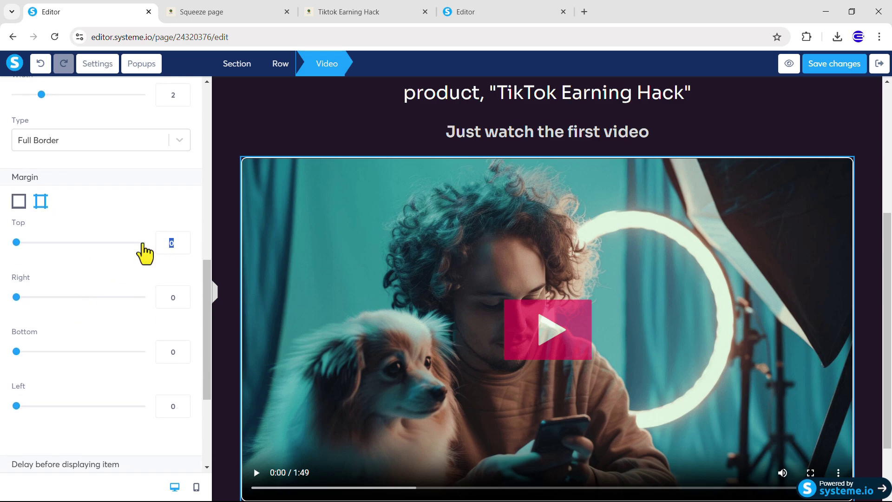
pyautogui.write('25')
pyautogui.doubleClick(171, 359)
pyautogui.write('25')
pyautogui.scroll(-2, 76, 339)
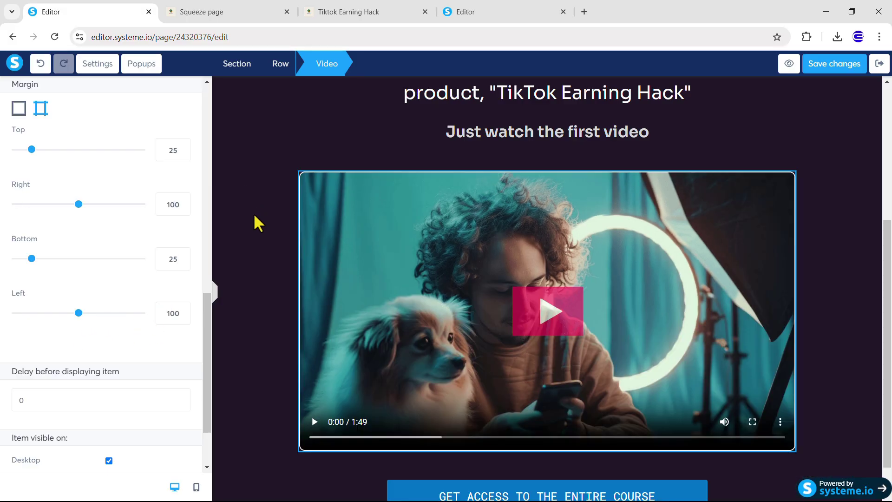
pyautogui.click(255, 223)
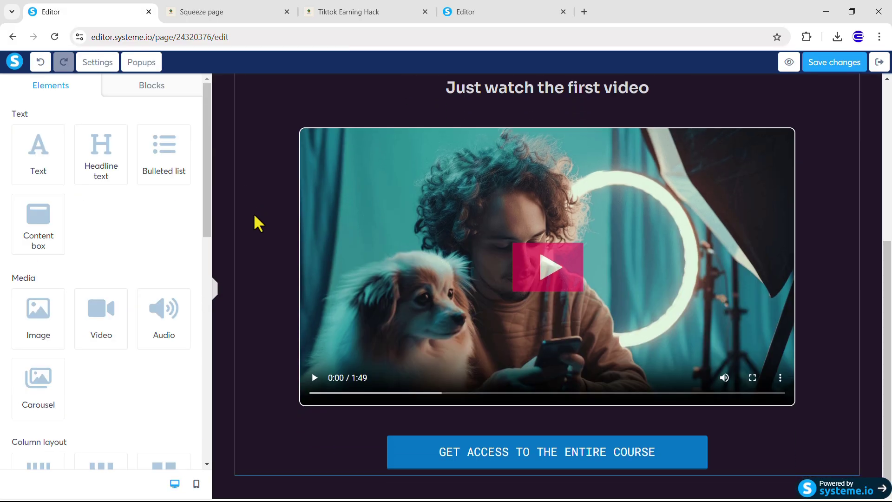
# - Set the font size of the "GET ACCESS TO THE ENTIRE COURSE" button to 18
pyautogui.click(478, 460)
pyautogui.scroll(-5, 90, 315)
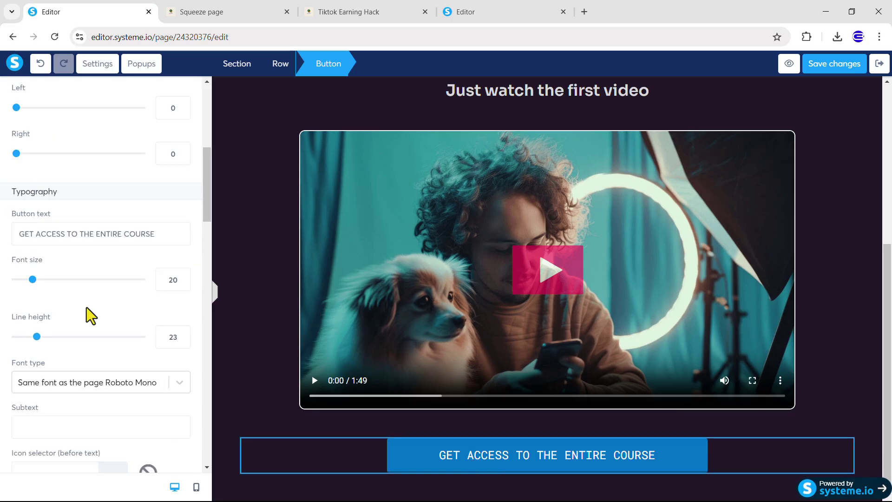
pyautogui.click(183, 284)
pyautogui.click(183, 283)
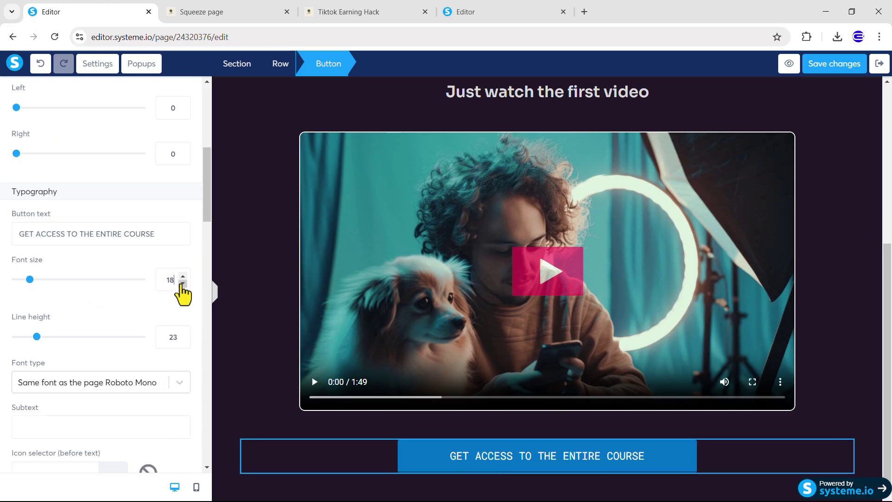
# - Change the button's text to the Google font Inter in Extra-bold 800
pyautogui.scroll(-2, 116, 284)
pyautogui.scroll(-1, 144, 283)
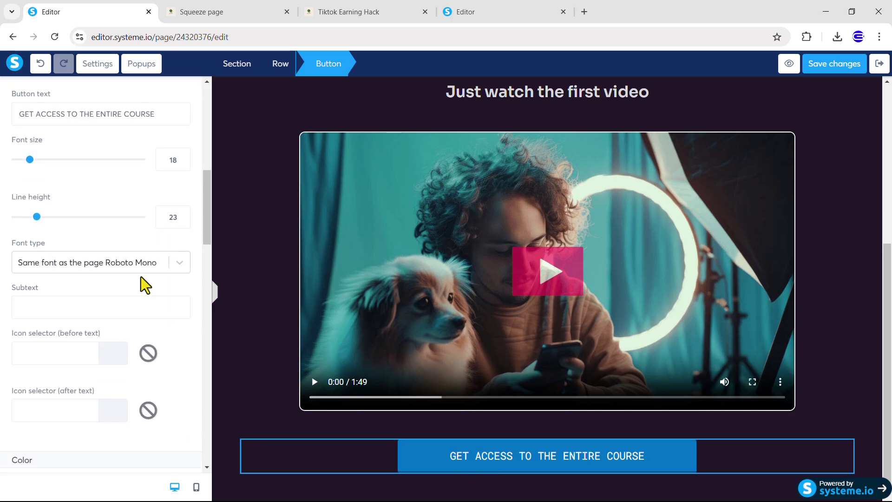
pyautogui.click(66, 260)
pyautogui.click(47, 327)
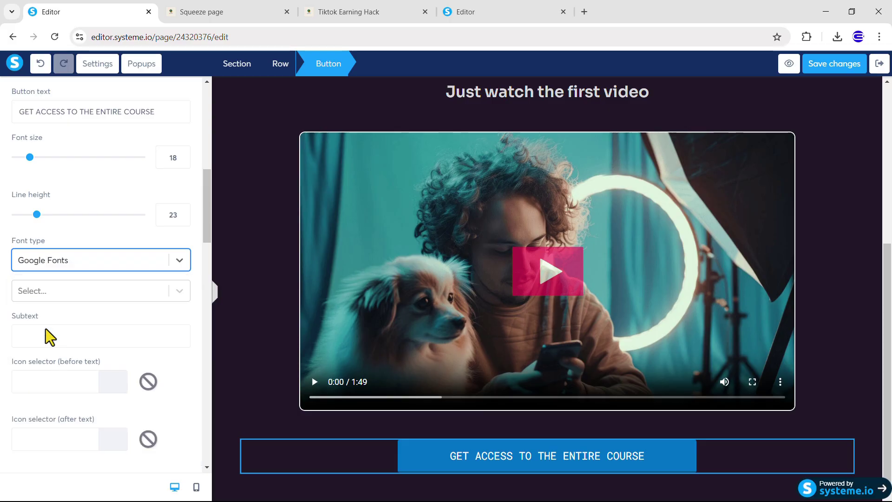
pyautogui.click(74, 290)
pyautogui.write('inter')
pyautogui.press('Return')
pyautogui.click(70, 335)
pyautogui.scroll(-1, 61, 423)
pyautogui.click(60, 463)
# - Fill the button's background with a gradient from FF0B53 to 00F0EA
pyautogui.scroll(-2, 30, 377)
pyautogui.scroll(-4, 31, 377)
pyautogui.click(20, 321)
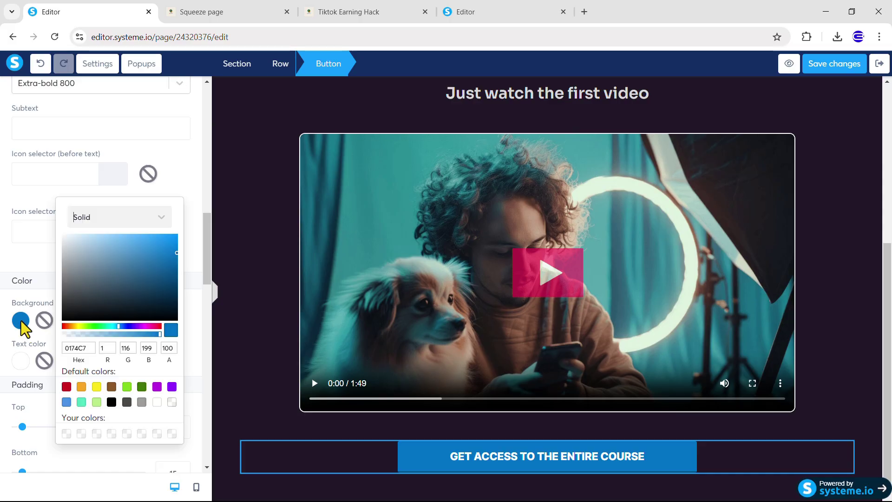
pyautogui.click(115, 226)
pyautogui.click(109, 242)
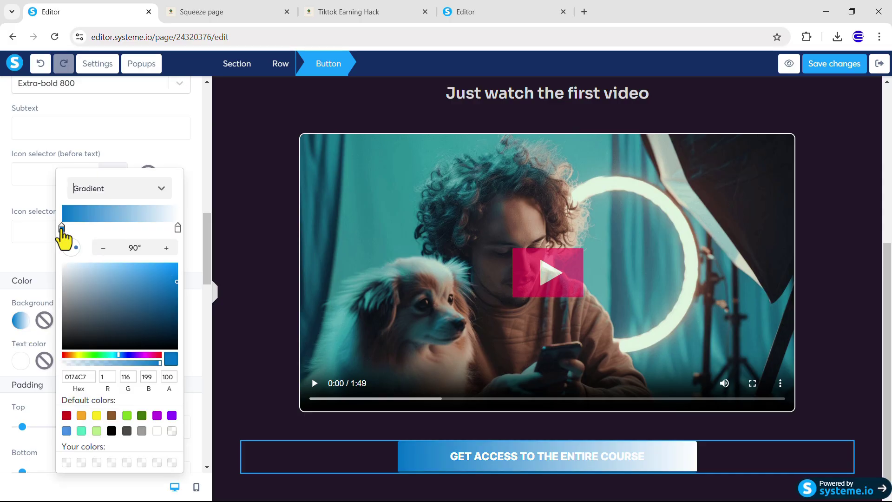
pyautogui.click(75, 377)
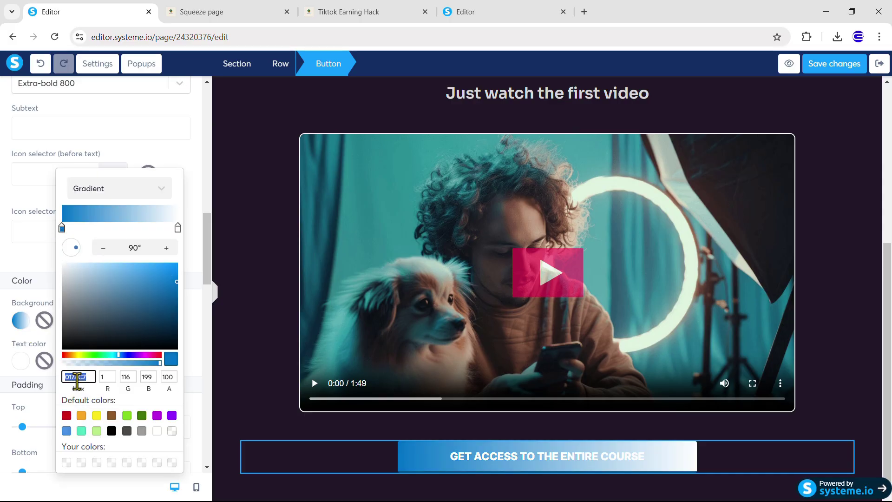
pyautogui.write('FF0B53')
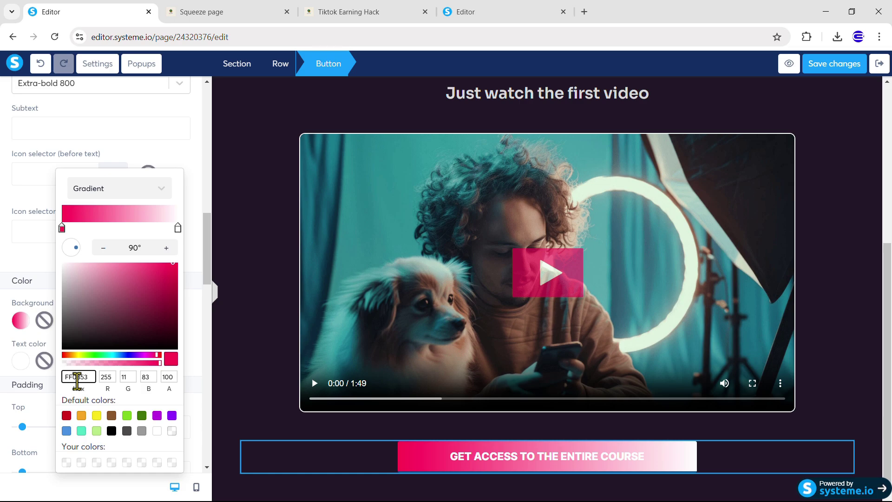
pyautogui.click(177, 228)
pyautogui.doubleClick(79, 377)
pyautogui.write('00F0EA')
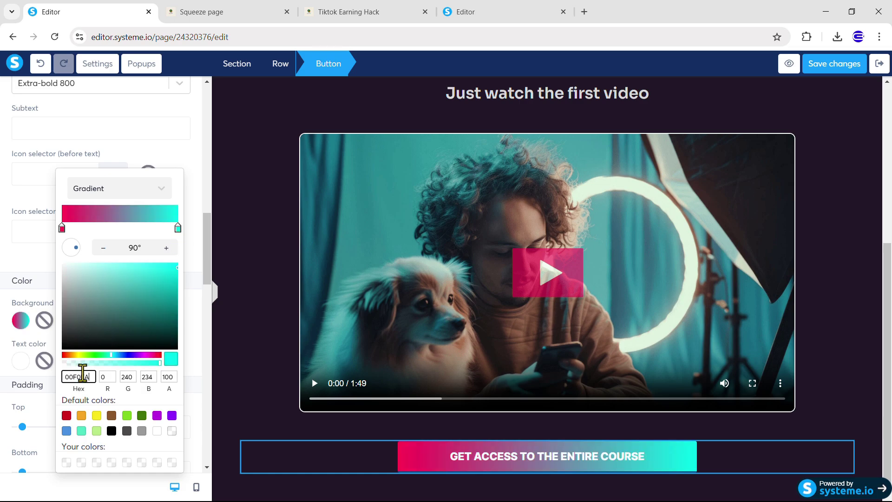
pyautogui.click(424, 482)
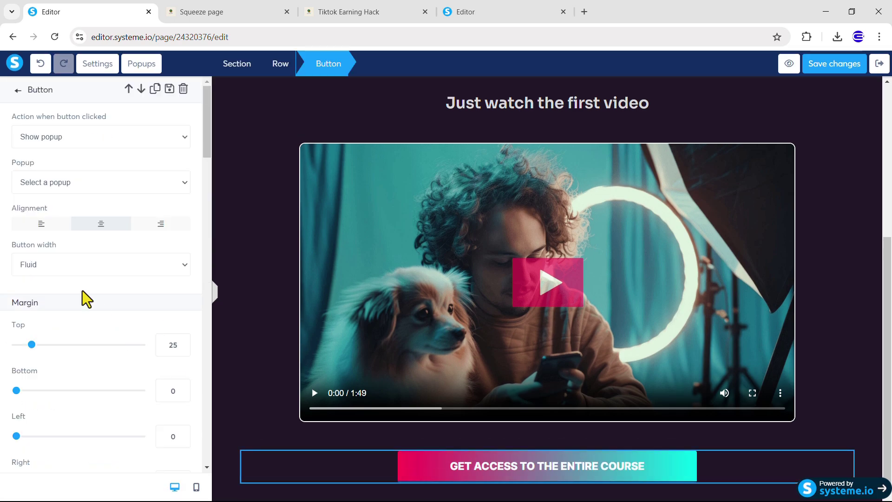
# - Remove the border color from the "GET ACCESS TO THE ENTIRE COURSE" button
pyautogui.scroll(-5, 86, 298)
pyautogui.scroll(-15, 85, 299)
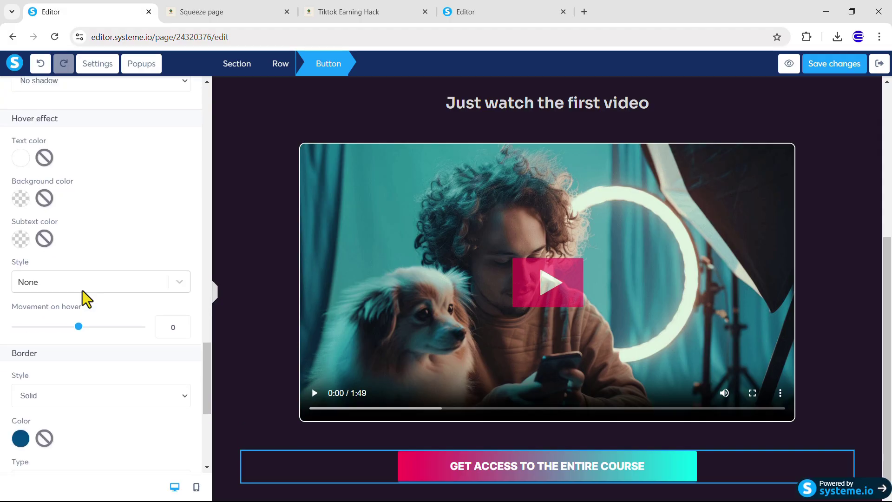
pyautogui.click(44, 277)
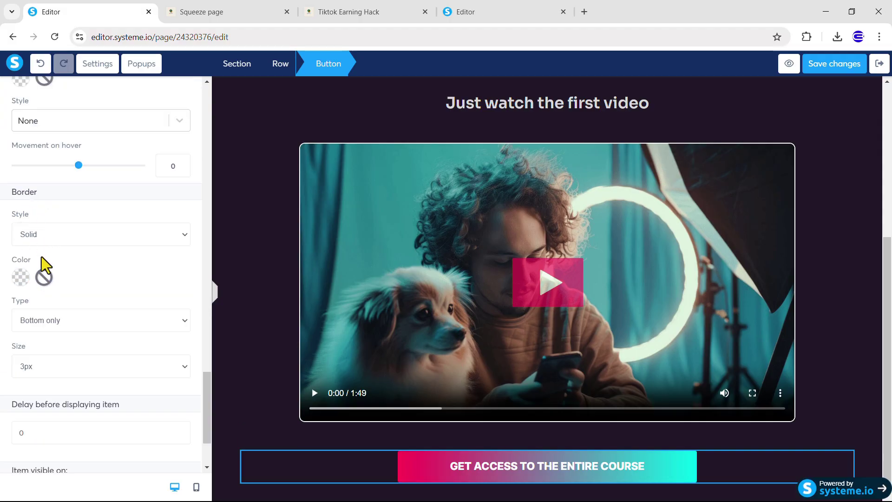
# - Compare the full-width squeeze page design with the live Tiktok Earning Hack page
pyautogui.click(214, 293)
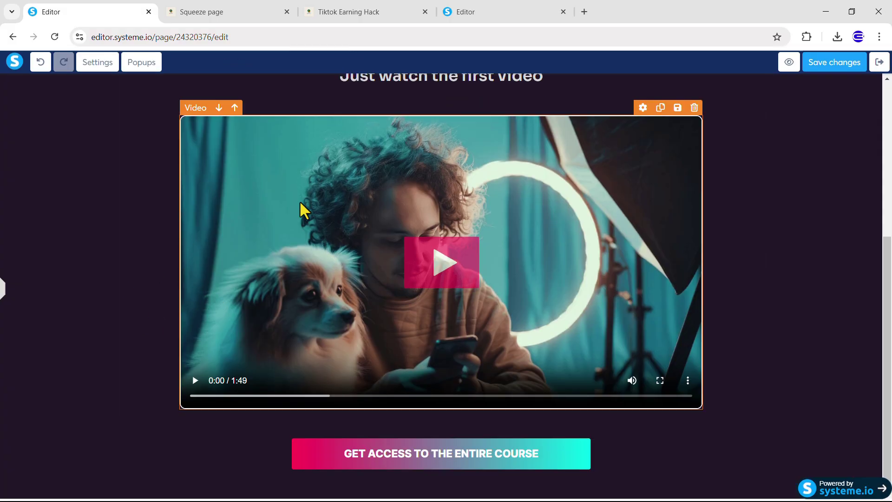
pyautogui.click(365, 10)
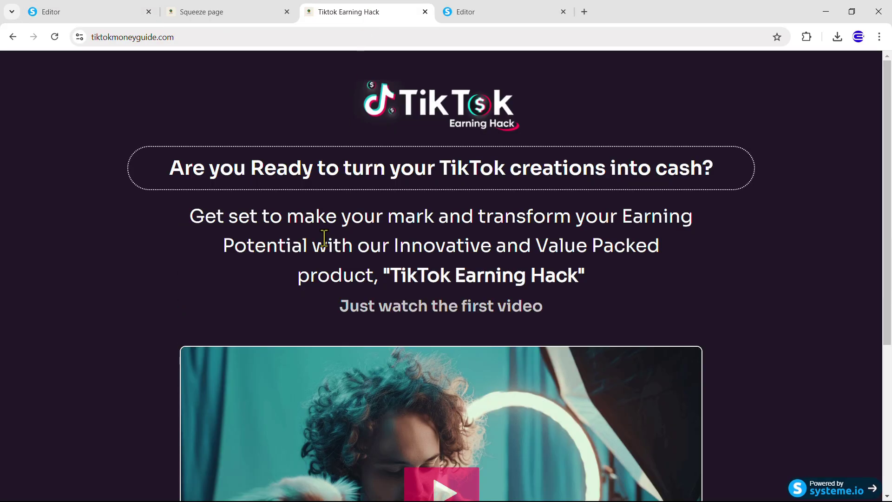
pyautogui.scroll(-5, 324, 236)
pyautogui.scroll(5, 284, 247)
pyautogui.click(59, 14)
pyautogui.scroll(5, 220, 270)
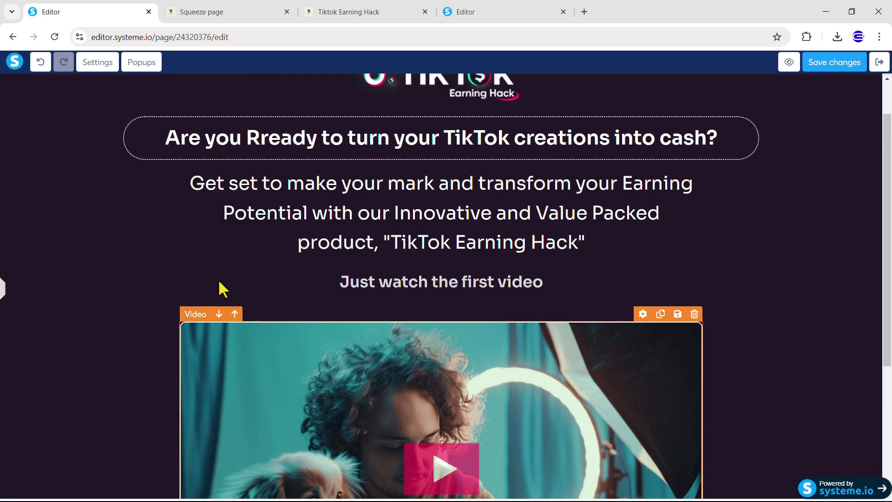
# - Review the squeeze page in the mobile layout and return to the desktop layout
pyautogui.click(196, 484)
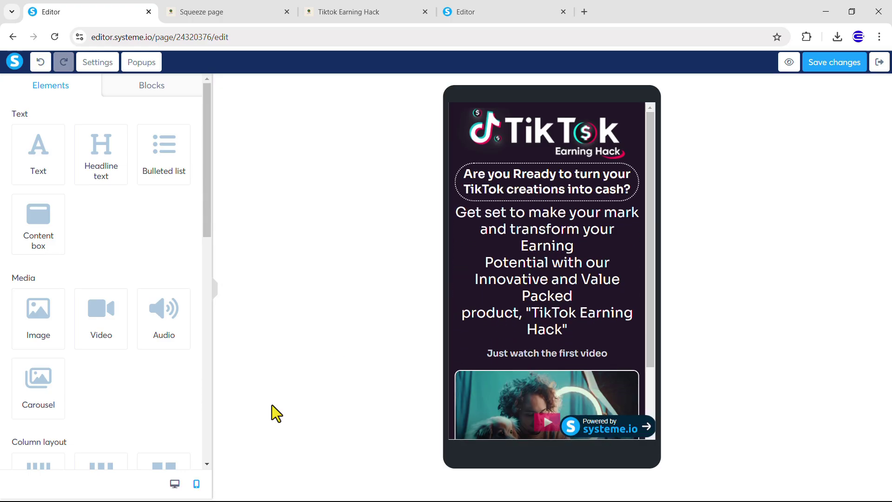
pyautogui.scroll(-2, 508, 255)
pyautogui.scroll(2, 506, 255)
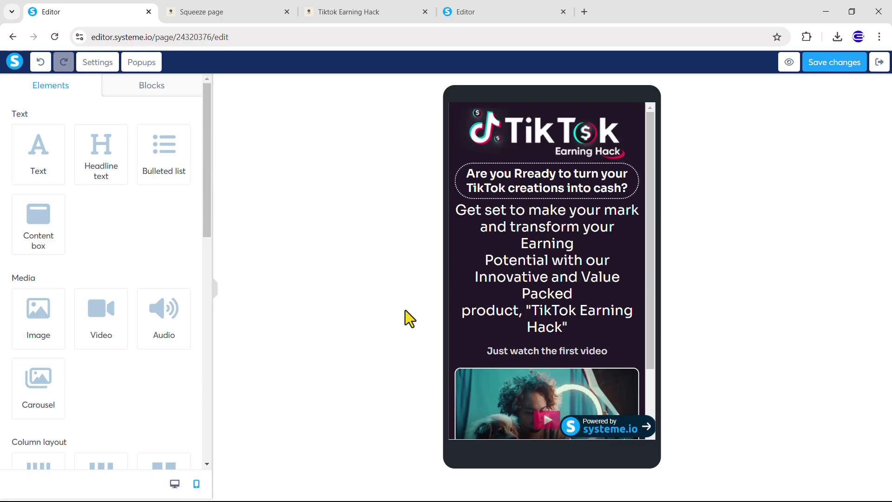
pyautogui.click(175, 484)
# - Save the squeeze page and preview it, testing the video's play and pause
pyautogui.click(831, 67)
pyautogui.click(786, 64)
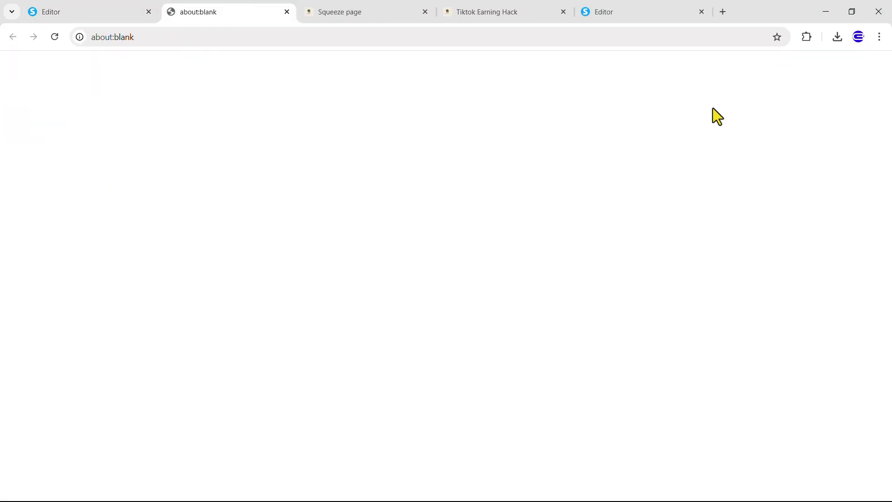
pyautogui.scroll(-5, 122, 230)
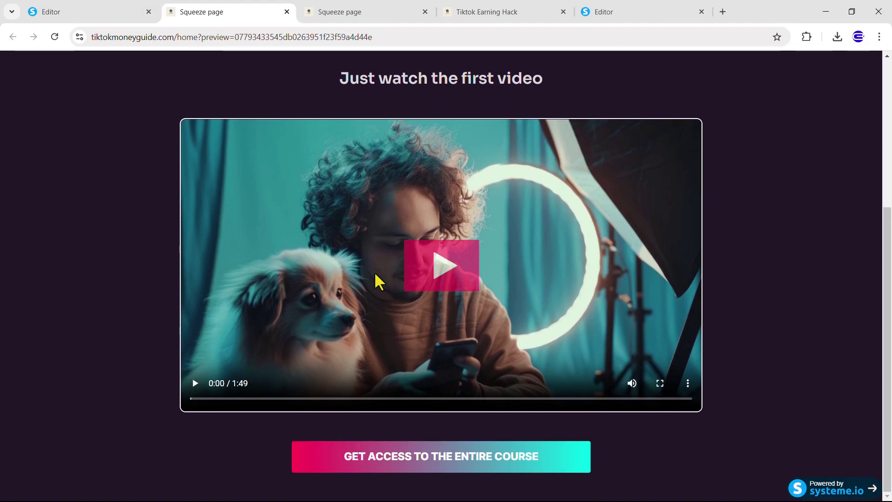
pyautogui.click(445, 265)
pyautogui.click(425, 239)
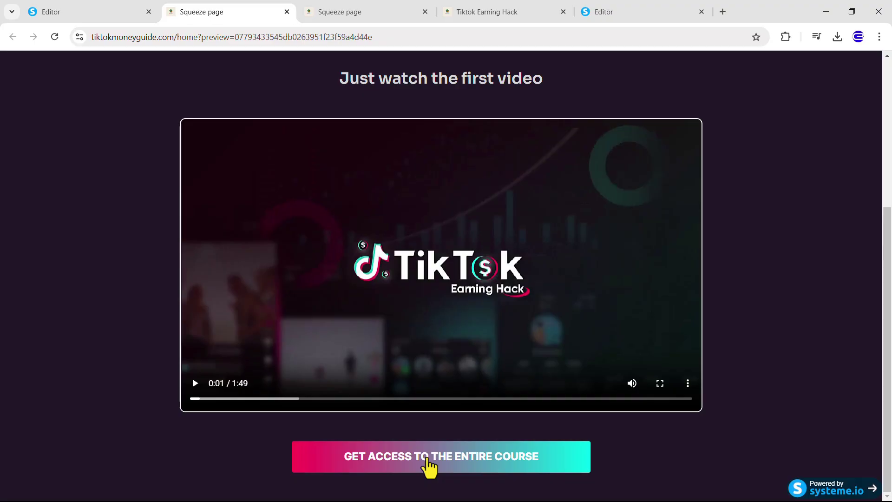
# - Open the course button's popup on the live Tiktok Earning Hack page and submit its email form empty
pyautogui.click(484, 13)
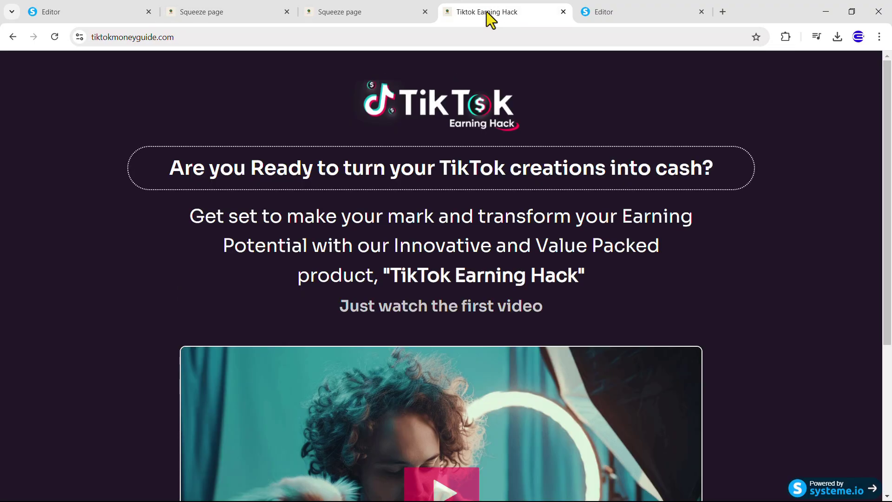
pyautogui.click(458, 467)
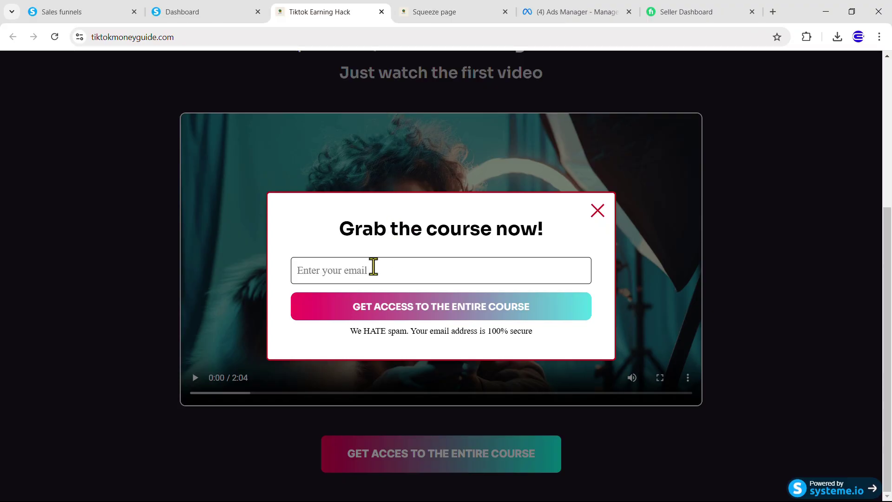
pyautogui.press('Return')
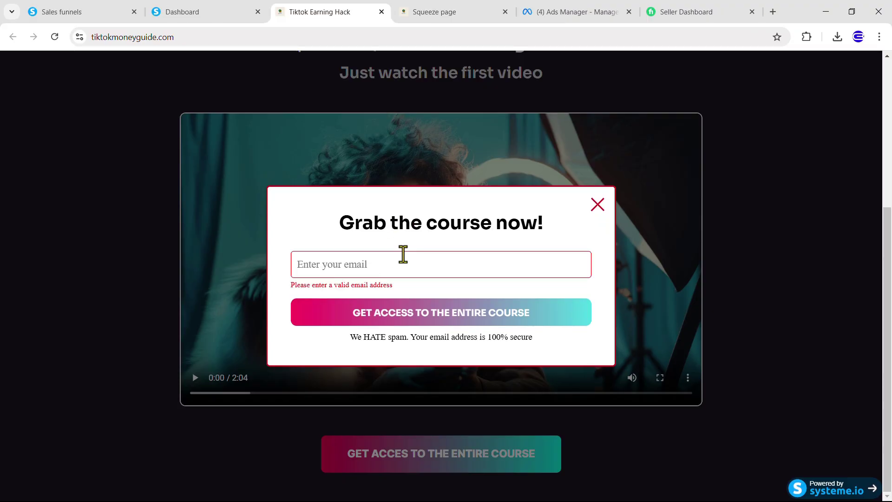
# - Open the PLR PRoduct funnel's TikTok PLR Squeeze Page in the editor and select its "GET ACCESS TO THE ENTIRE COURSE" button
pyautogui.click(199, 14)
pyautogui.moveTo(489, 71)
pyautogui.click(494, 122)
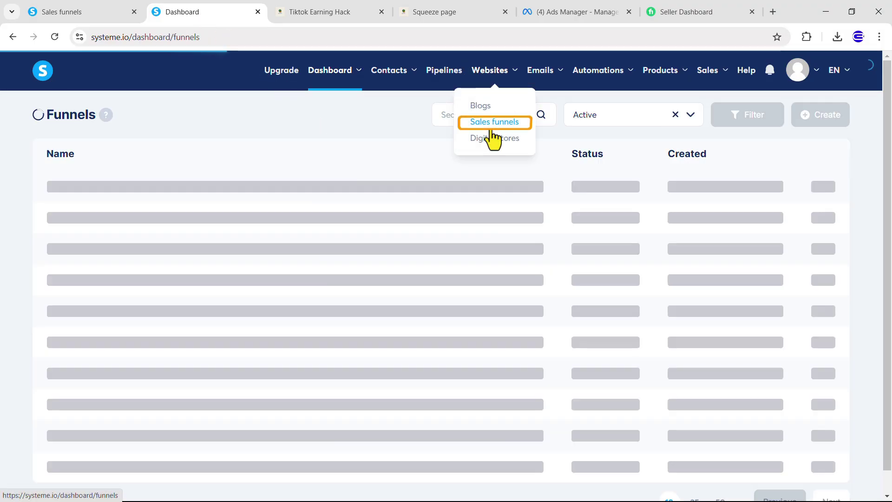
pyautogui.click(83, 188)
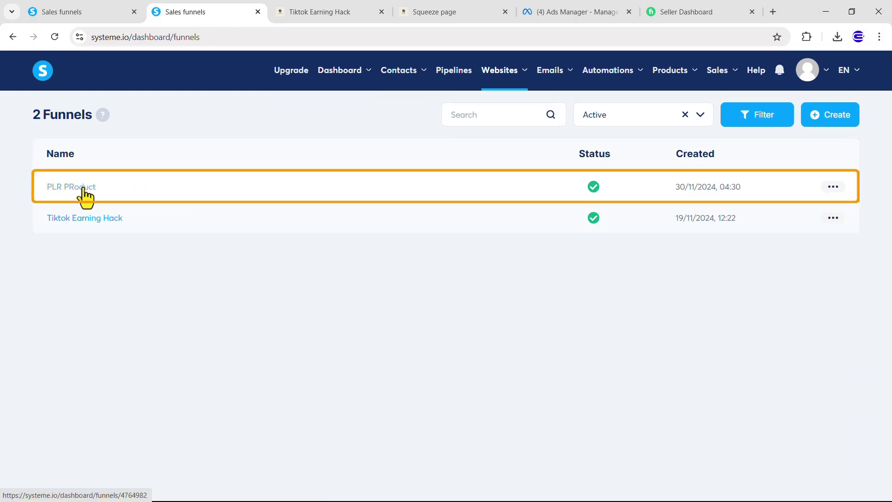
pyautogui.click(820, 255)
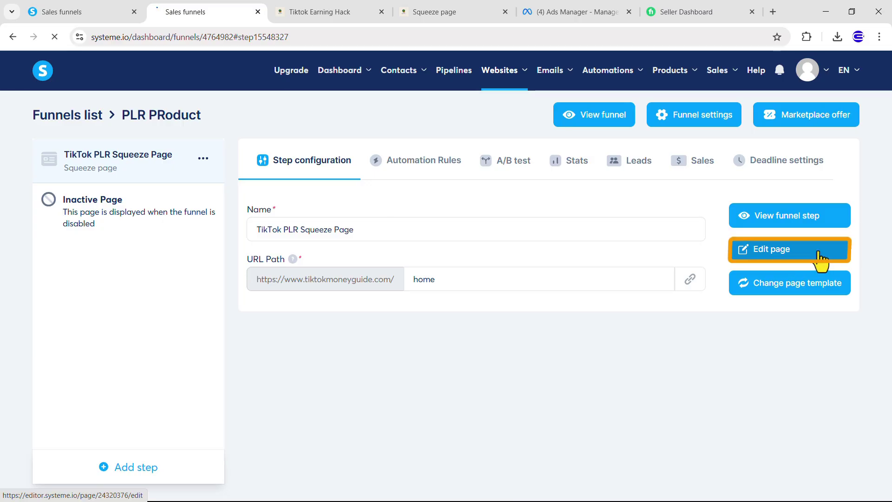
pyautogui.scroll(-5, 476, 344)
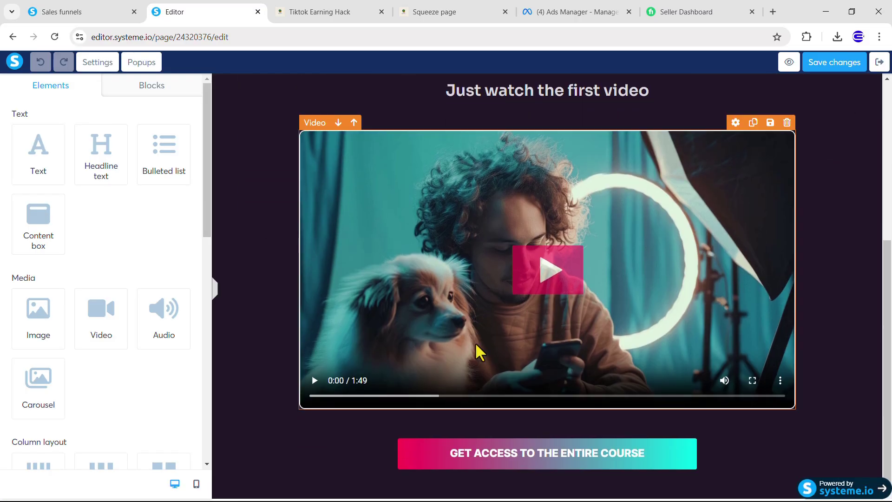
pyautogui.click(509, 457)
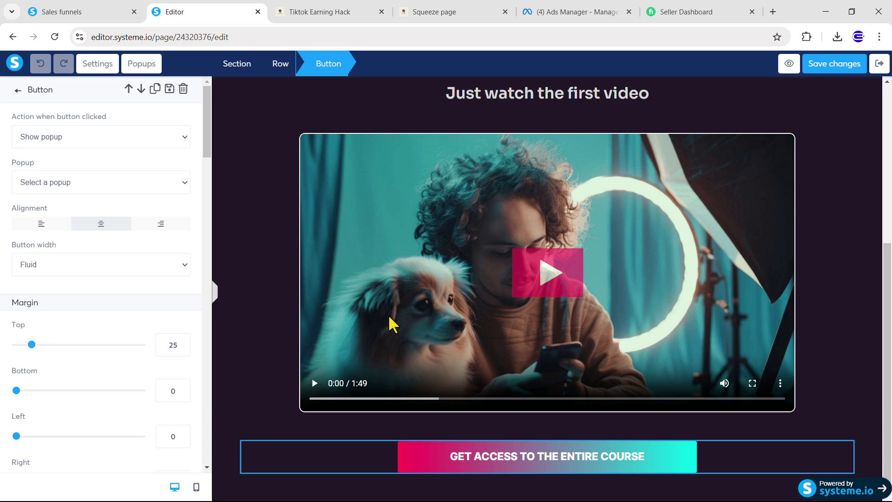
# - Look at the page's existing Popup №1 and add a new popup
pyautogui.click(146, 68)
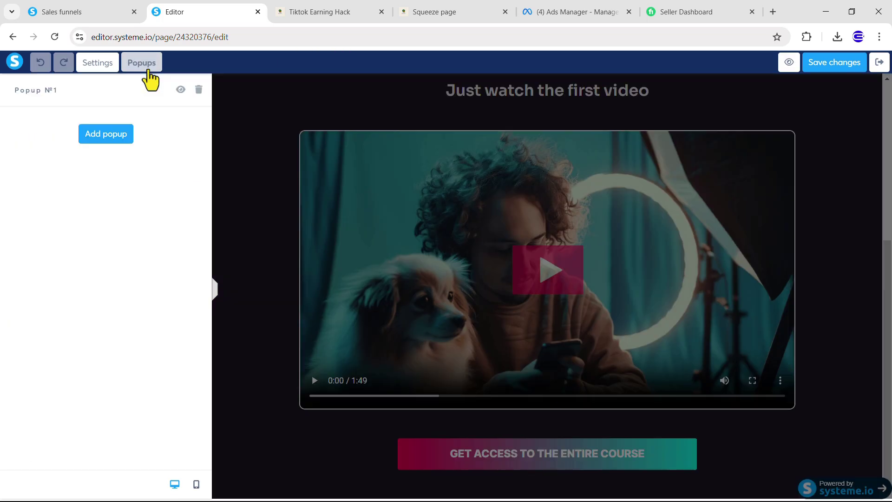
pyautogui.click(180, 90)
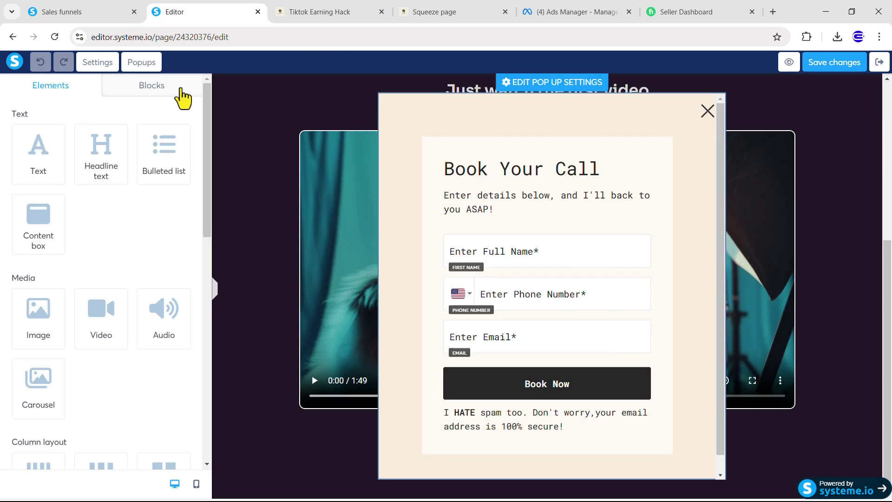
pyautogui.click(146, 68)
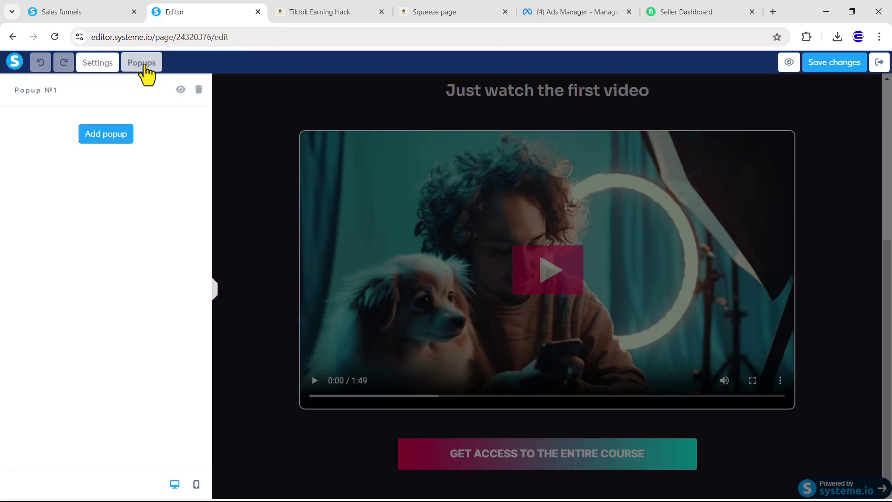
pyautogui.click(107, 140)
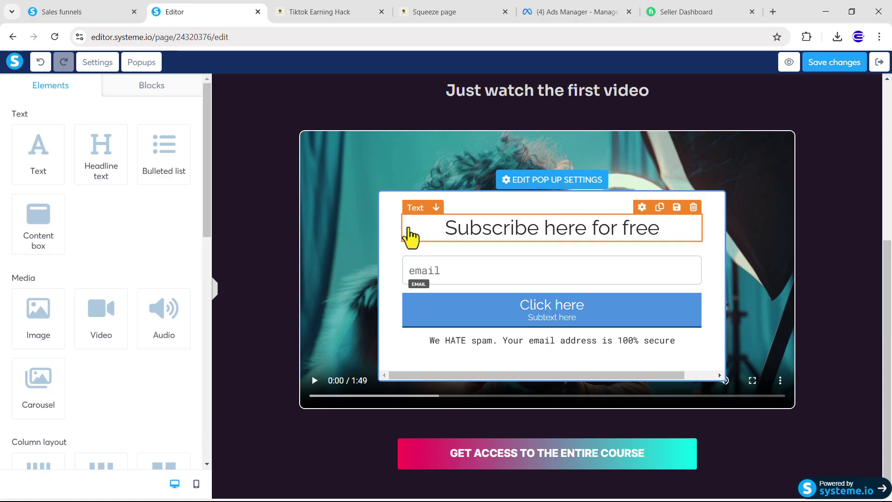
# - Turn on the new popup's close button and color it red, D0021B
pyautogui.click(557, 185)
pyautogui.click(69, 138)
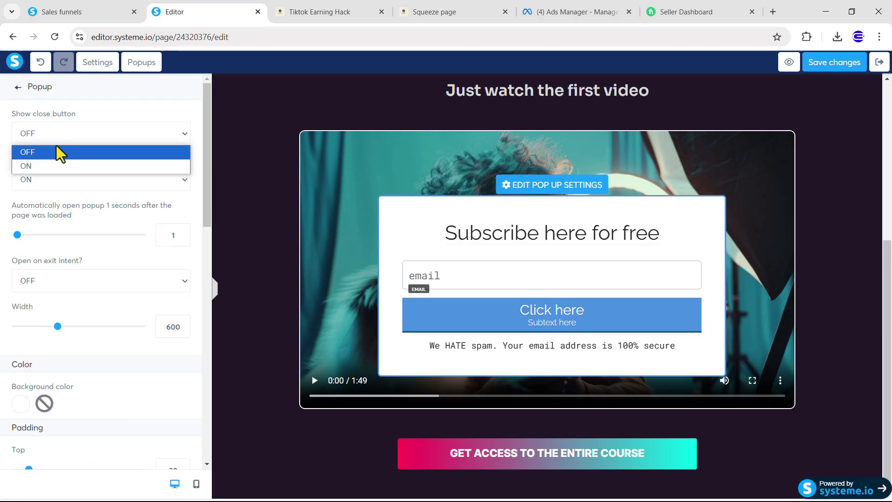
pyautogui.click(55, 167)
pyautogui.click(19, 177)
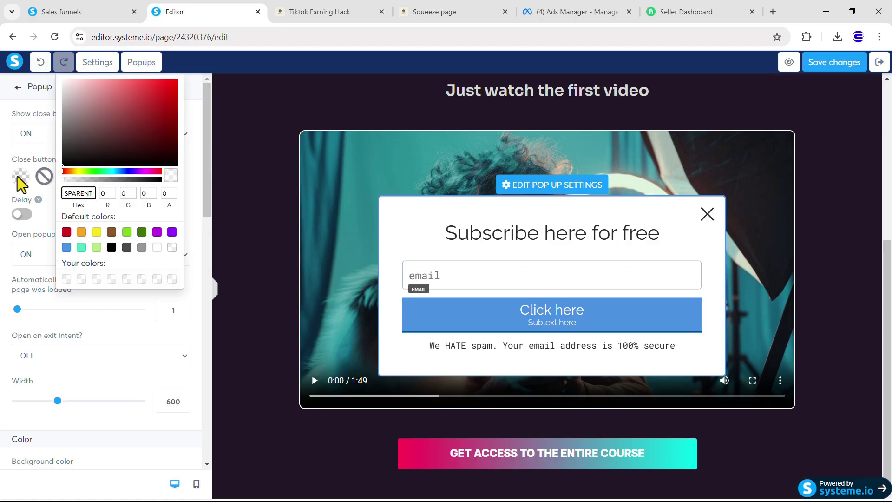
pyautogui.click(66, 232)
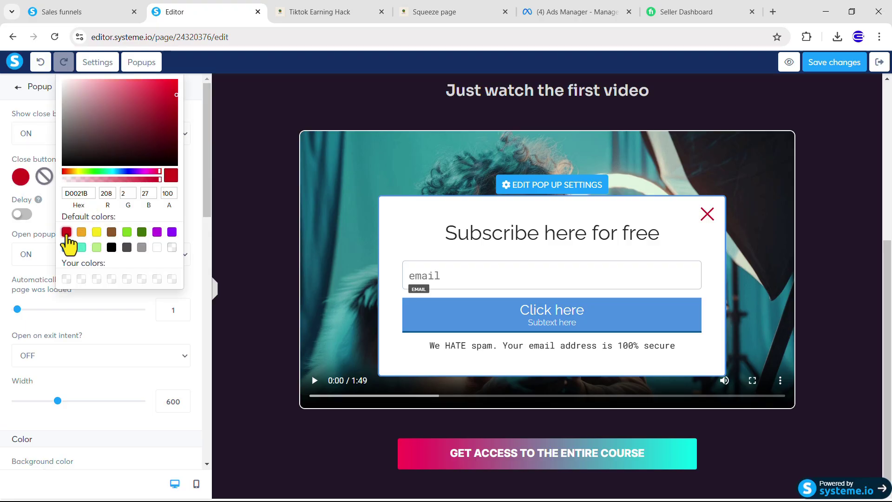
# - Turn off the popup's automatic opening and set its width to 603
pyautogui.scroll(-1, 36, 229)
pyautogui.click(78, 249)
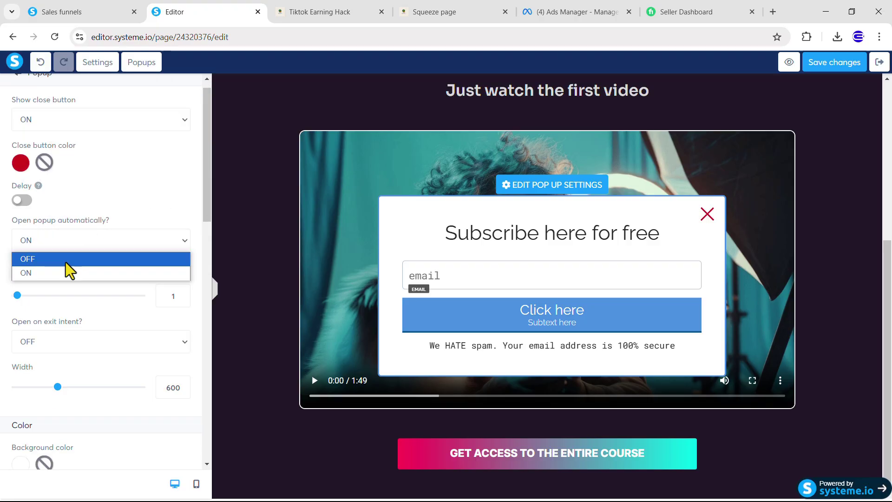
pyautogui.click(62, 259)
pyautogui.scroll(-1, 115, 260)
pyautogui.click(184, 262)
pyautogui.click(184, 262)
pyautogui.click(184, 262)
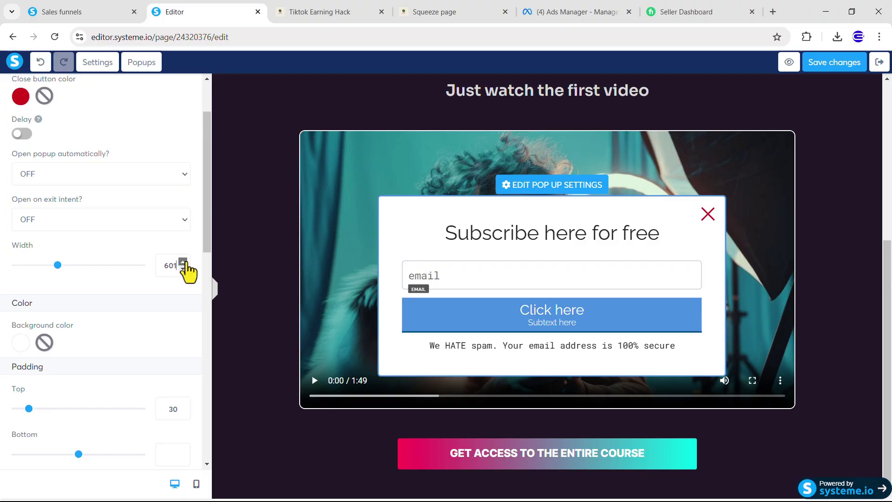
# - Color the popup's border red, keep it as a full border, and review the shadow and rounded corner settings
pyautogui.scroll(-3, 127, 322)
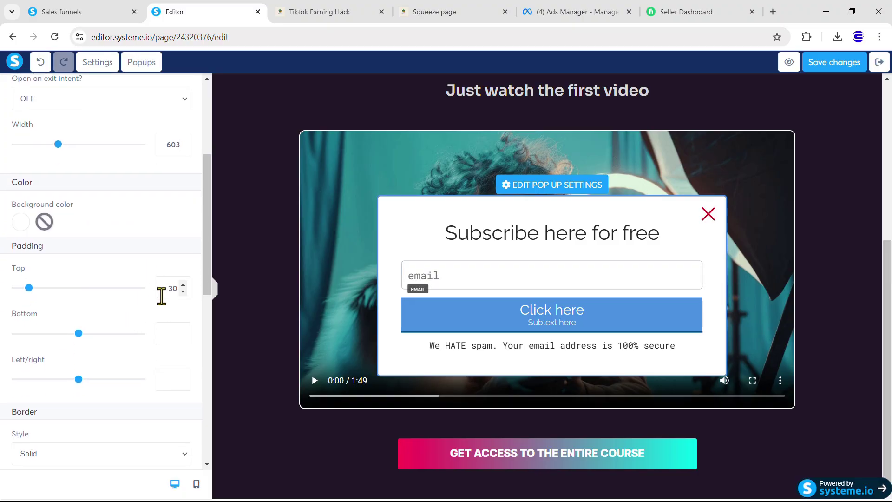
pyautogui.scroll(-5, 90, 253)
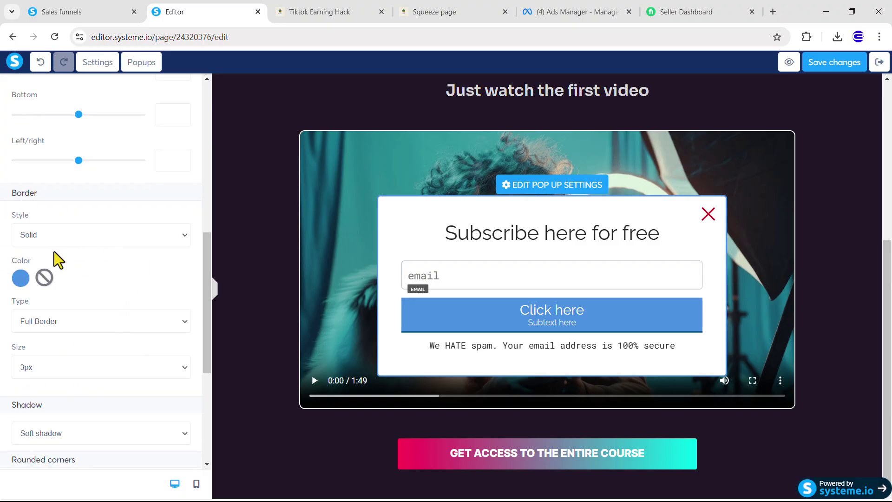
pyautogui.click(24, 279)
pyautogui.click(65, 335)
pyautogui.click(42, 321)
pyautogui.click(40, 338)
pyautogui.scroll(-2, 53, 302)
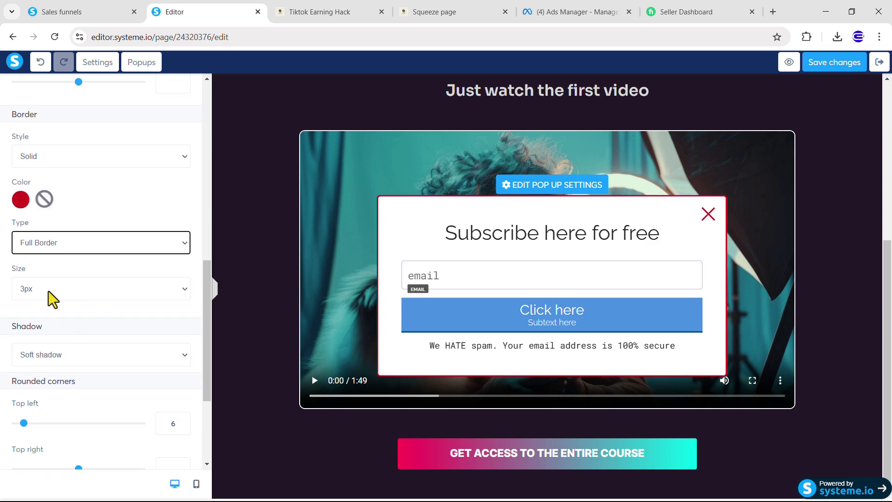
pyautogui.scroll(-1, 53, 300)
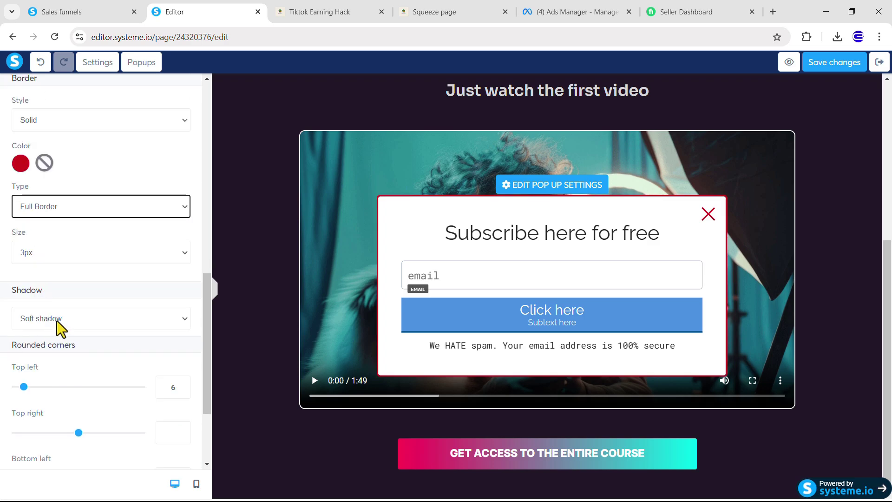
pyautogui.scroll(-3, 60, 328)
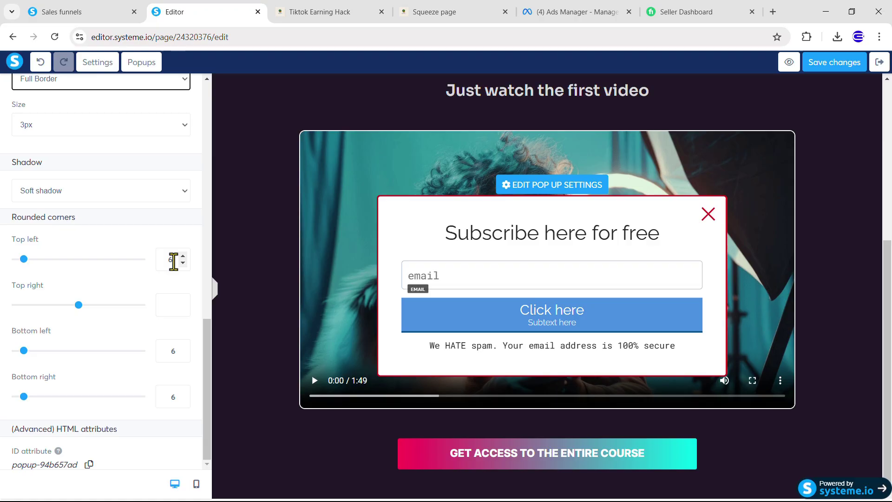
# - Replace the popup heading with "Grab the course now!" and set its font size to 32
pyautogui.click(557, 247)
pyautogui.click(533, 236)
pyautogui.tripleClick(533, 236)
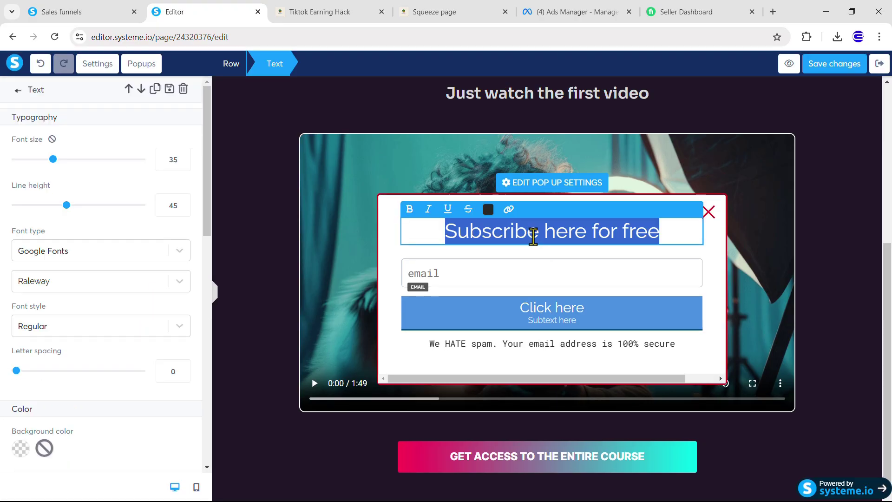
pyautogui.write('Grab the course now!')
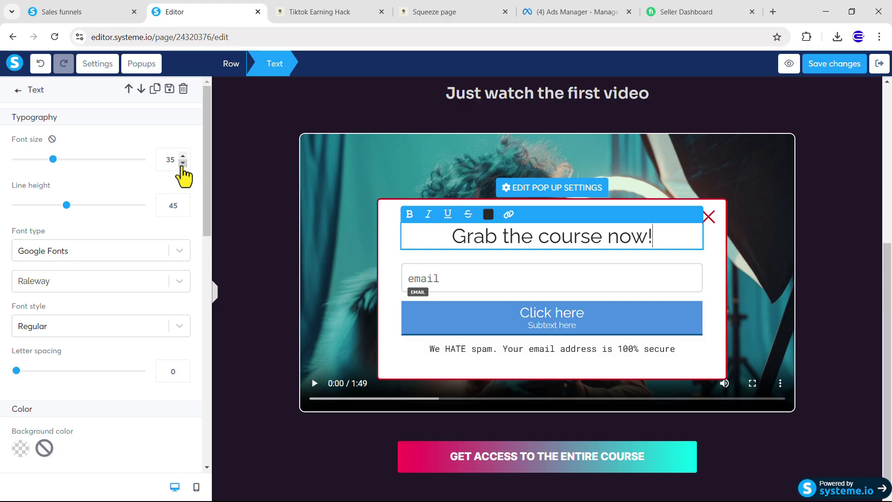
pyautogui.click(183, 163)
pyautogui.click(183, 163)
pyautogui.click(183, 163)
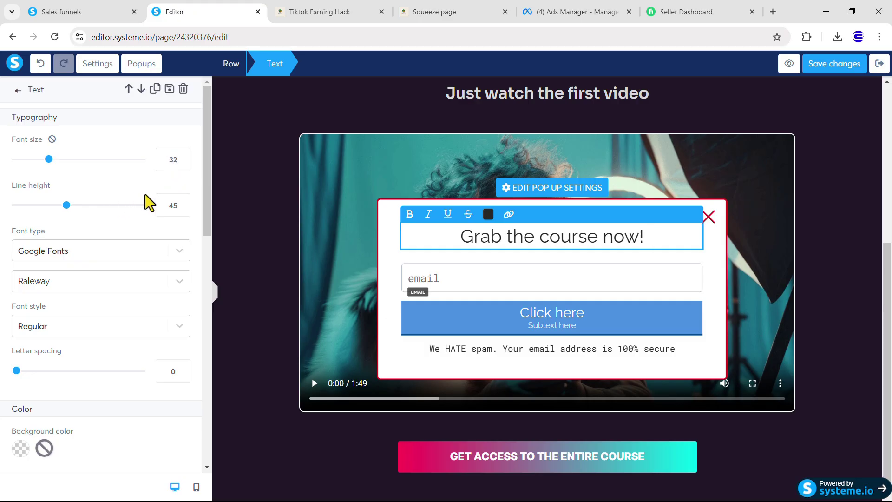
# - Change the popup heading's font to the custom font SoraBold
pyautogui.scroll(-1, 116, 218)
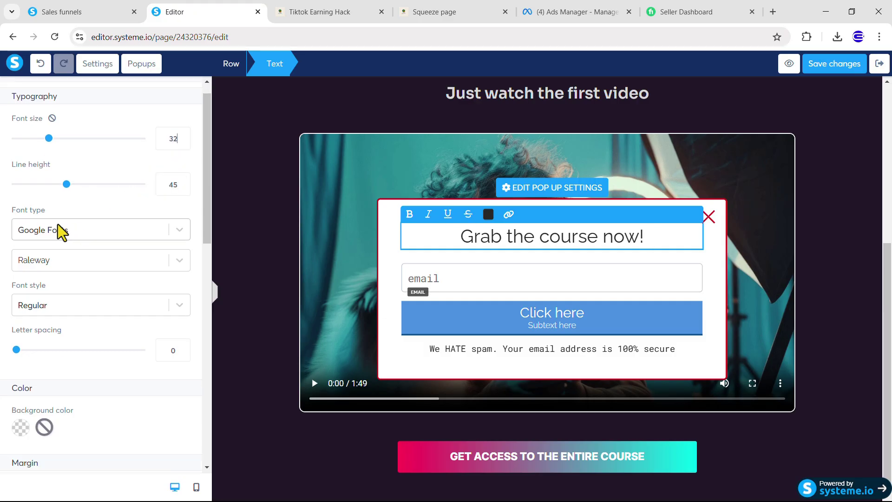
pyautogui.click(84, 236)
pyautogui.click(62, 317)
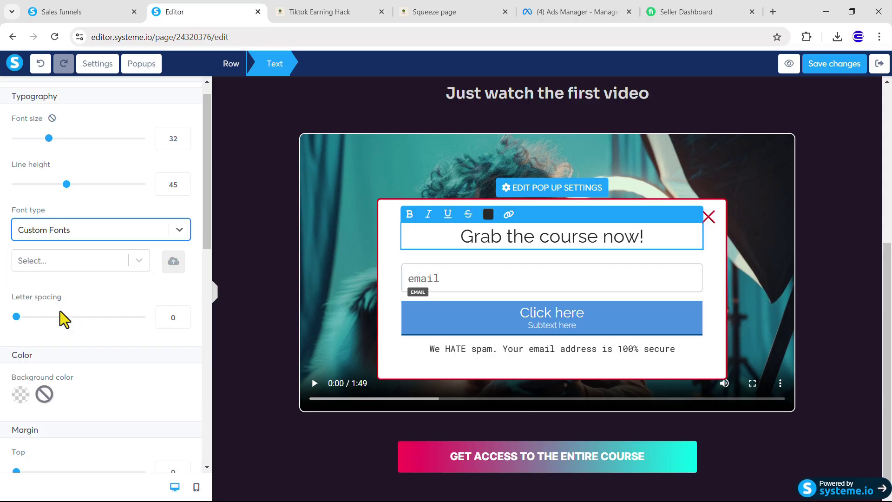
pyautogui.click(92, 268)
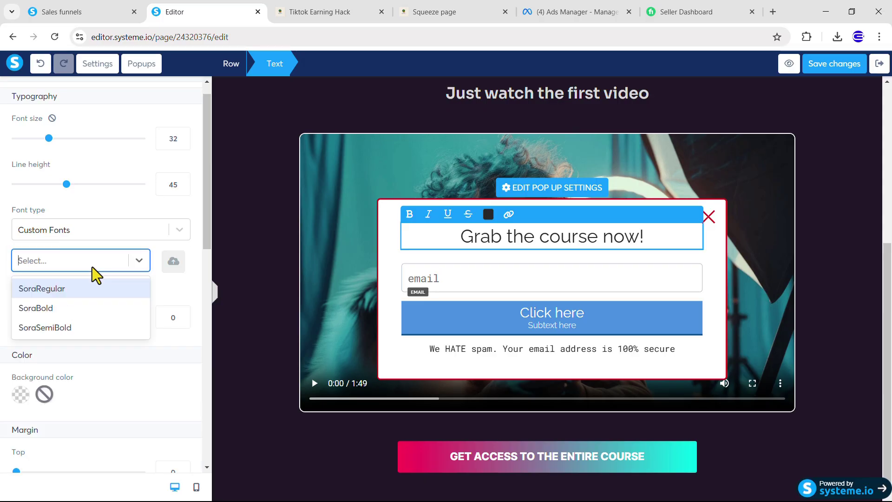
pyautogui.click(64, 316)
# - Set the popup's submit button to redirect contacts to the next step after registration
pyautogui.click(523, 331)
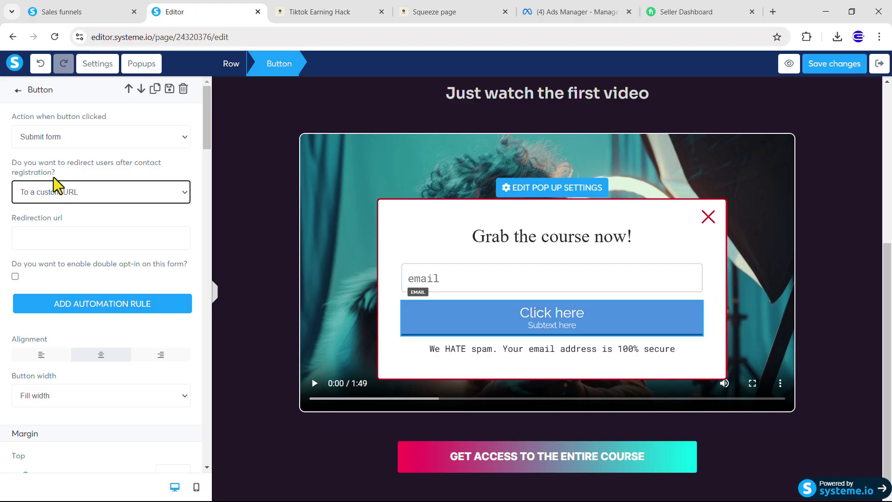
pyautogui.click(46, 192)
pyautogui.click(43, 210)
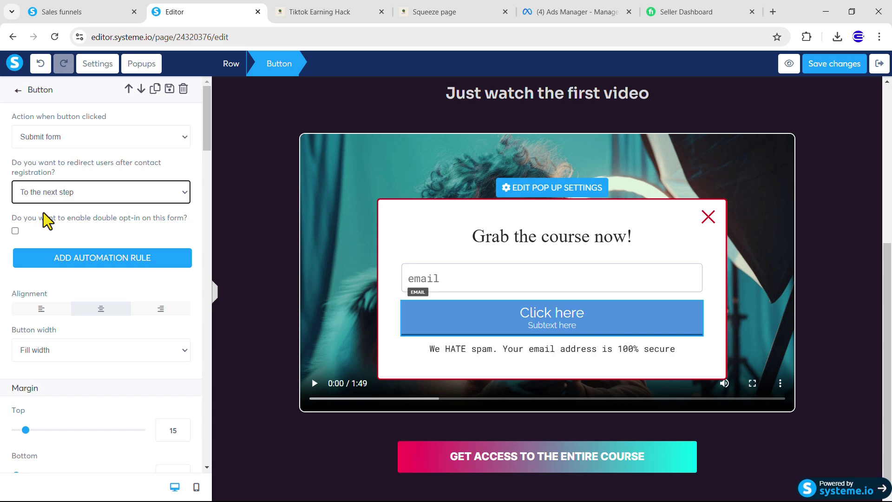
pyautogui.click(74, 195)
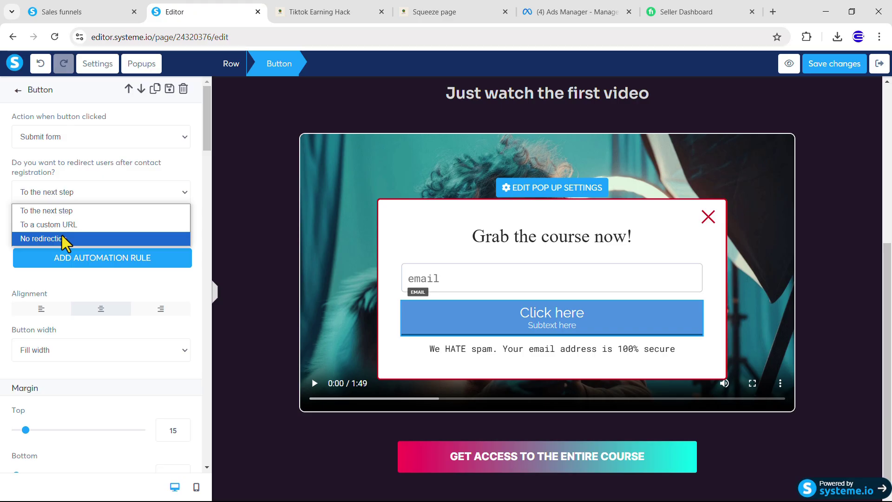
pyautogui.click(70, 211)
# - Change the popup button's text to "GET ACCESS TO THE ENTIRE COURSE" and set its font size to 16
pyautogui.scroll(-1, 42, 205)
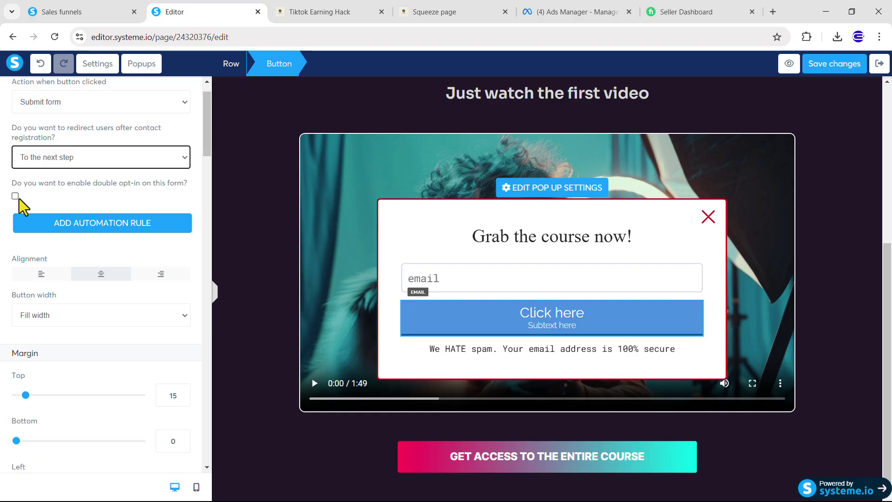
pyautogui.scroll(-4, 28, 233)
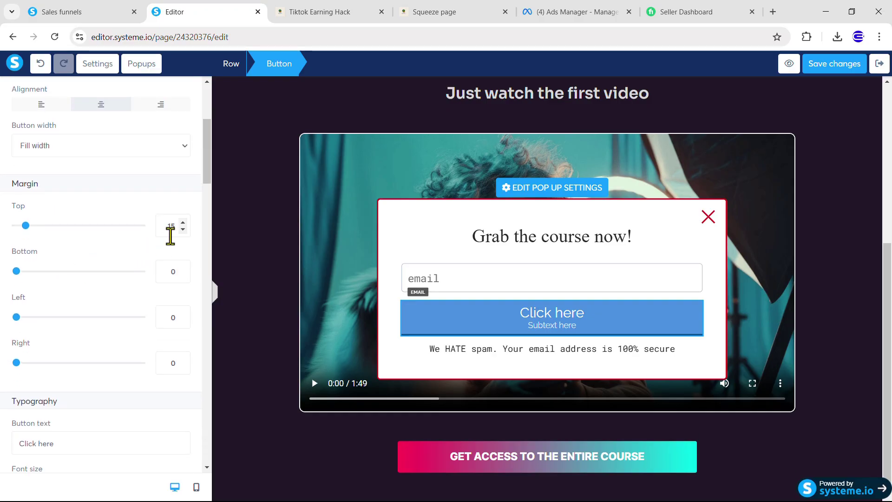
pyautogui.scroll(-5, 155, 255)
pyautogui.moveTo(72, 230); pyautogui.dragTo(3, 237)
pyautogui.write('GET ACCESS TO THE ENTIRE COURSE')
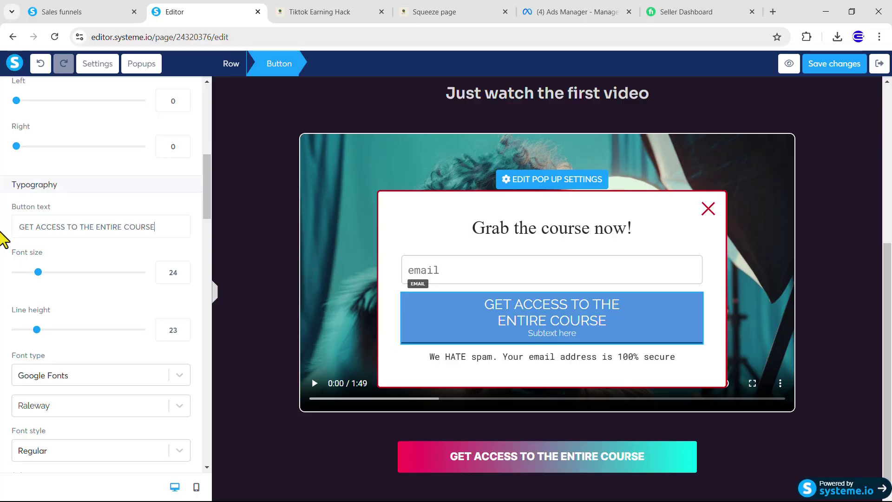
pyautogui.click(183, 275)
pyautogui.click(182, 276)
pyautogui.click(183, 275)
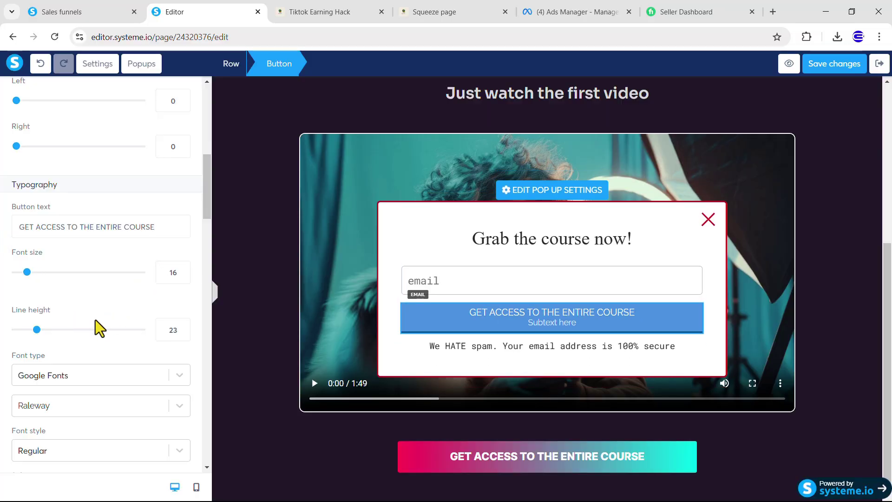
# - Set the popup button's font to the custom font SoraBold and delete its subtext
pyautogui.scroll(-2, 98, 327)
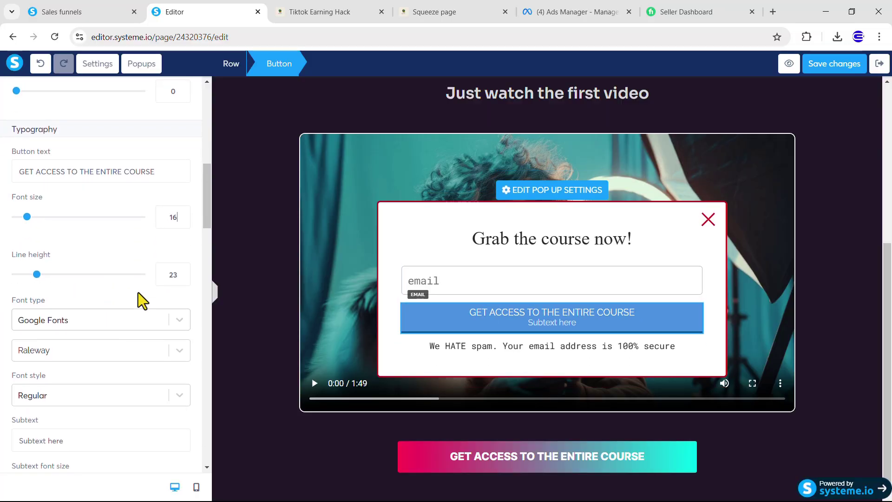
pyautogui.click(81, 314)
pyautogui.click(60, 393)
pyautogui.click(79, 338)
pyautogui.click(56, 385)
pyautogui.scroll(-3, 47, 353)
pyautogui.tripleClick(24, 298)
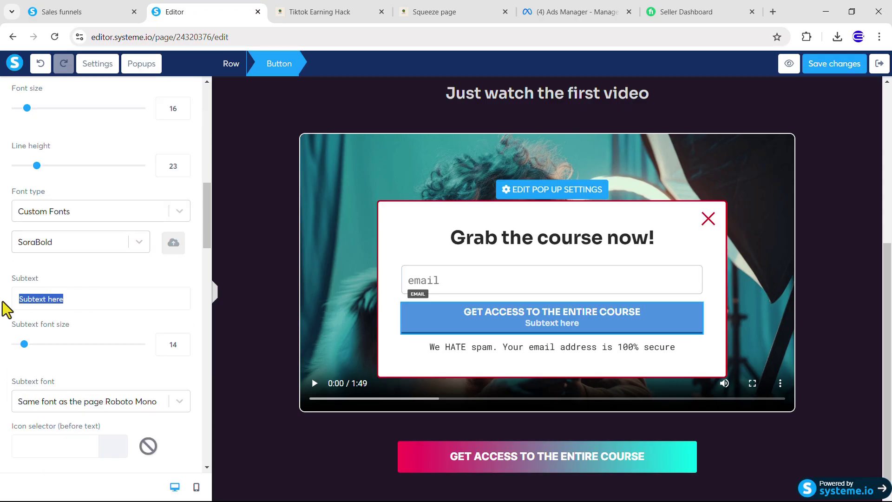
pyautogui.press('BackSpace')
# - Give the popup button a gradient background running from FF0B53 to 00F0EA
pyautogui.scroll(-6, 82, 239)
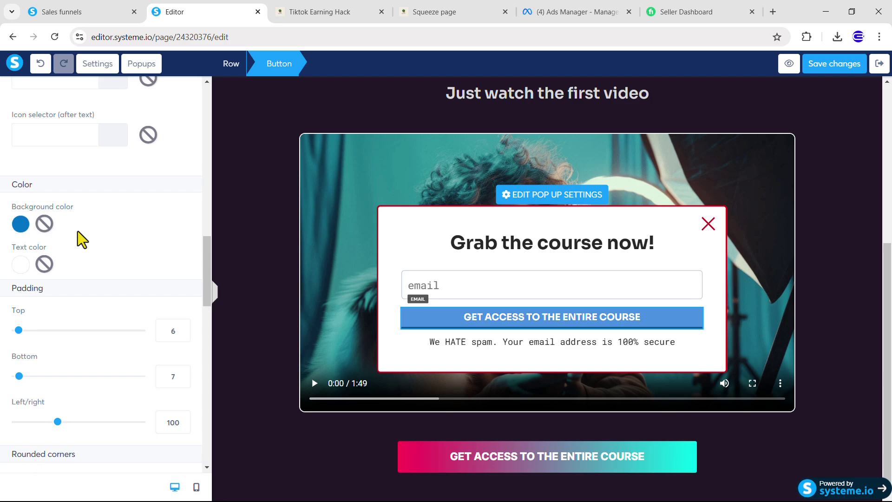
pyautogui.click(21, 224)
pyautogui.click(119, 123)
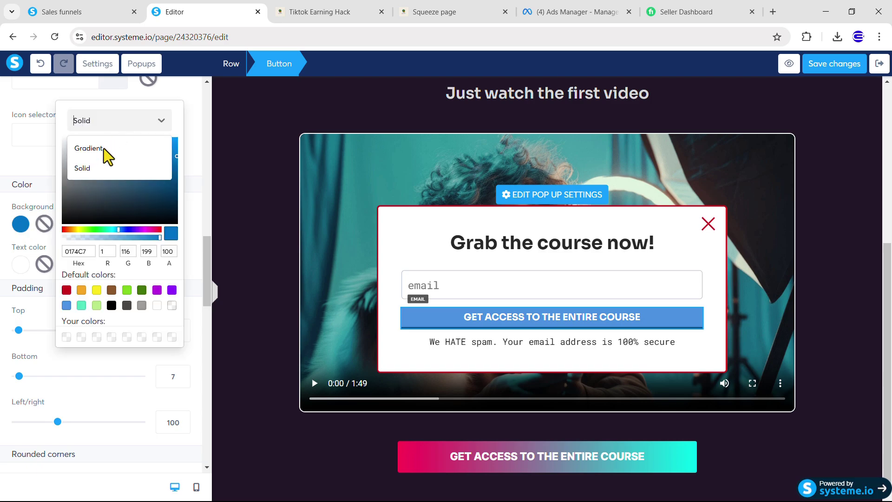
pyautogui.click(103, 148)
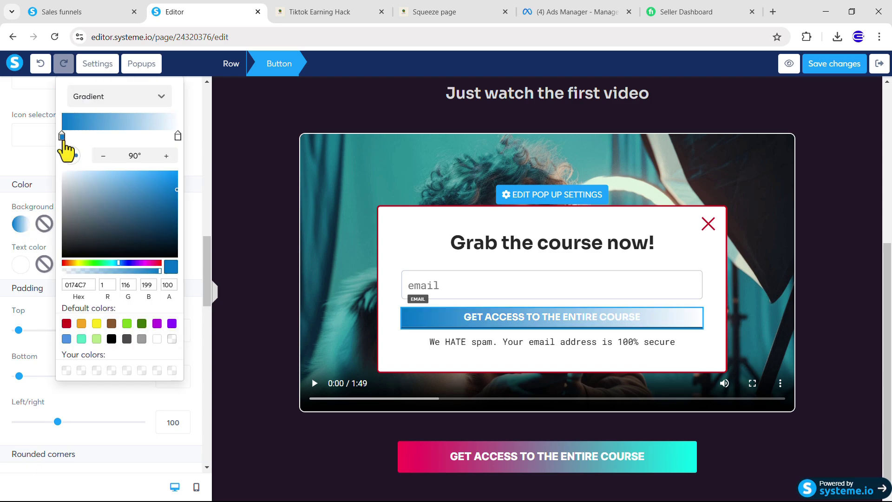
pyautogui.doubleClick(73, 285)
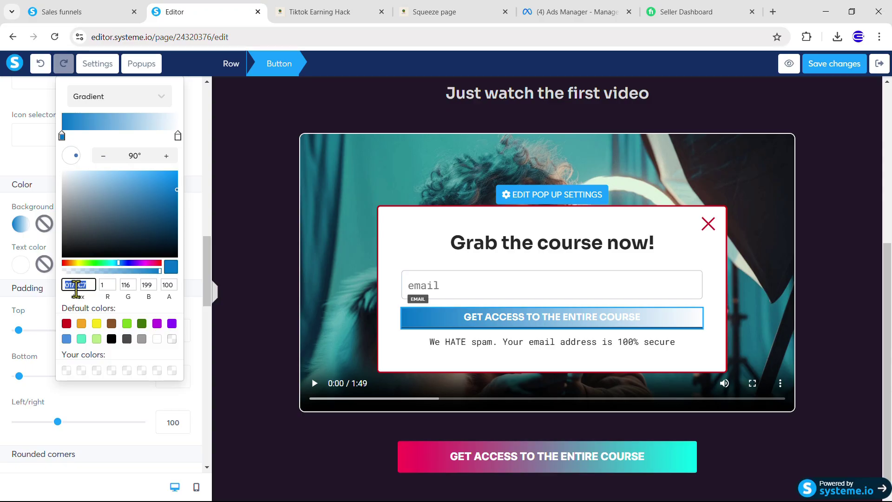
pyautogui.write('FF0B53')
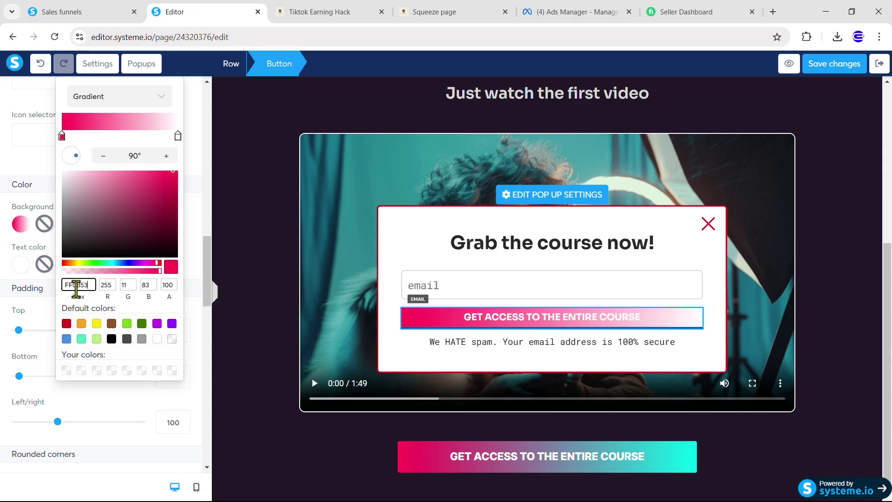
pyautogui.click(178, 136)
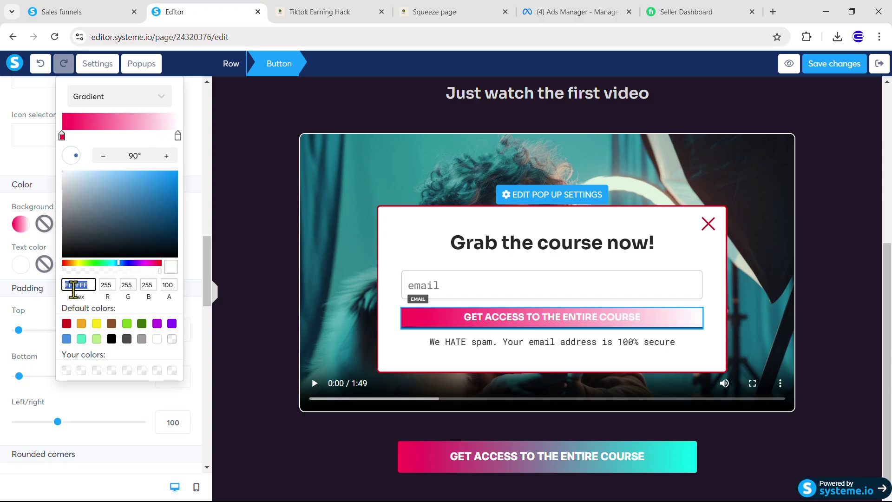
pyautogui.write('00F0EA')
pyautogui.click(408, 310)
# - Set the popup button's padding to 15 at the top, 10 at the bottom and 40 on the left/right
pyautogui.scroll(-3, 93, 279)
pyautogui.moveTo(18, 202); pyautogui.dragTo(21, 206)
pyautogui.click(183, 246)
pyautogui.click(182, 246)
pyautogui.click(182, 246)
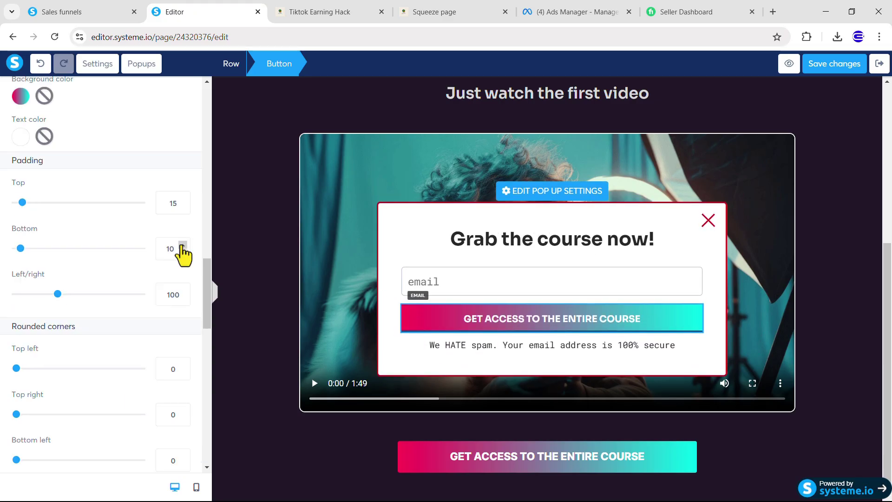
pyautogui.moveTo(57, 294); pyautogui.dragTo(33, 295)
# - Round all four corners of the popup button to 10 and clear its border color
pyautogui.scroll(-2, 163, 248)
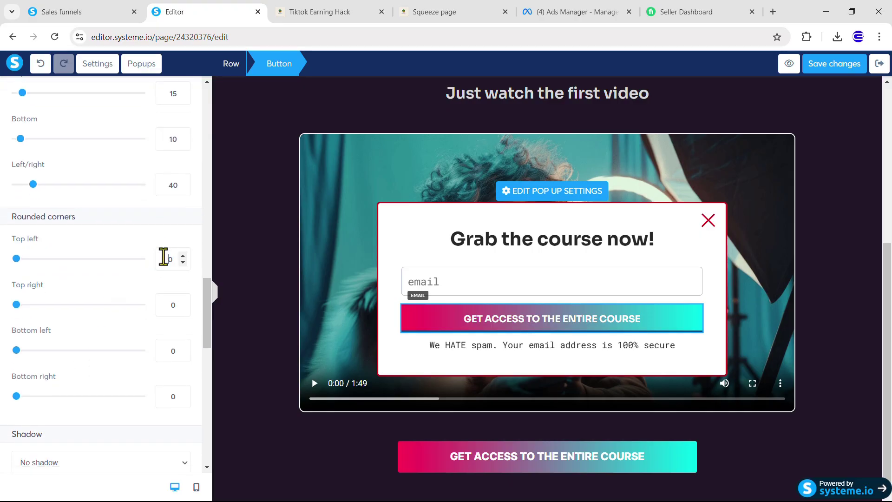
pyautogui.scroll(-10, 120, 358)
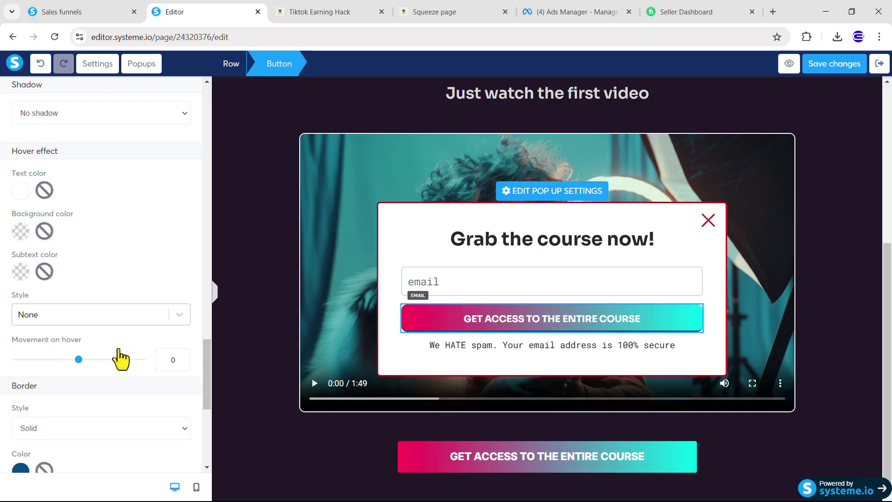
pyautogui.click(44, 354)
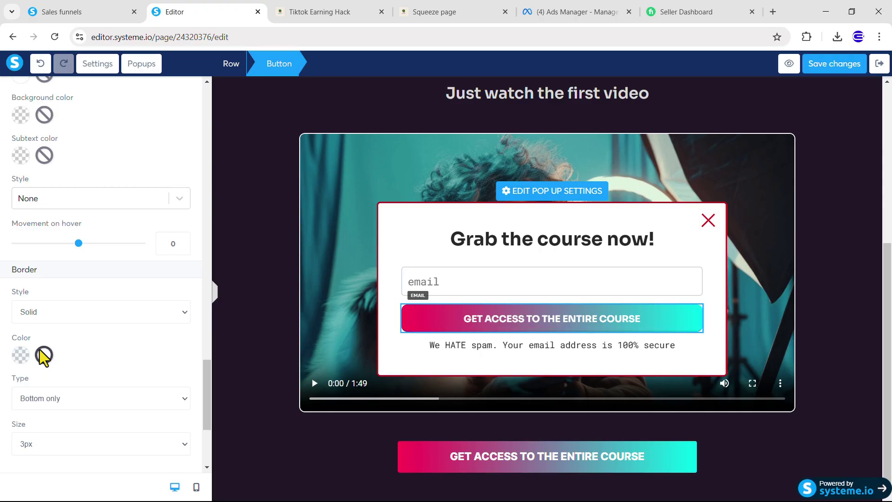
pyautogui.scroll(8, 69, 348)
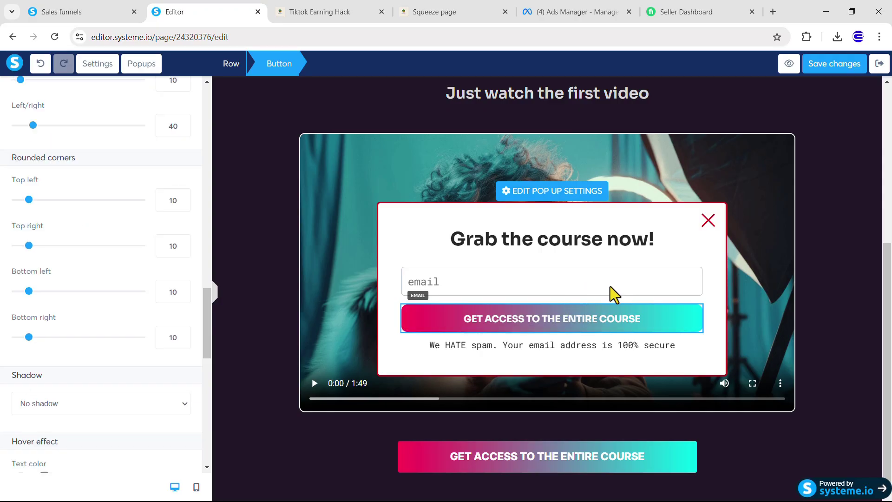
# - Leave the popup, make the page's "GET ACCESS TO THE ENTIRE COURSE" button show Popup №2, and save the page
pyautogui.click(142, 65)
pyautogui.click(240, 152)
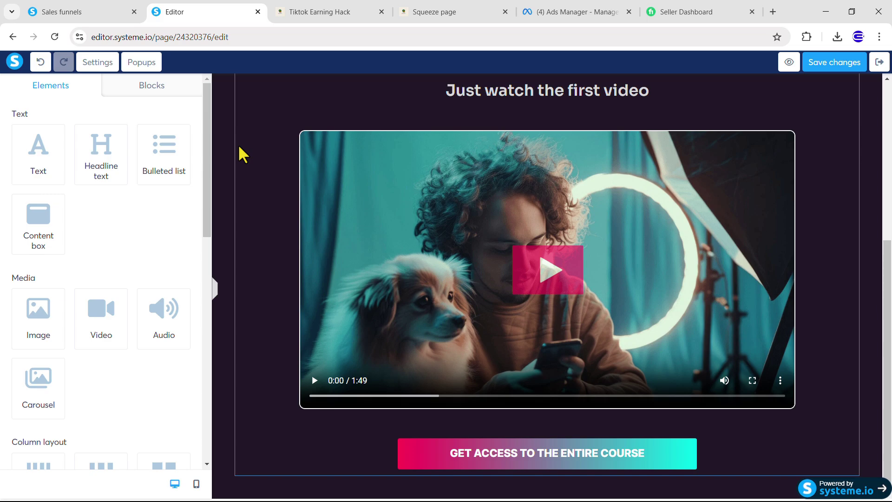
pyautogui.click(424, 469)
pyautogui.click(44, 138)
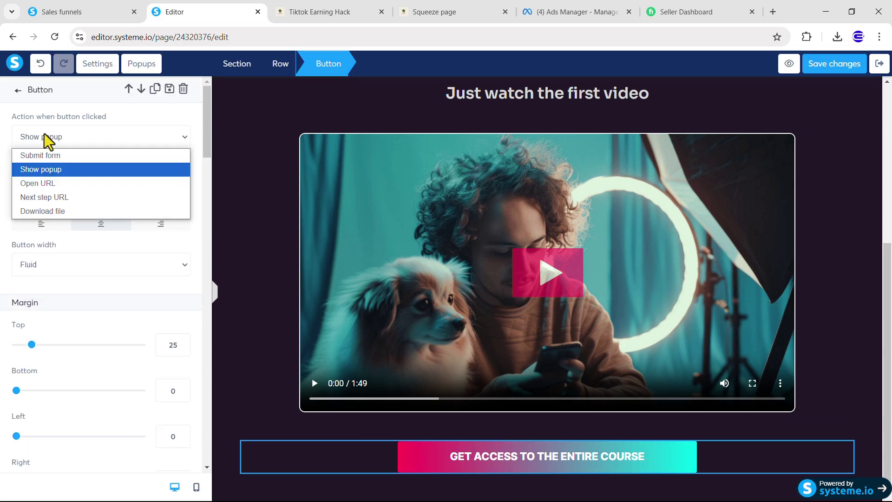
pyautogui.click(46, 170)
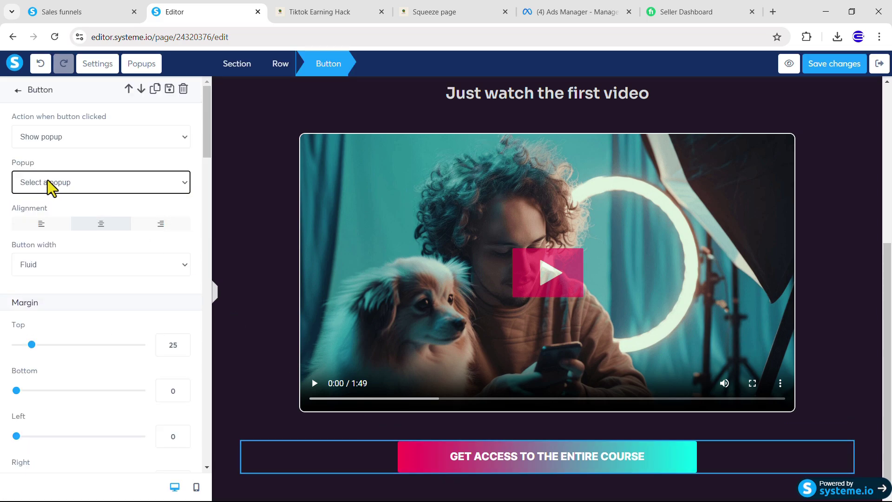
pyautogui.click(92, 188)
pyautogui.click(50, 229)
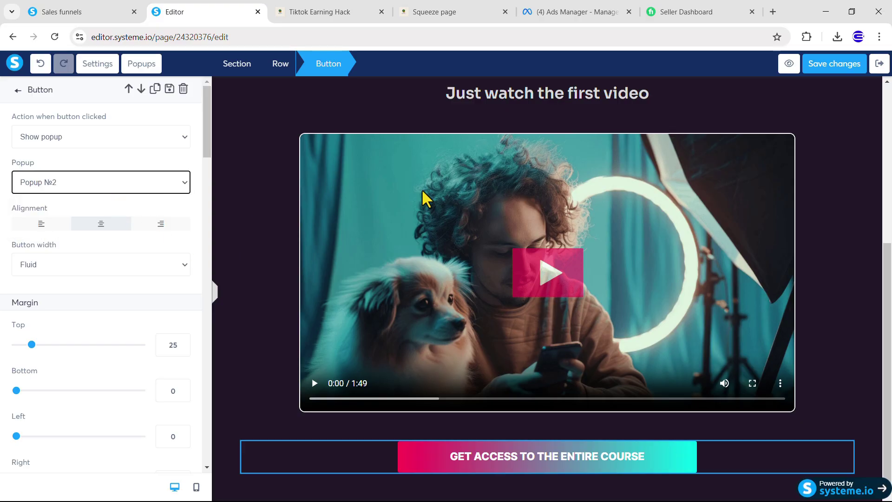
pyautogui.click(841, 66)
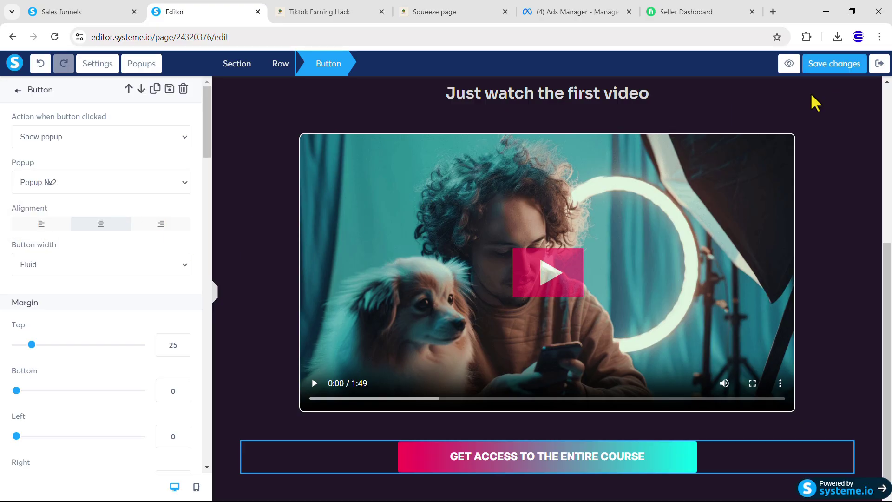
# - Preview the squeeze page, try its opt-in popup with a saved email address without submitting, and return to the editor
pyautogui.click(788, 65)
pyautogui.scroll(-5, 594, 229)
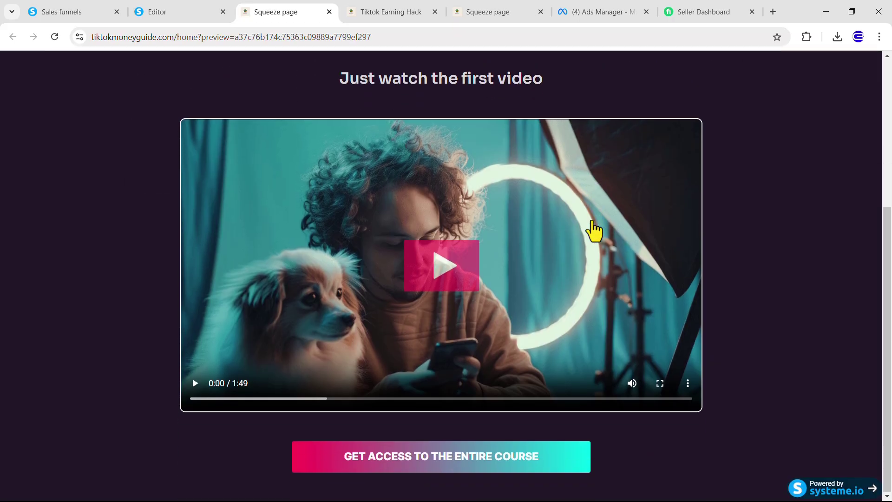
pyautogui.click(421, 464)
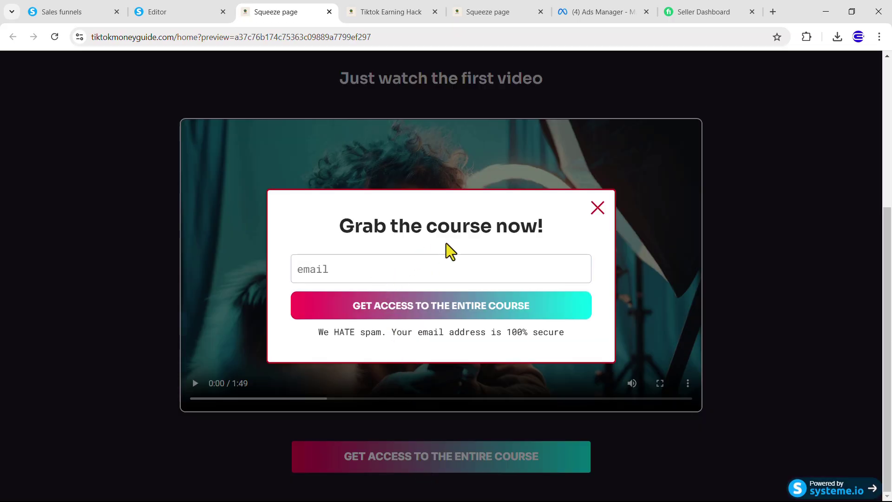
pyautogui.click(594, 209)
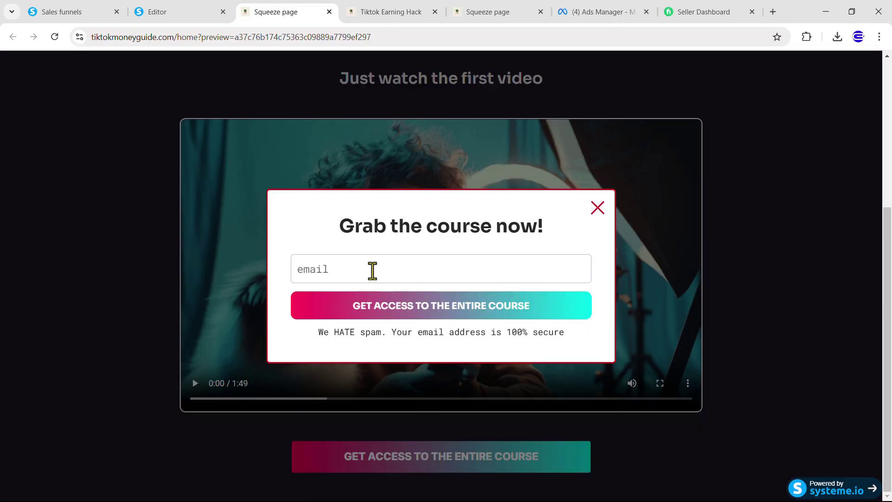
pyautogui.click(373, 270)
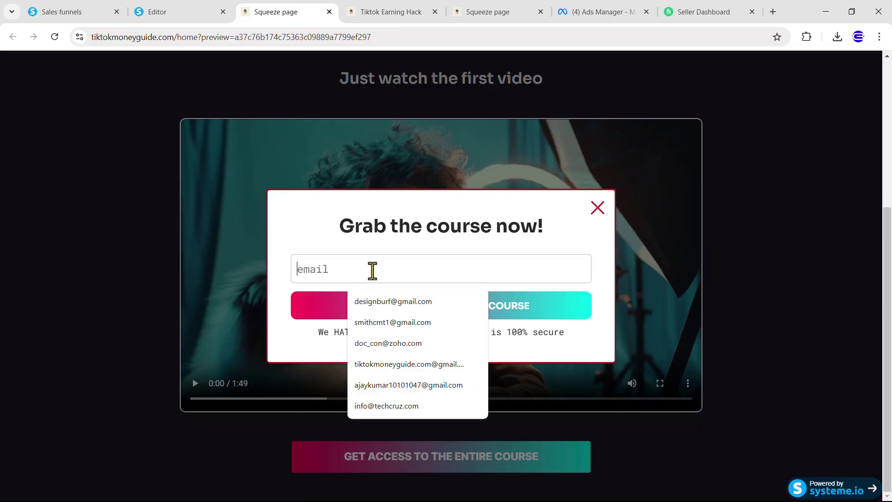
pyautogui.click(370, 319)
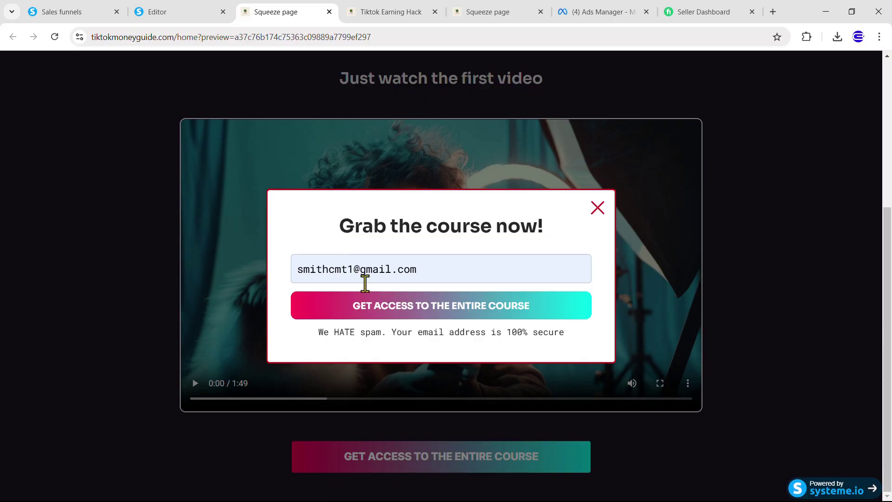
pyautogui.moveTo(300, 272); pyautogui.dragTo(420, 274)
pyautogui.click(421, 274)
pyautogui.click(597, 209)
pyautogui.click(158, 13)
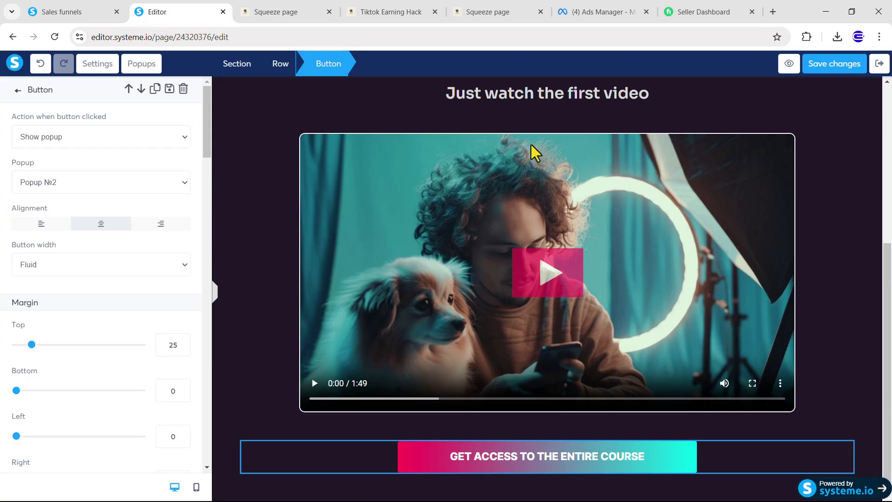
# - Exit the page editor and add an order form step named "Order Form" to the funnel, picking a page template for it
pyautogui.click(879, 64)
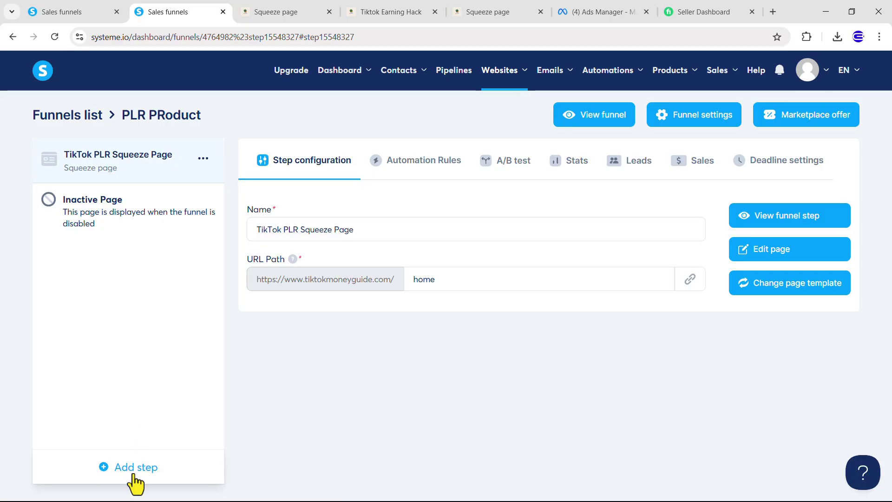
pyautogui.click(135, 481)
pyautogui.click(373, 246)
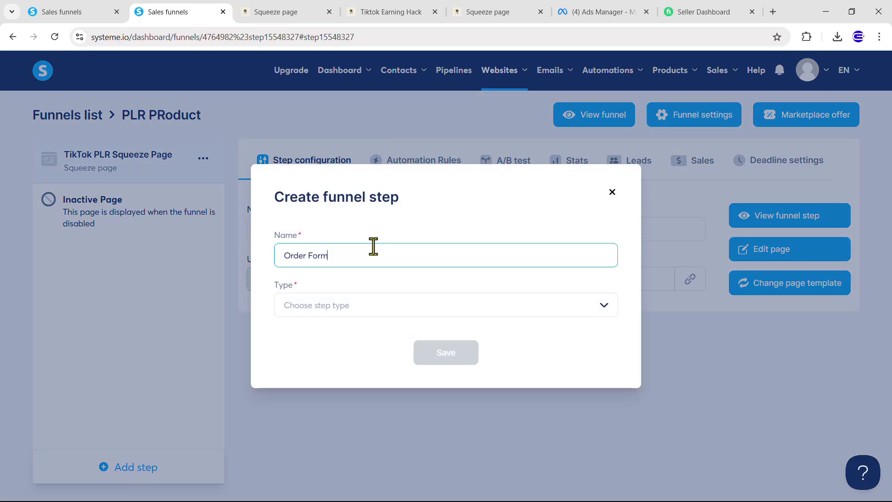
pyautogui.write('Order Form')
pyautogui.click(364, 307)
pyautogui.click(311, 403)
pyautogui.click(444, 354)
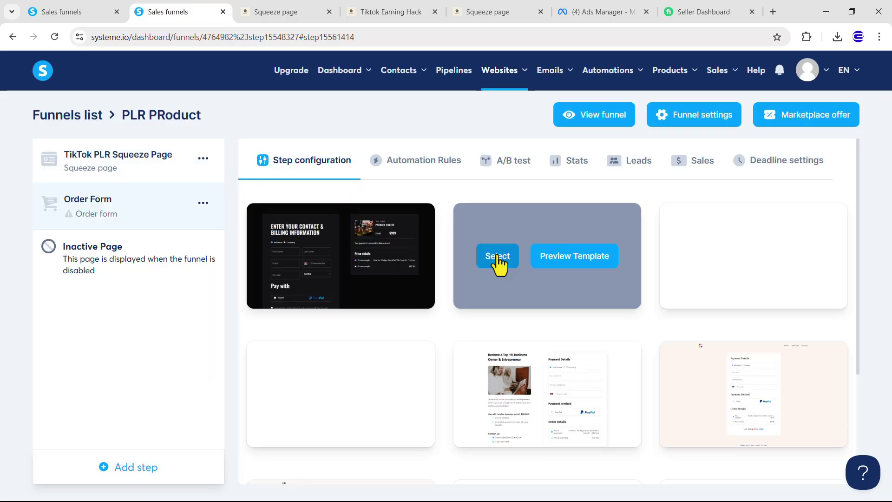
pyautogui.scroll(-1, 560, 377)
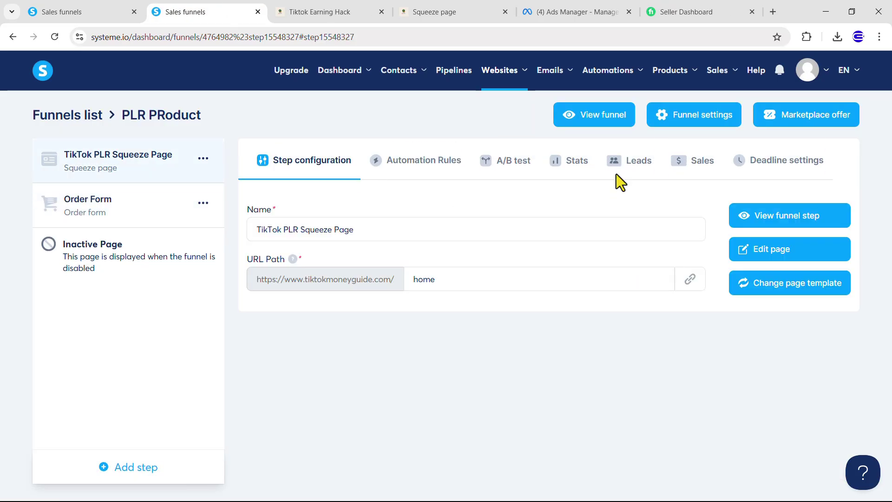
# - Submit a saved email address through the live squeeze page's opt-in popup and check the squeeze page step's leads
pyautogui.click(775, 210)
pyautogui.scroll(-5, 388, 283)
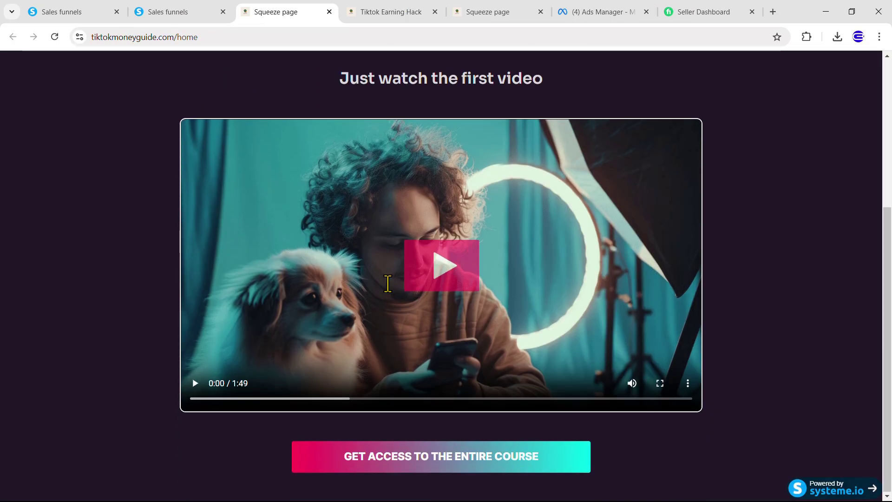
pyautogui.click(407, 459)
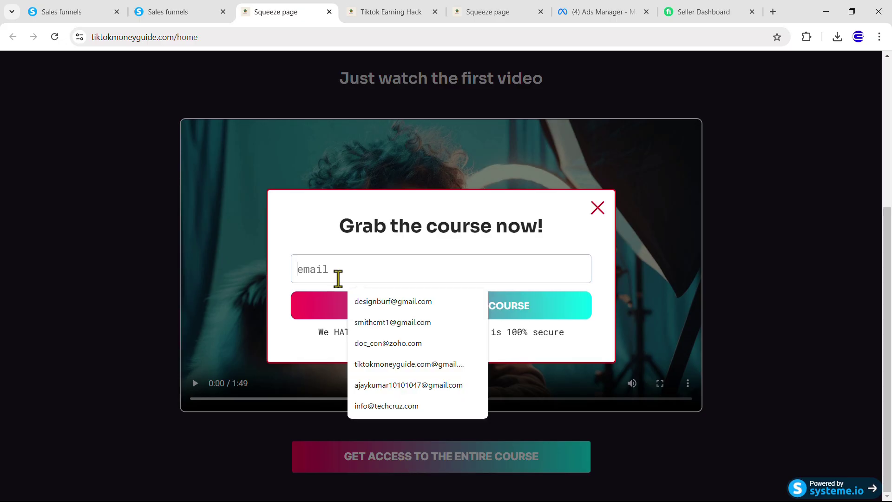
pyautogui.click(382, 322)
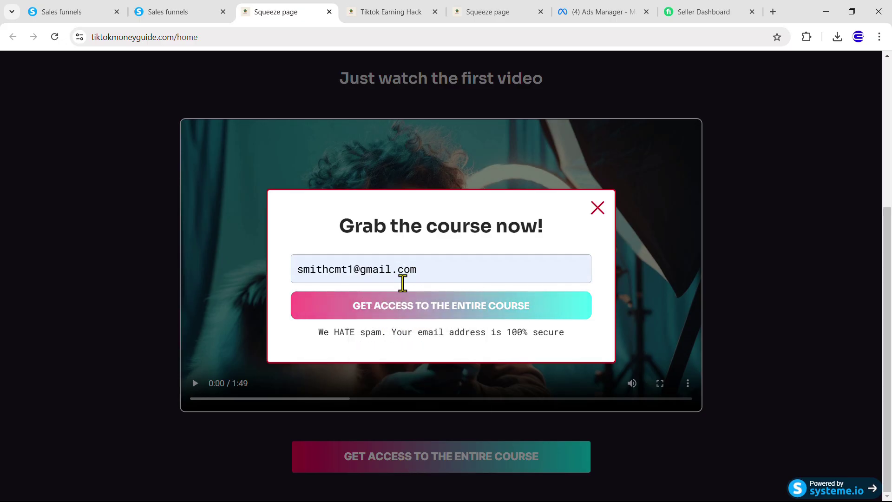
pyautogui.press('Return')
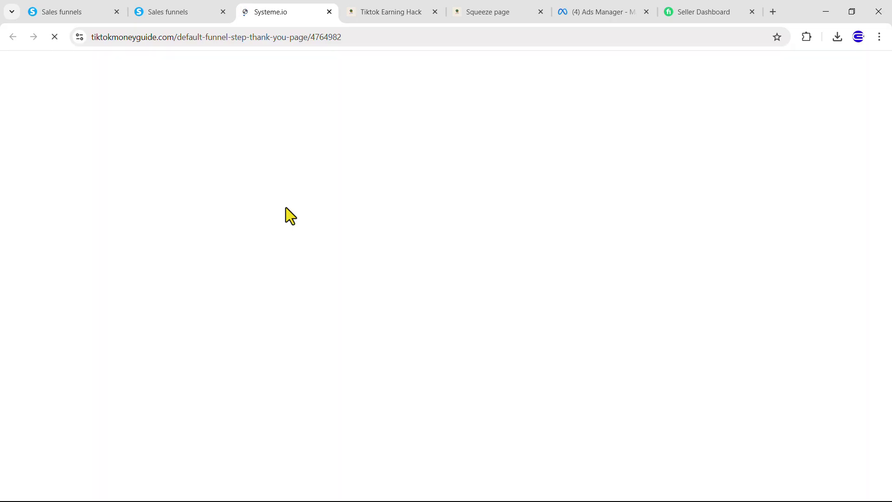
pyautogui.hotkey('ctrl', 'shift', 'Tab')
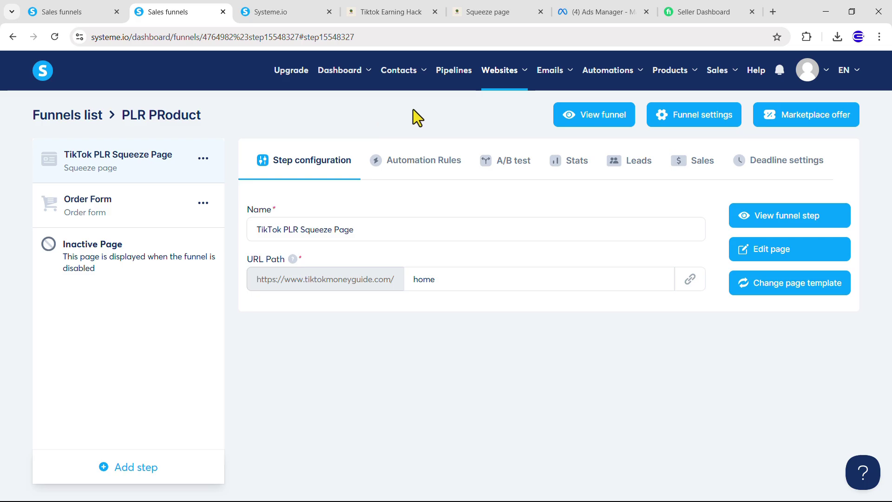
pyautogui.click(624, 165)
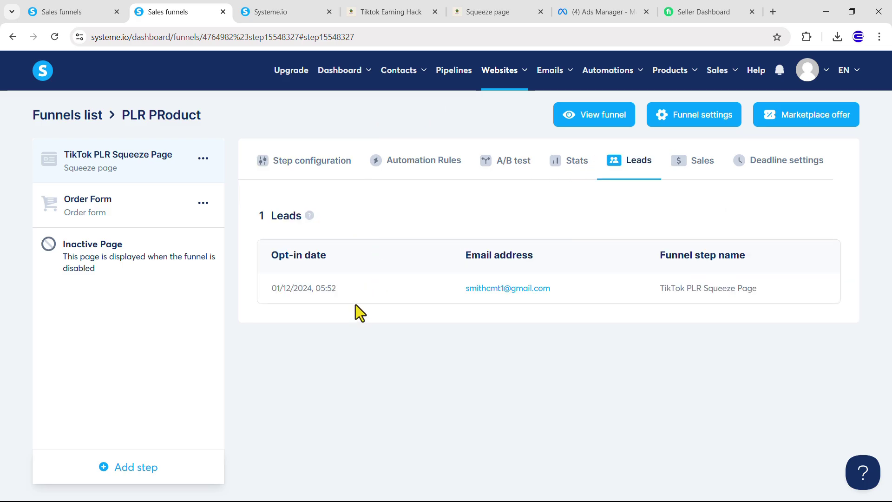